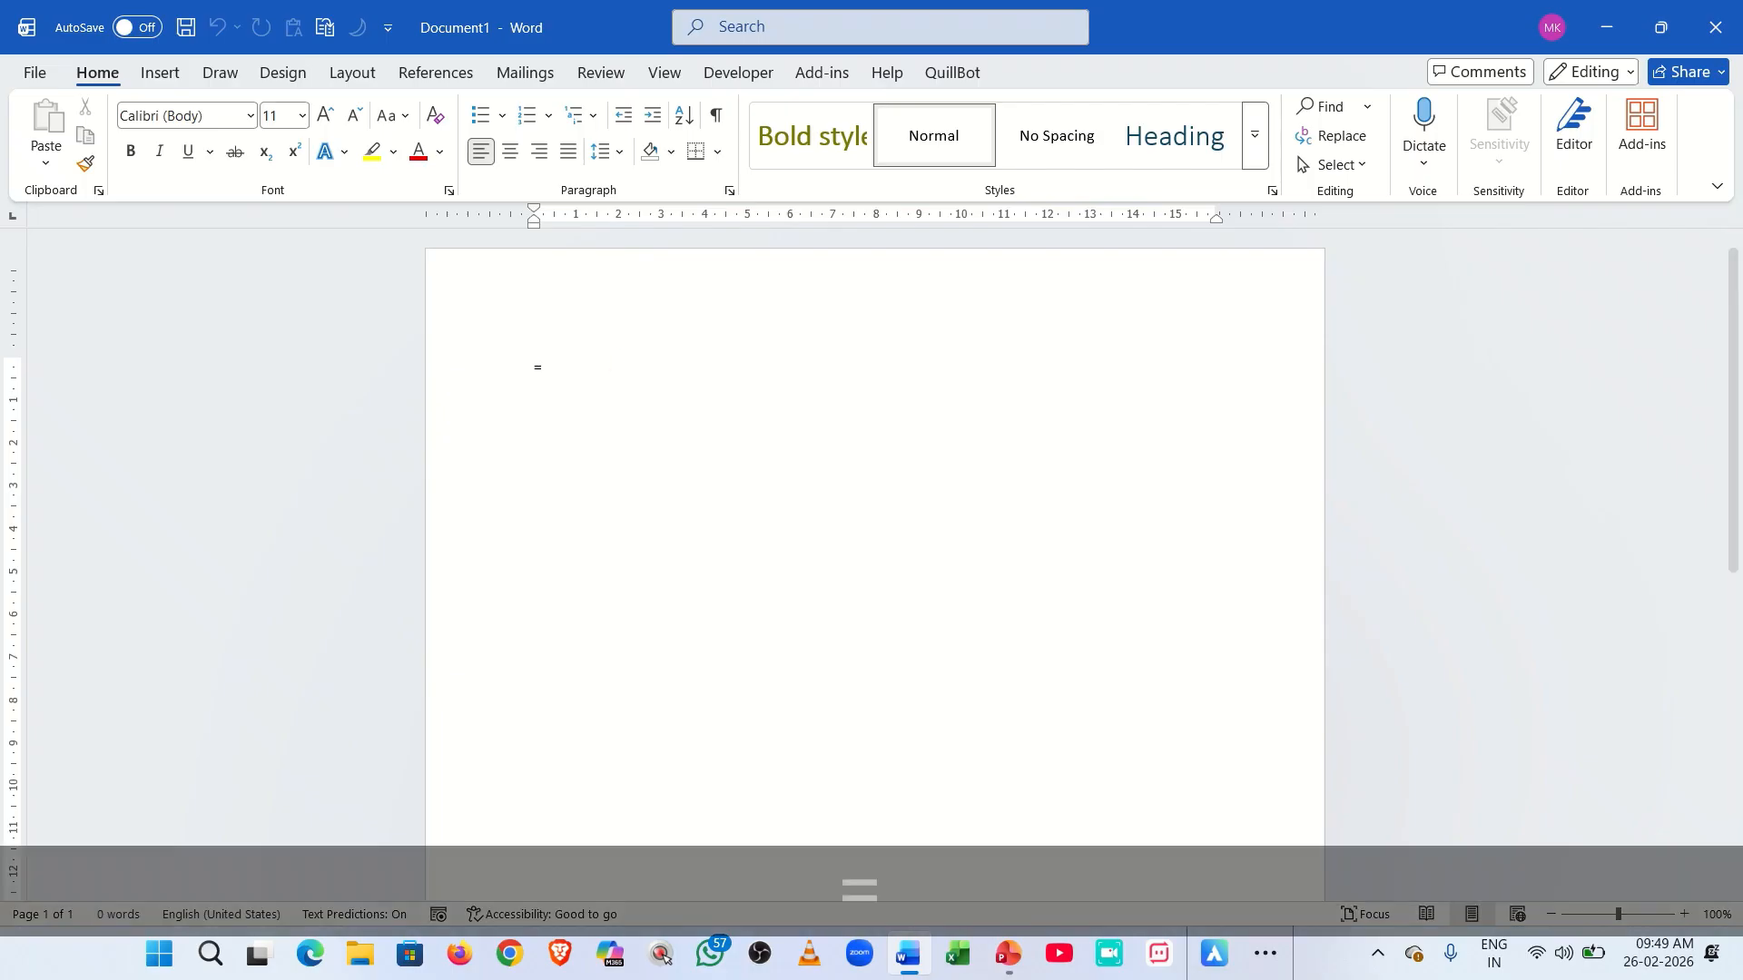
Generate 30 paragraphs of sample text with =rand(30) and return to the beginning of the document.
type("=rand")
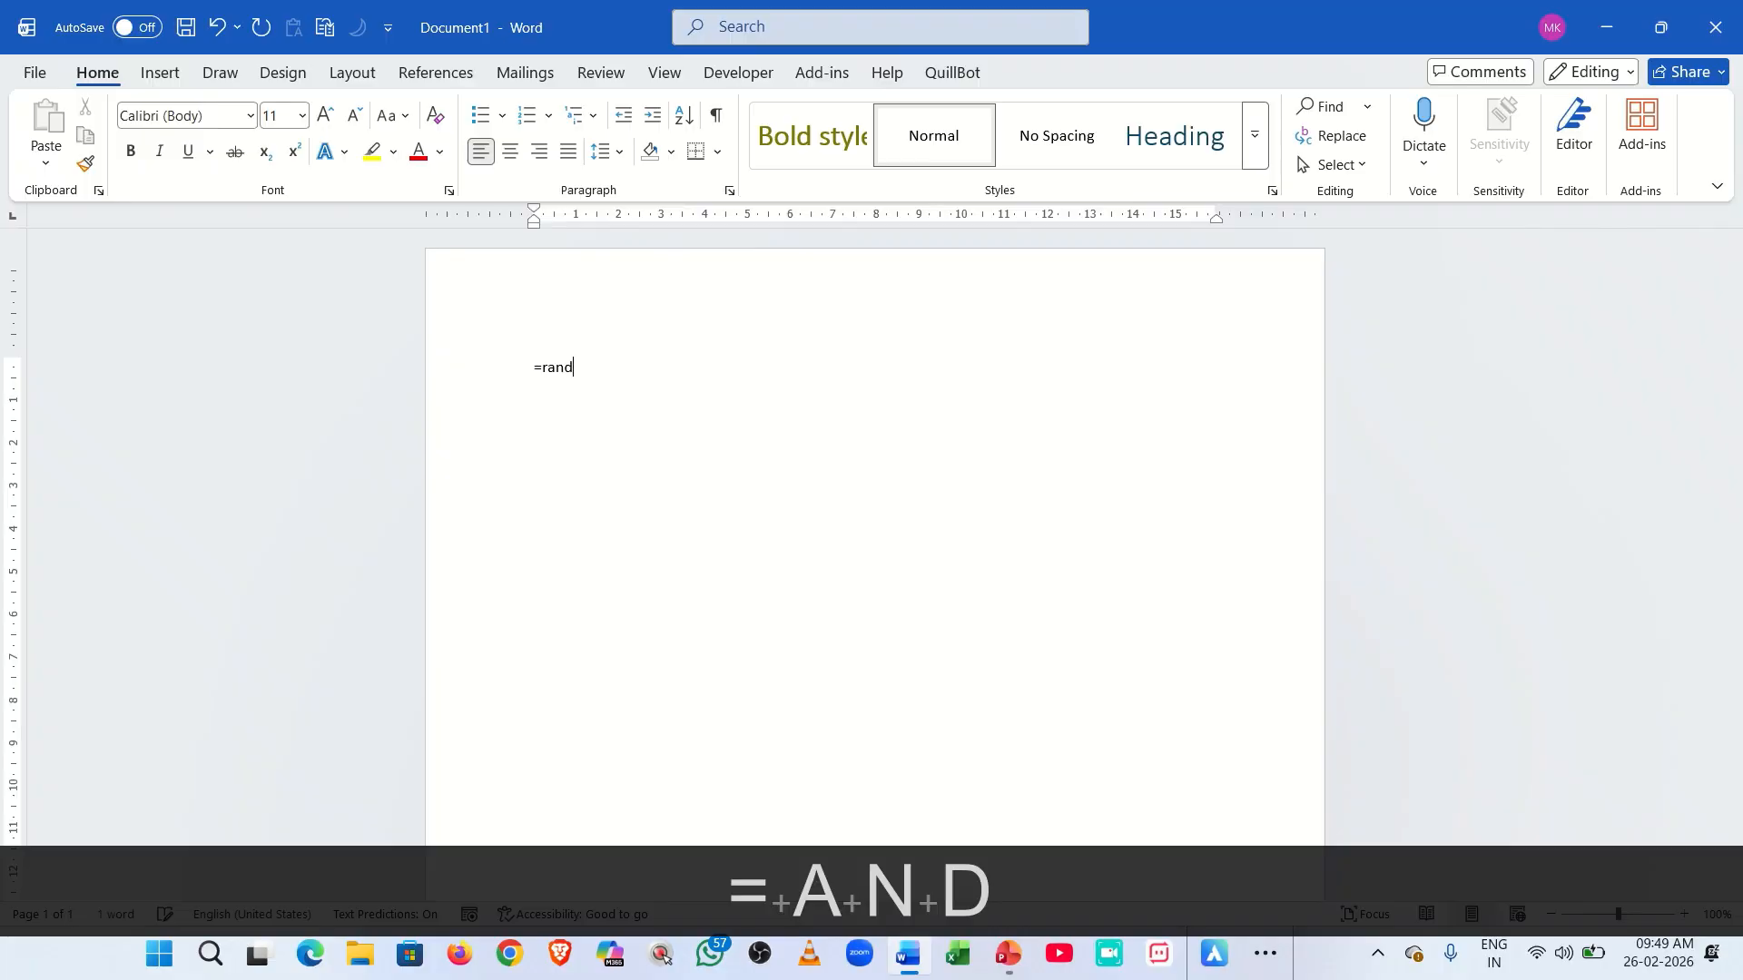
type("(")
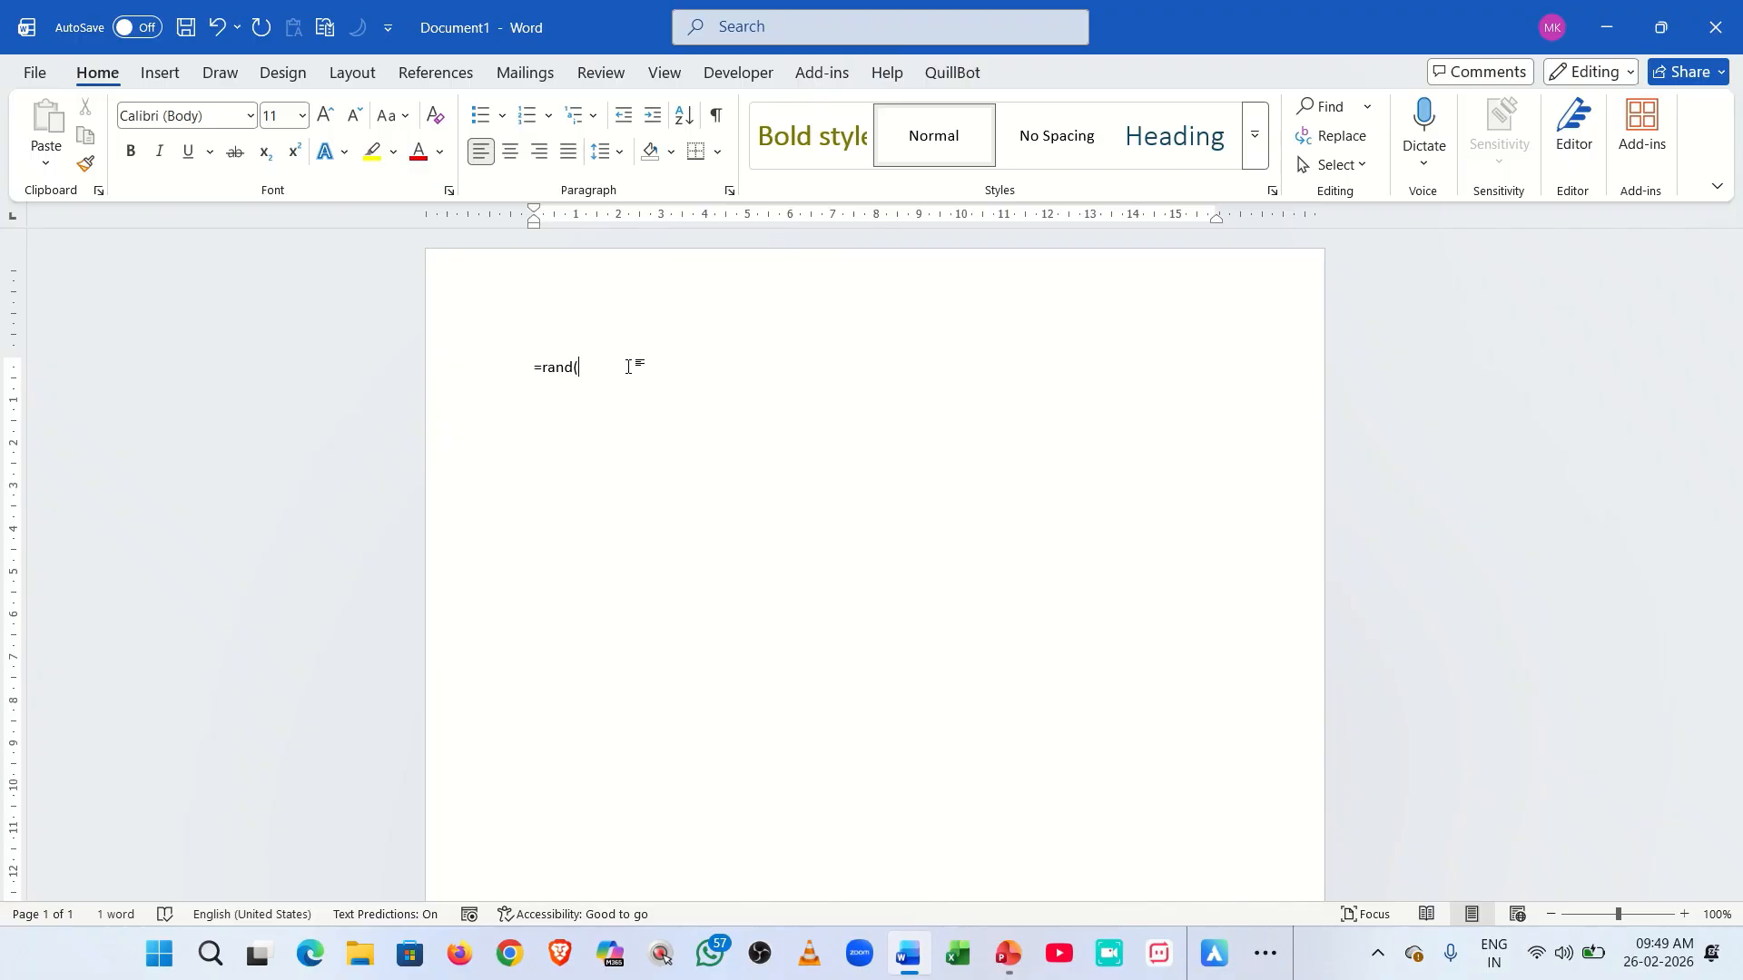
type("30")
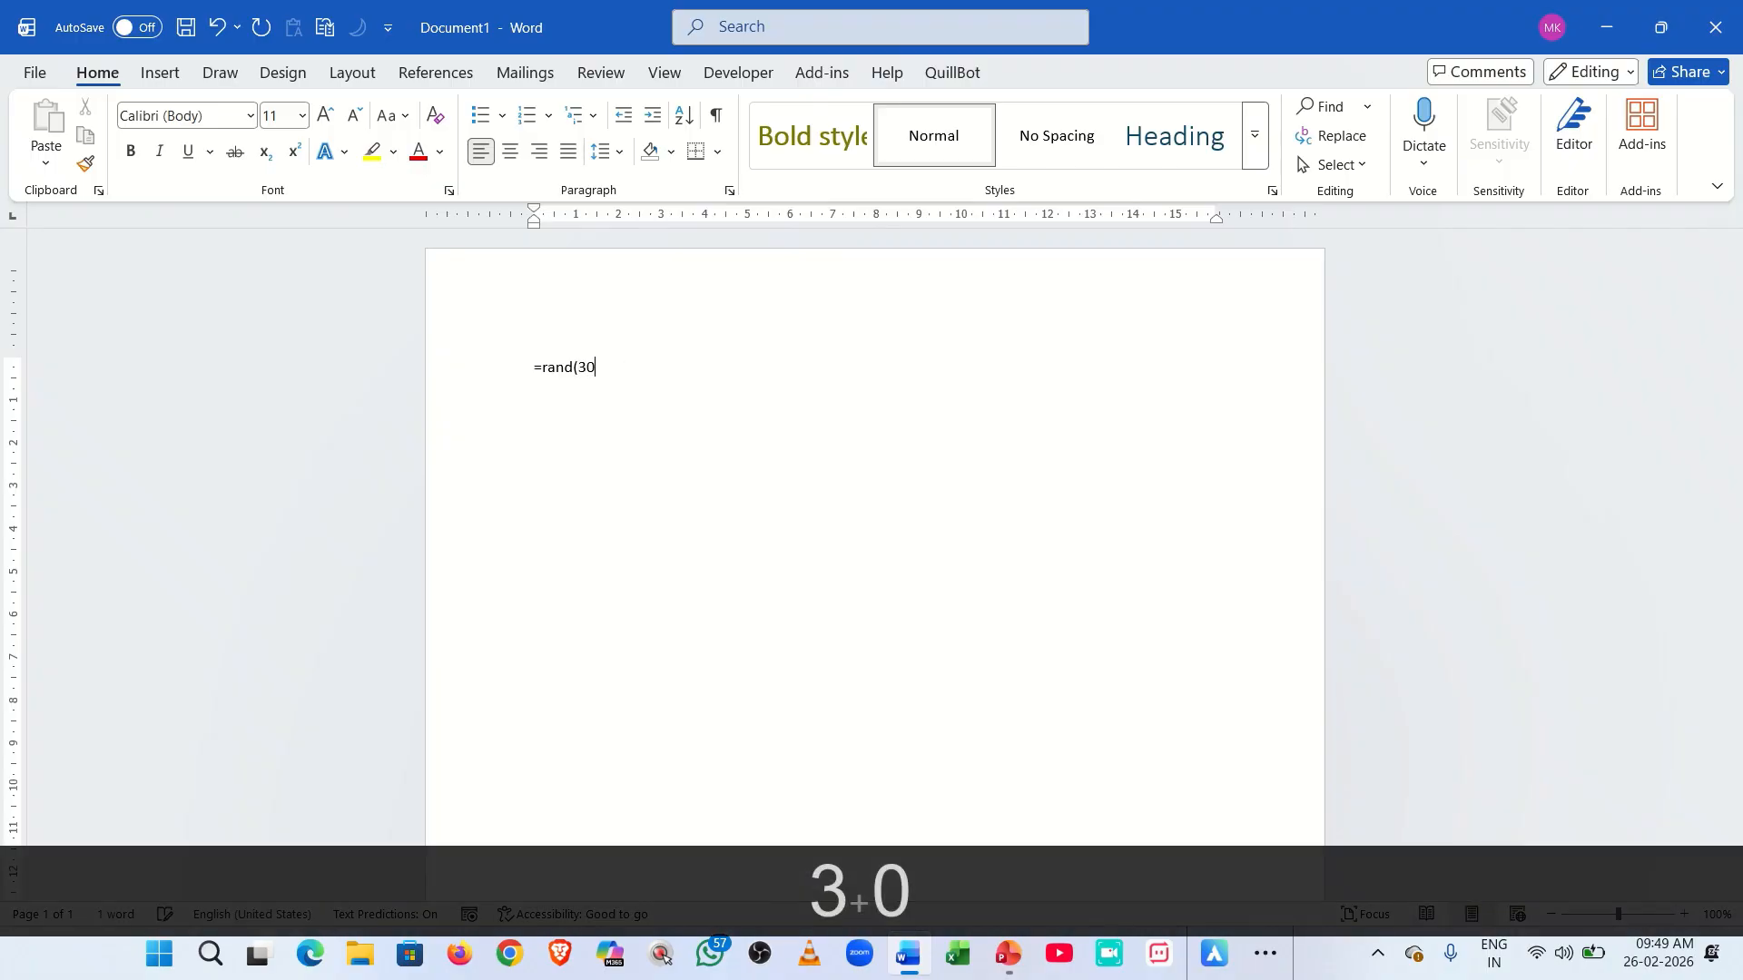
type(")")
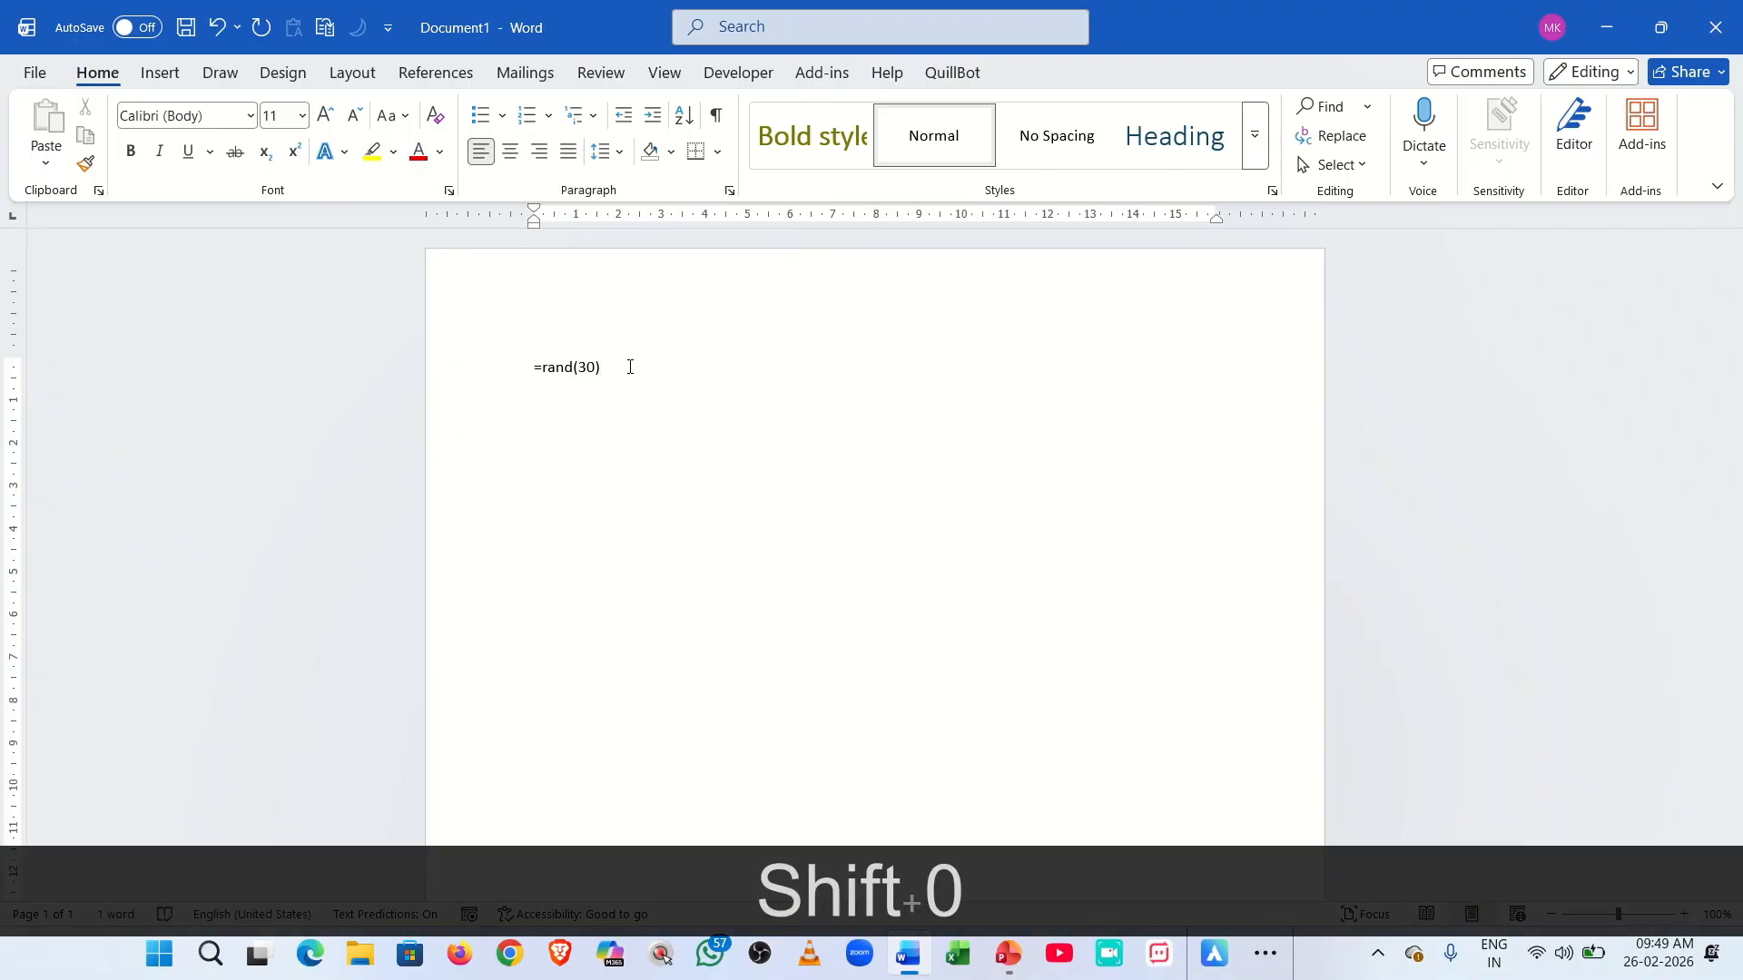
key("Return")
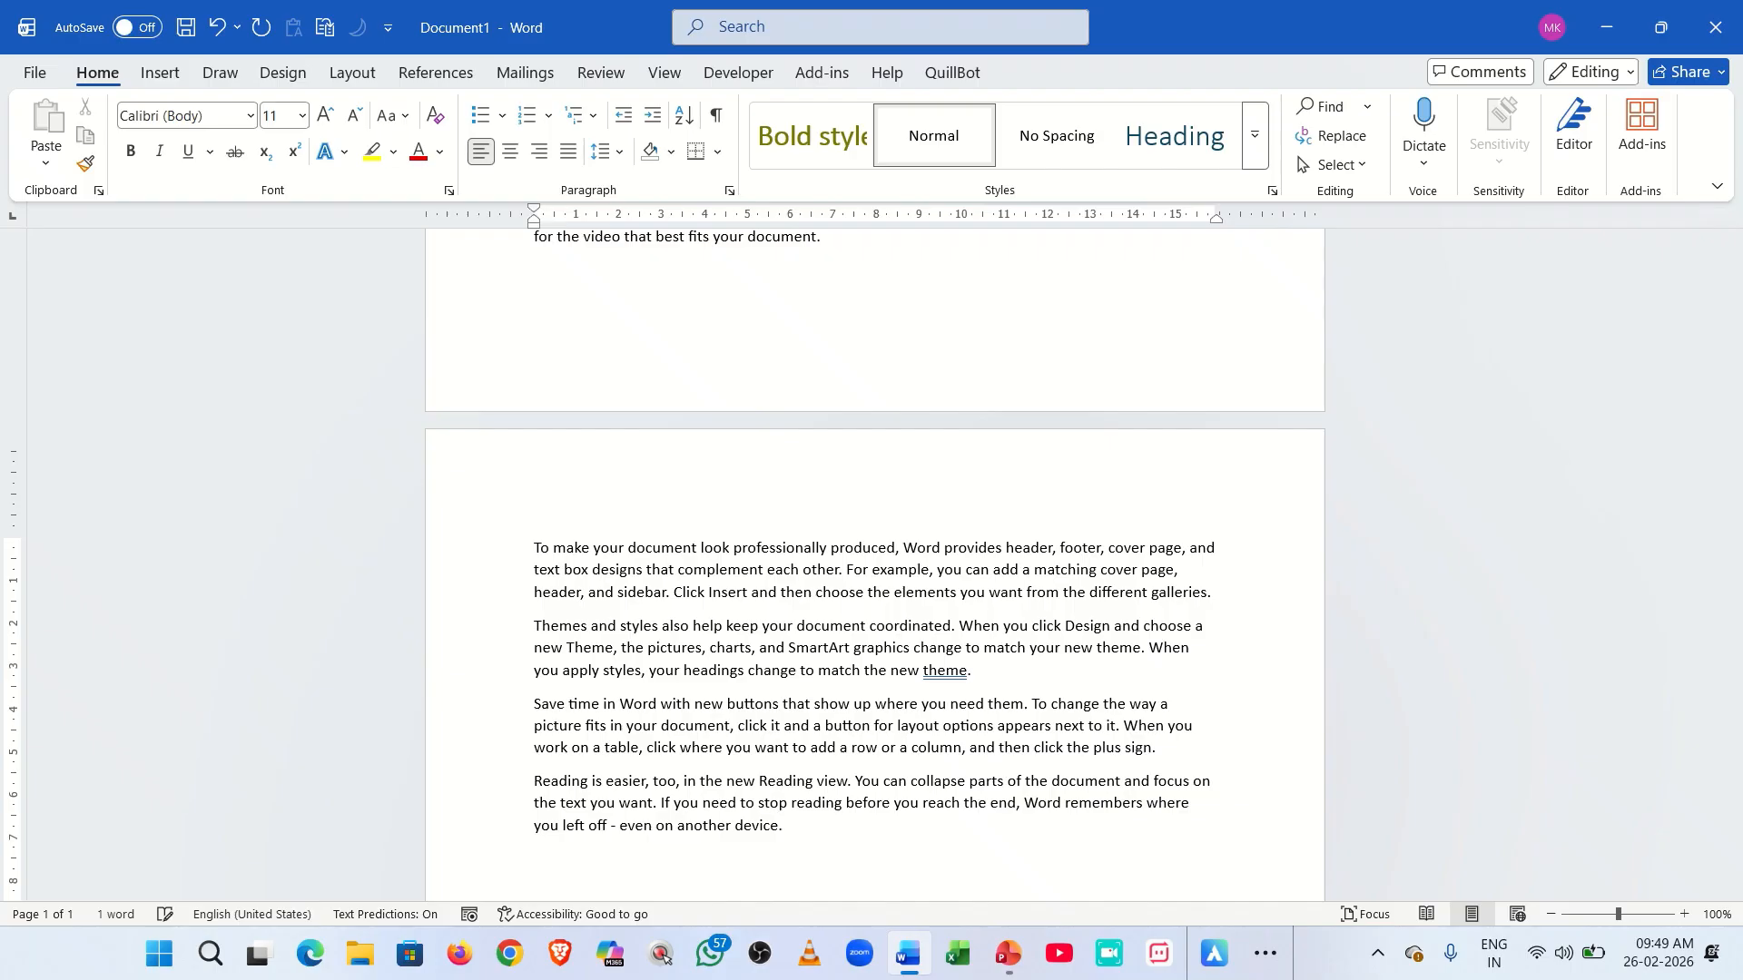
key("ctrl+Home")
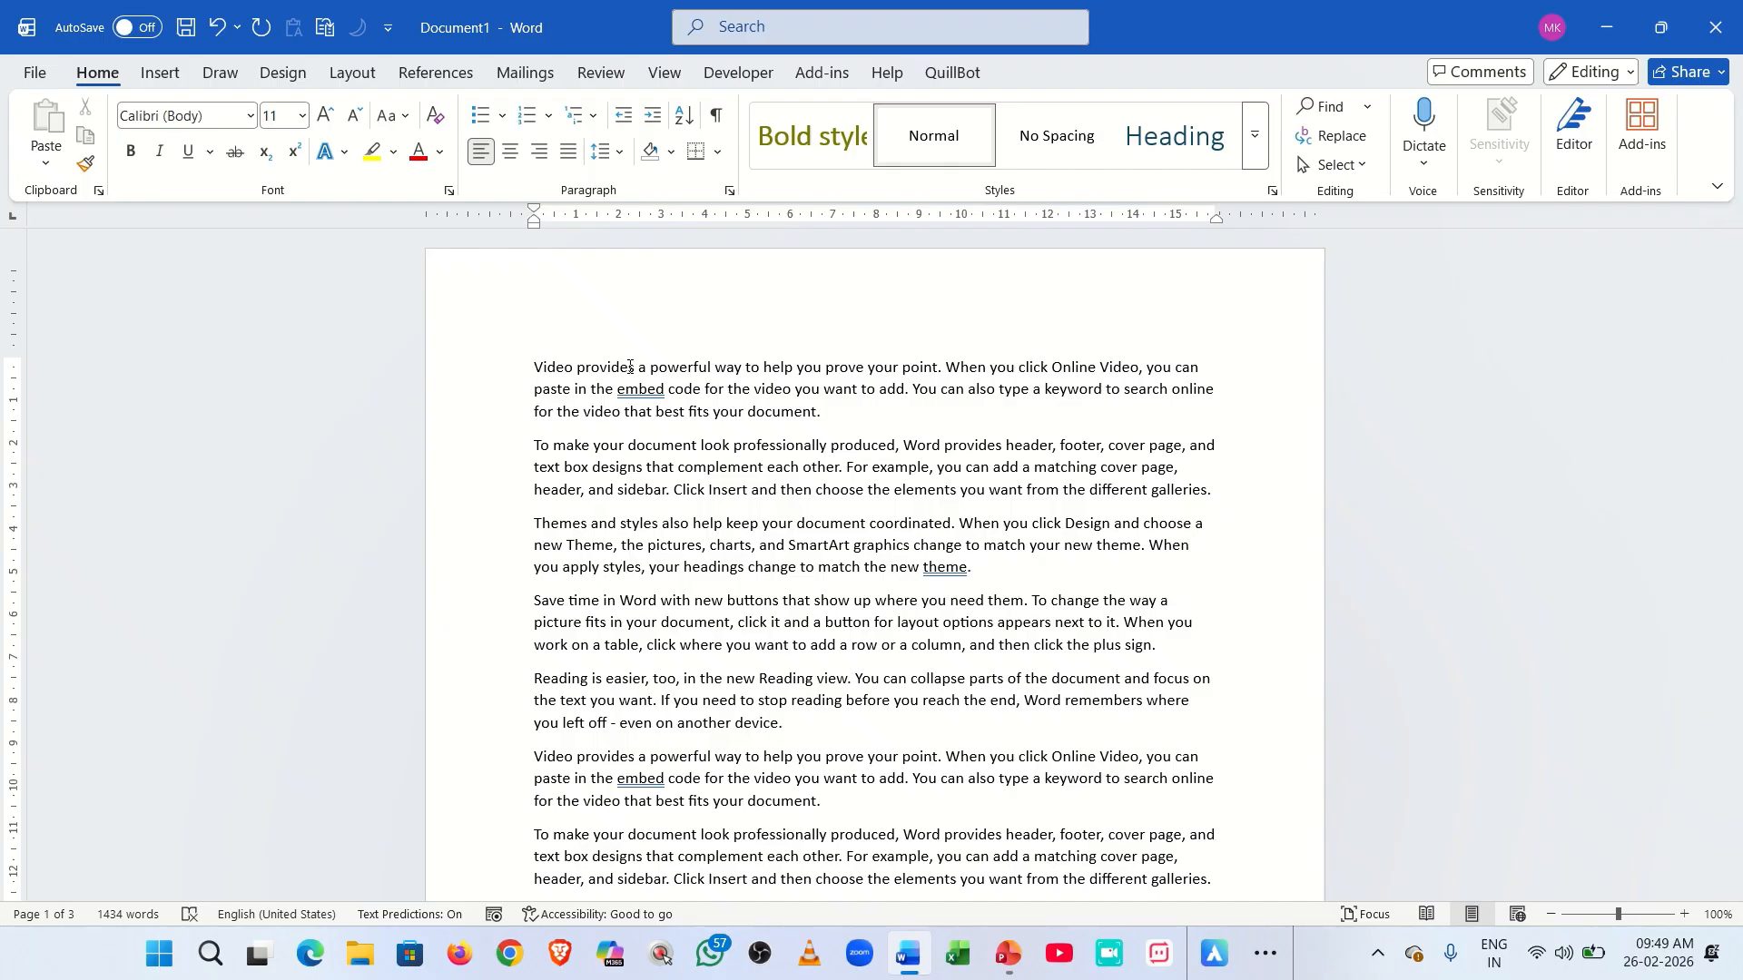
Check the document's Word Count statistics and dismiss them.
key("ctrl+shift+g")
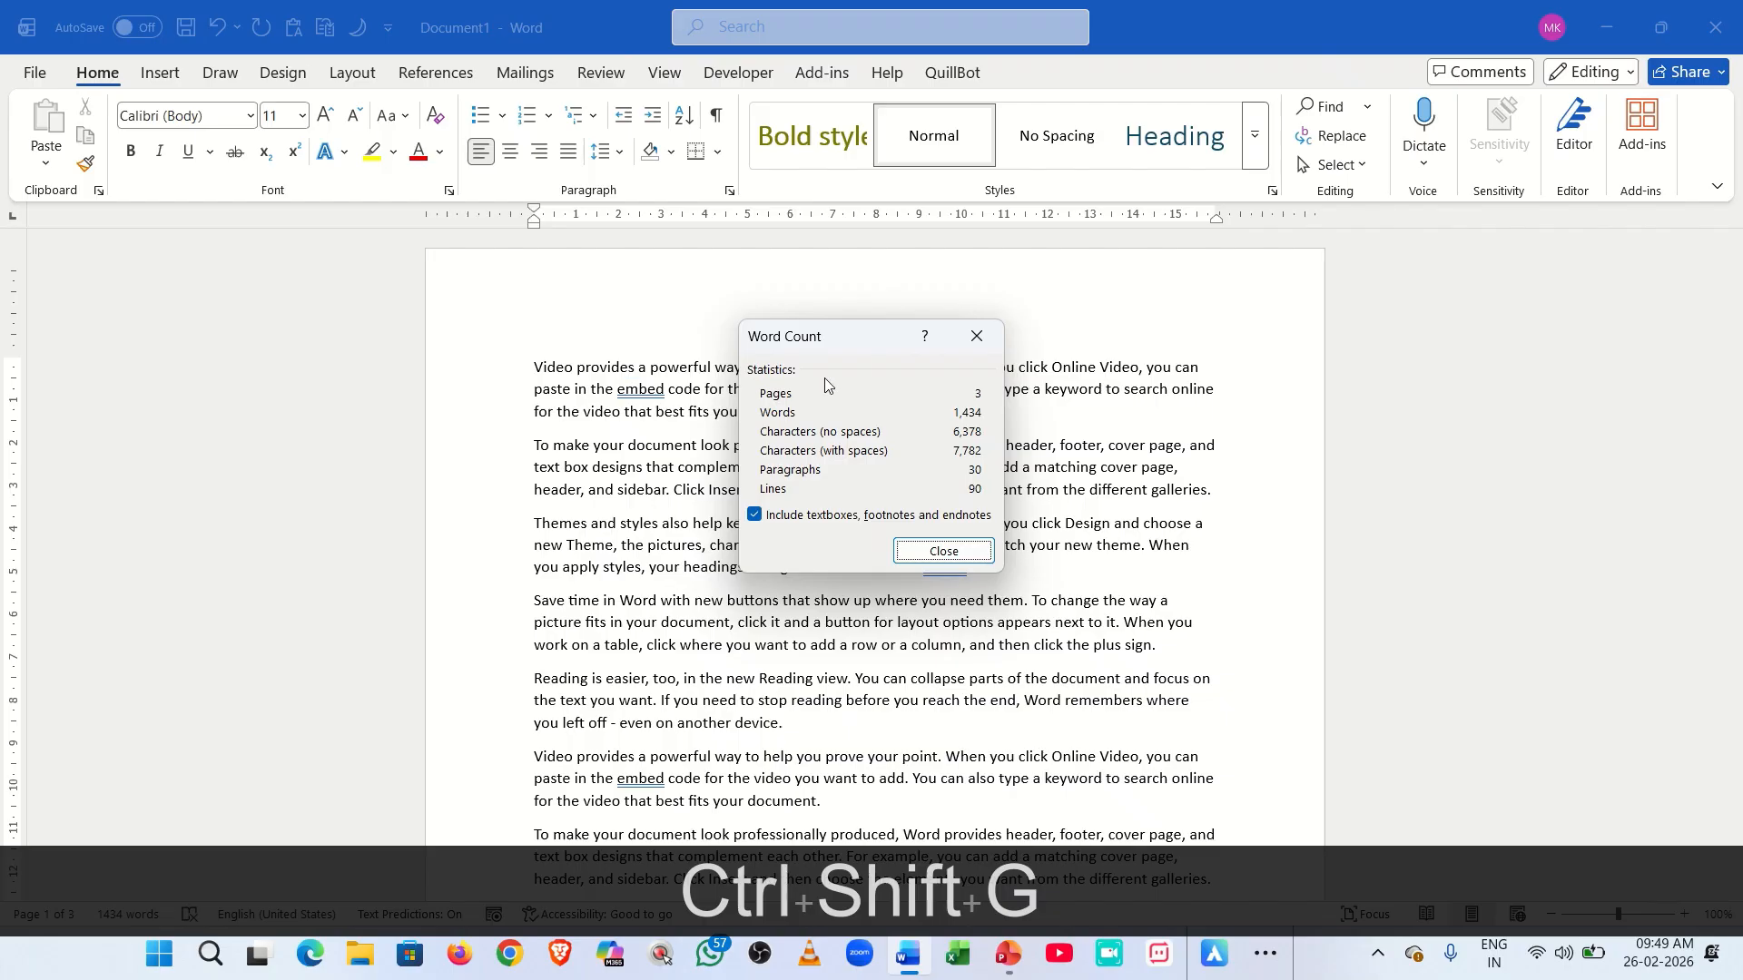
left_click(967, 340)
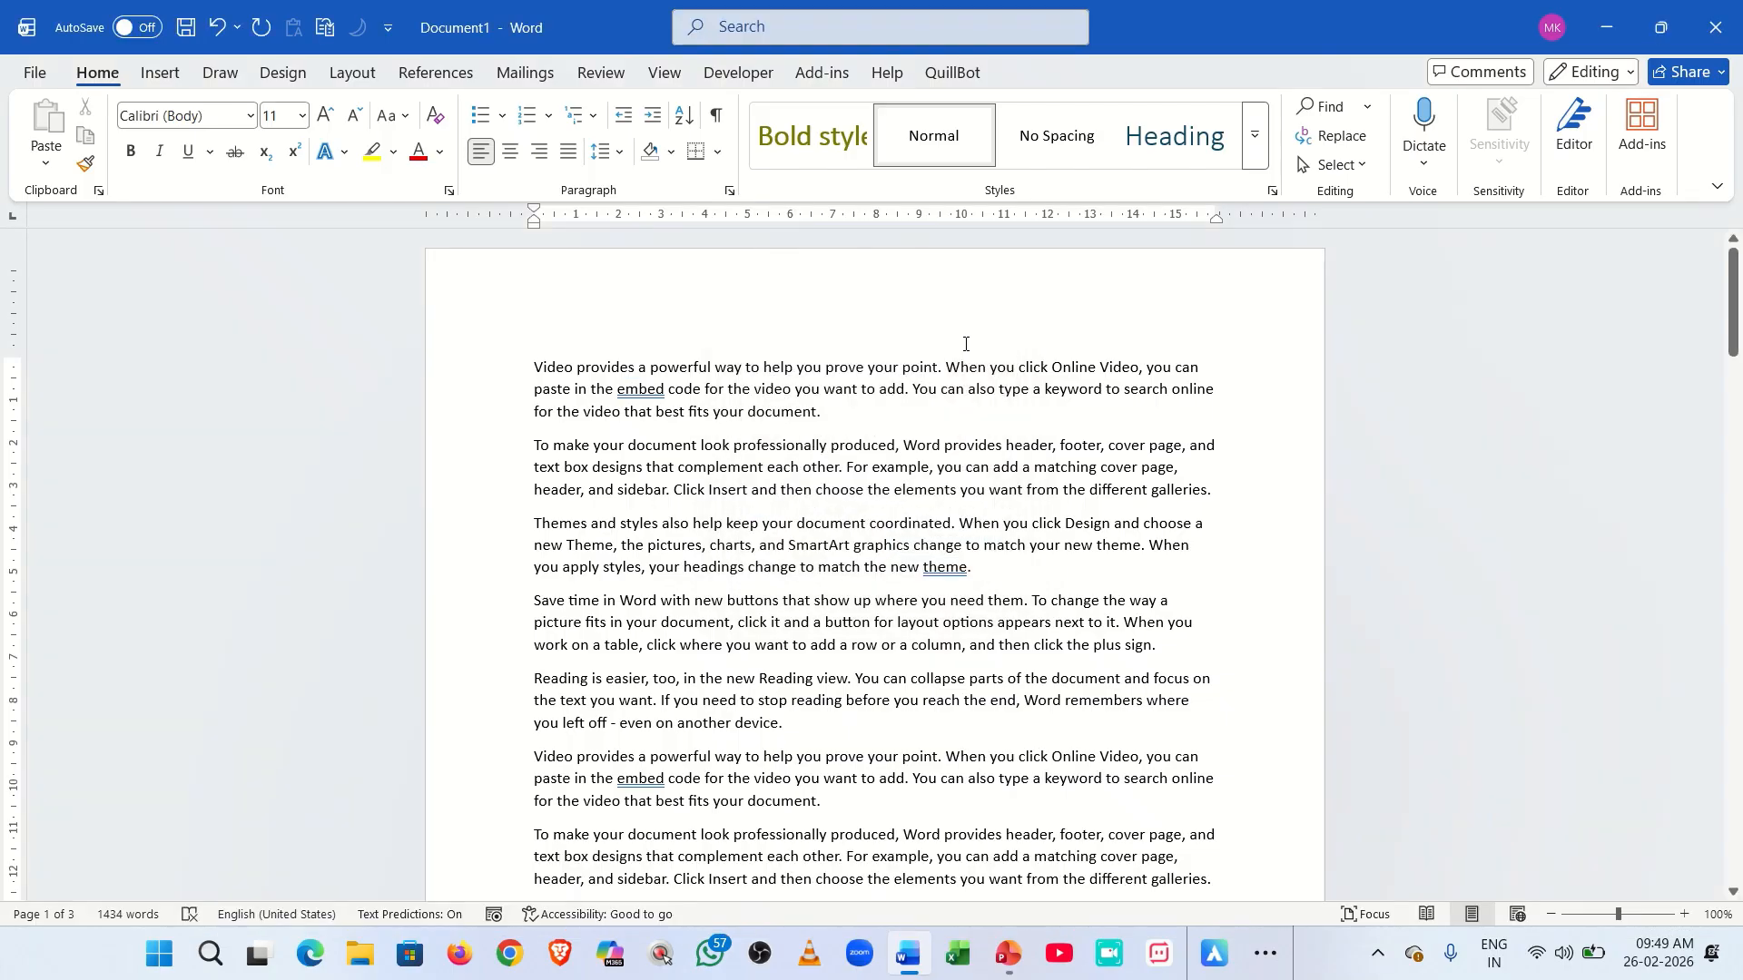
Look at the Apply Styles box and the full Styles list, closing each one without changing any style.
key("ctrl+shift+s")
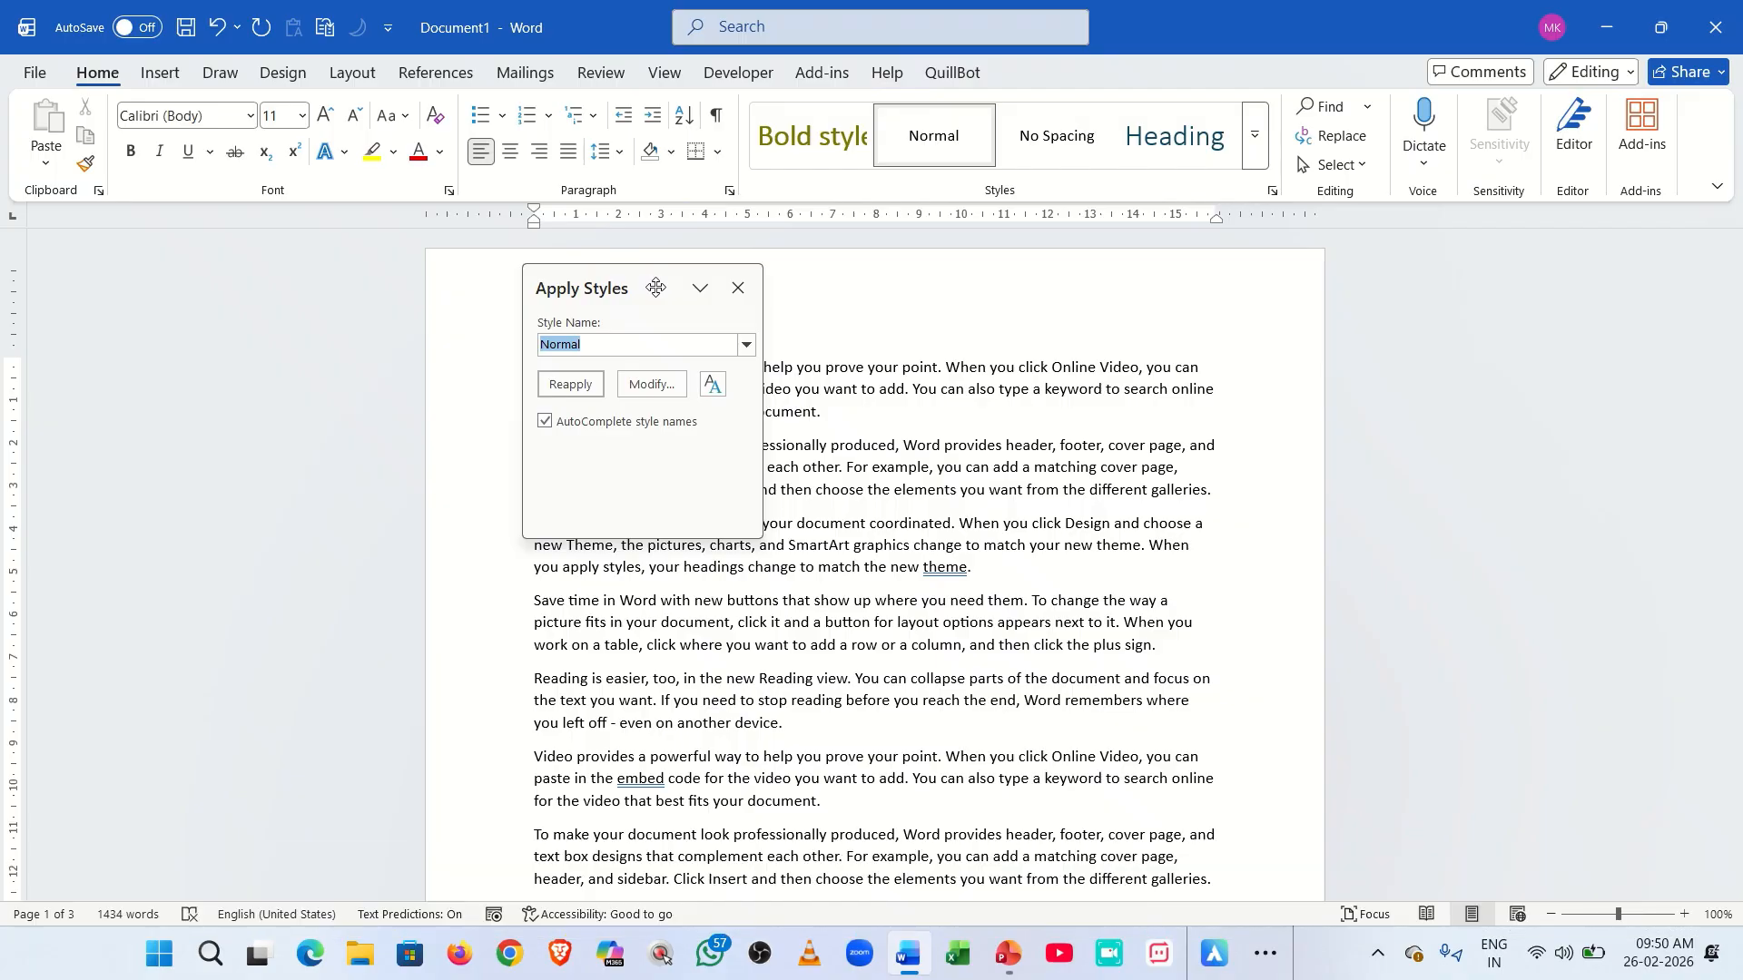
left_click_drag(656, 287, 746, 288)
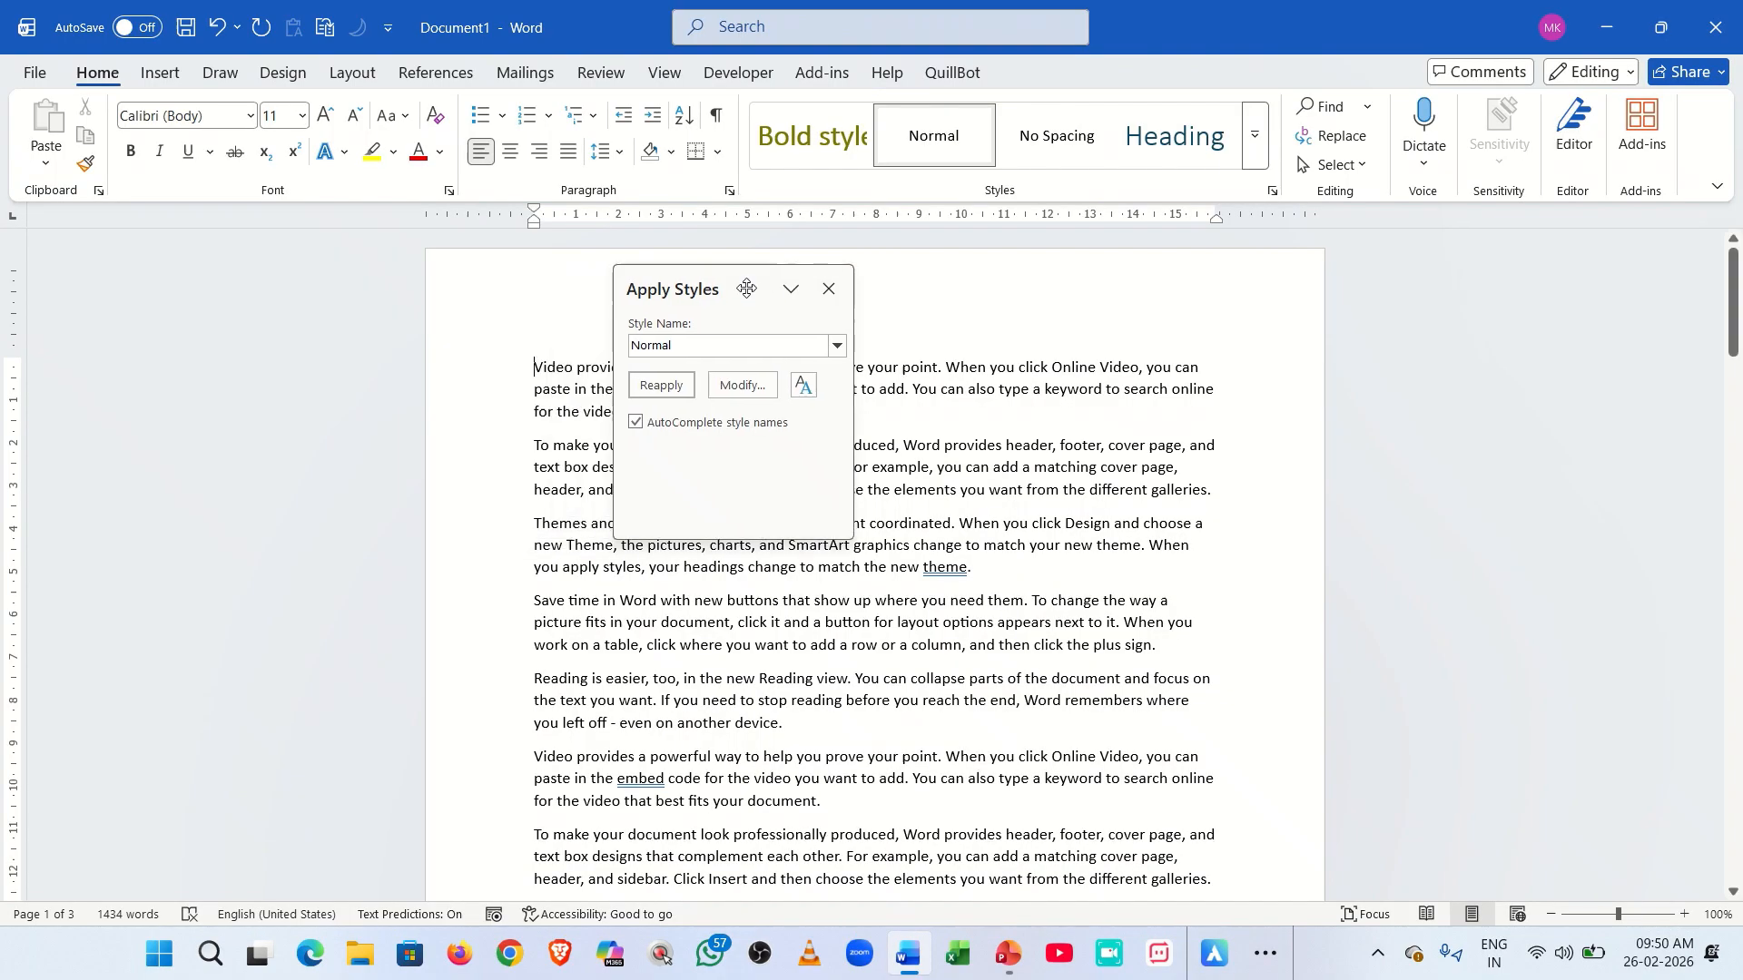
left_click(828, 288)
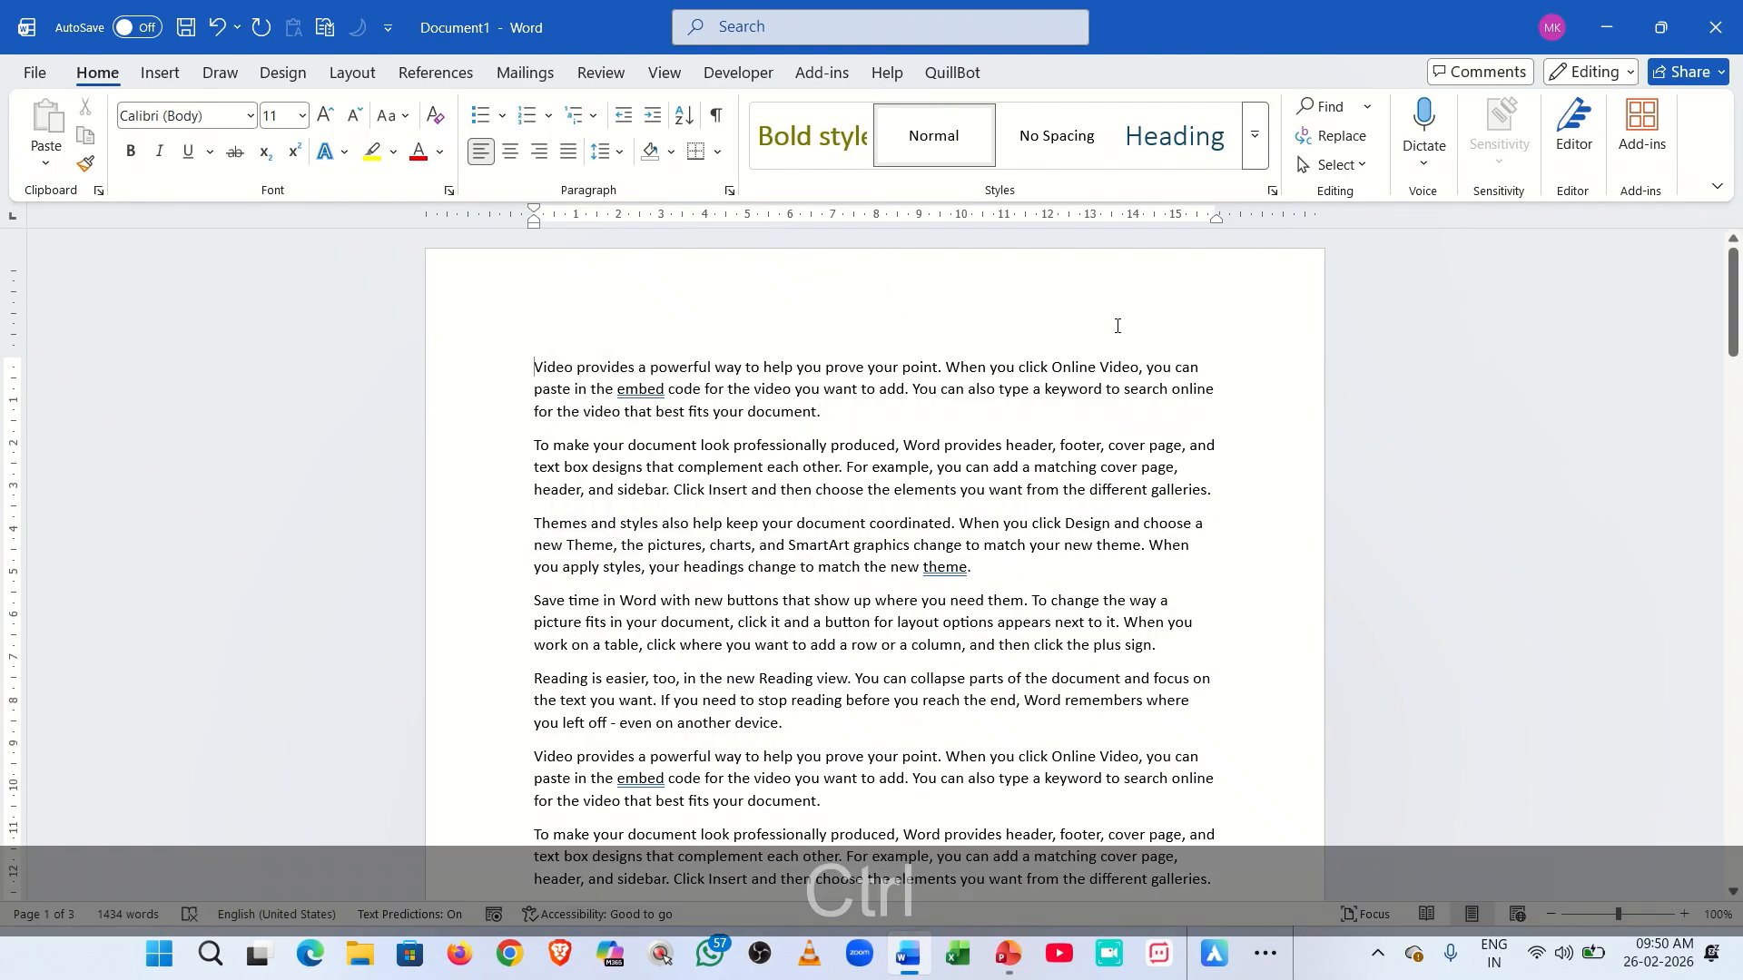
key("ctrl+alt+shift+s")
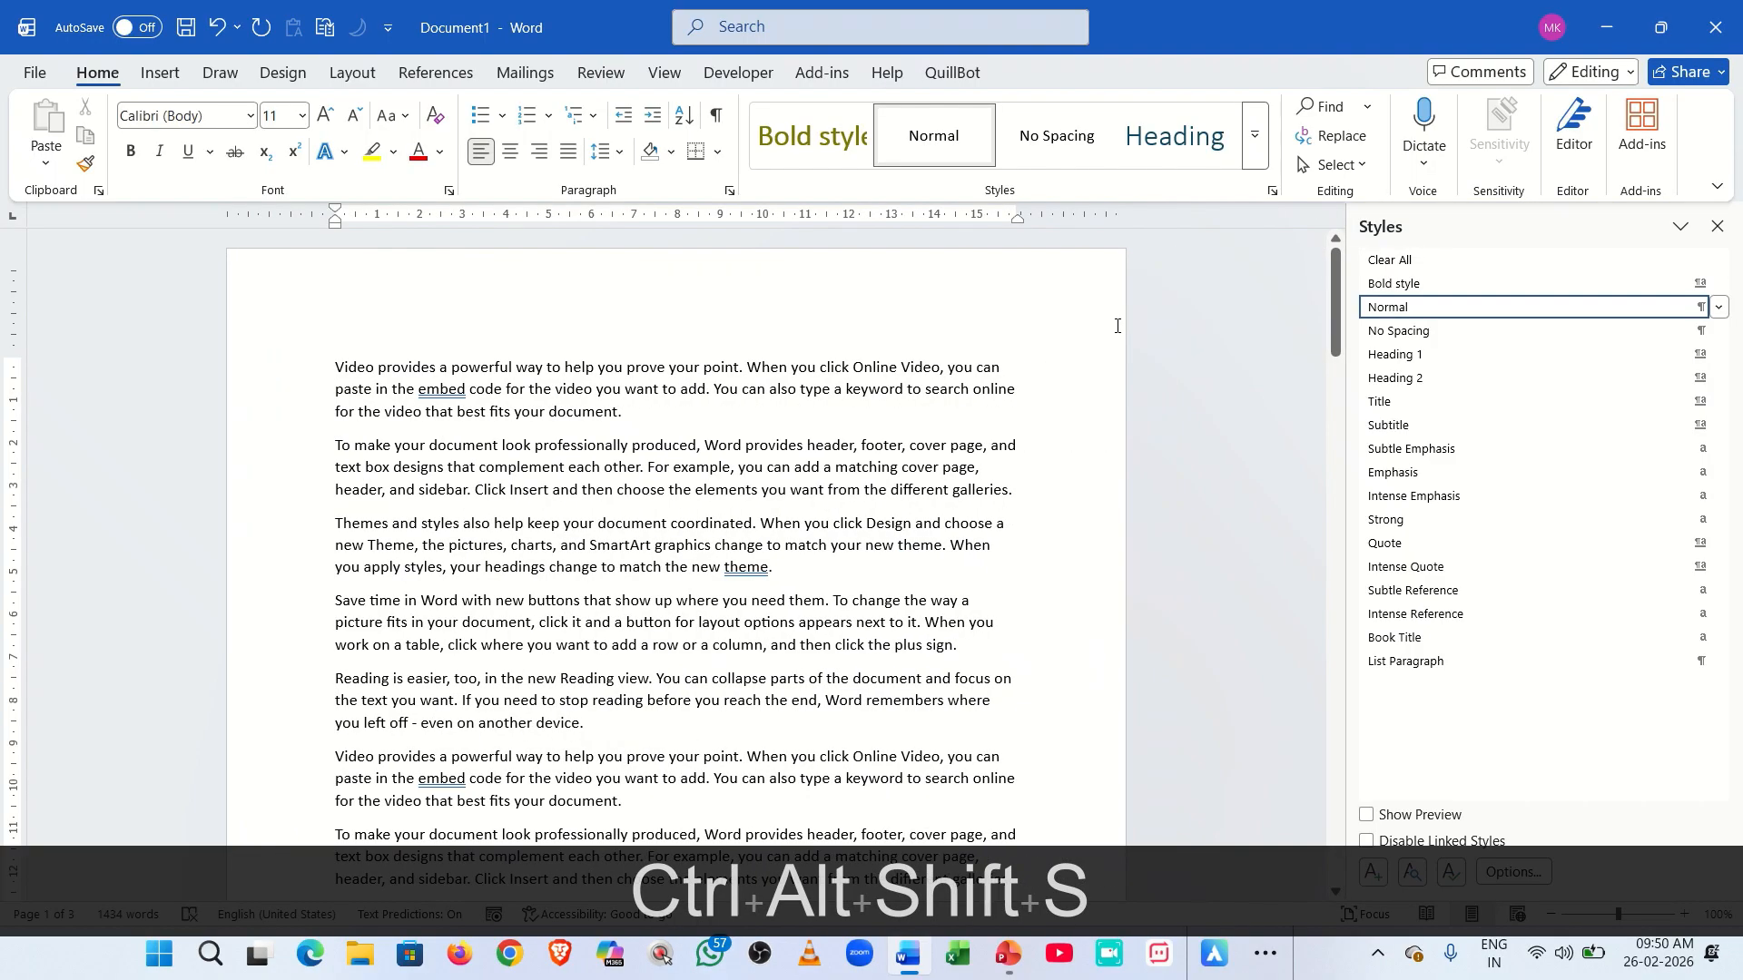
left_click(1724, 229)
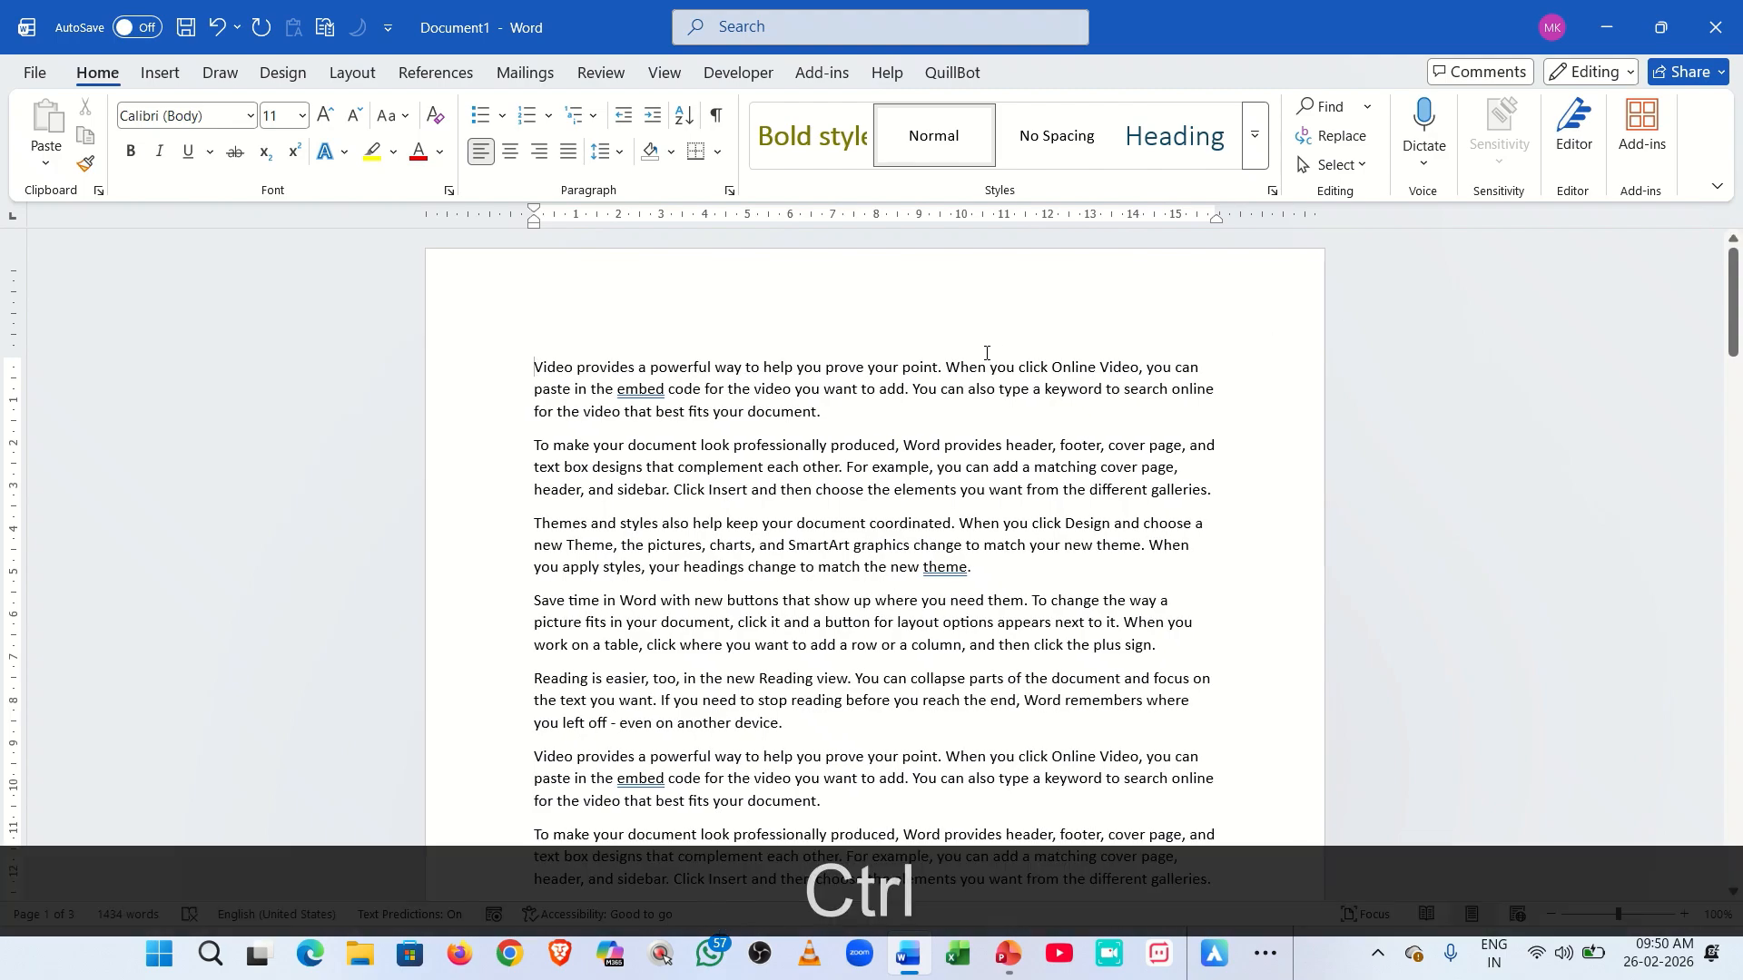
Split the document window into two views and remove the split.
key("ctrl+alt+s")
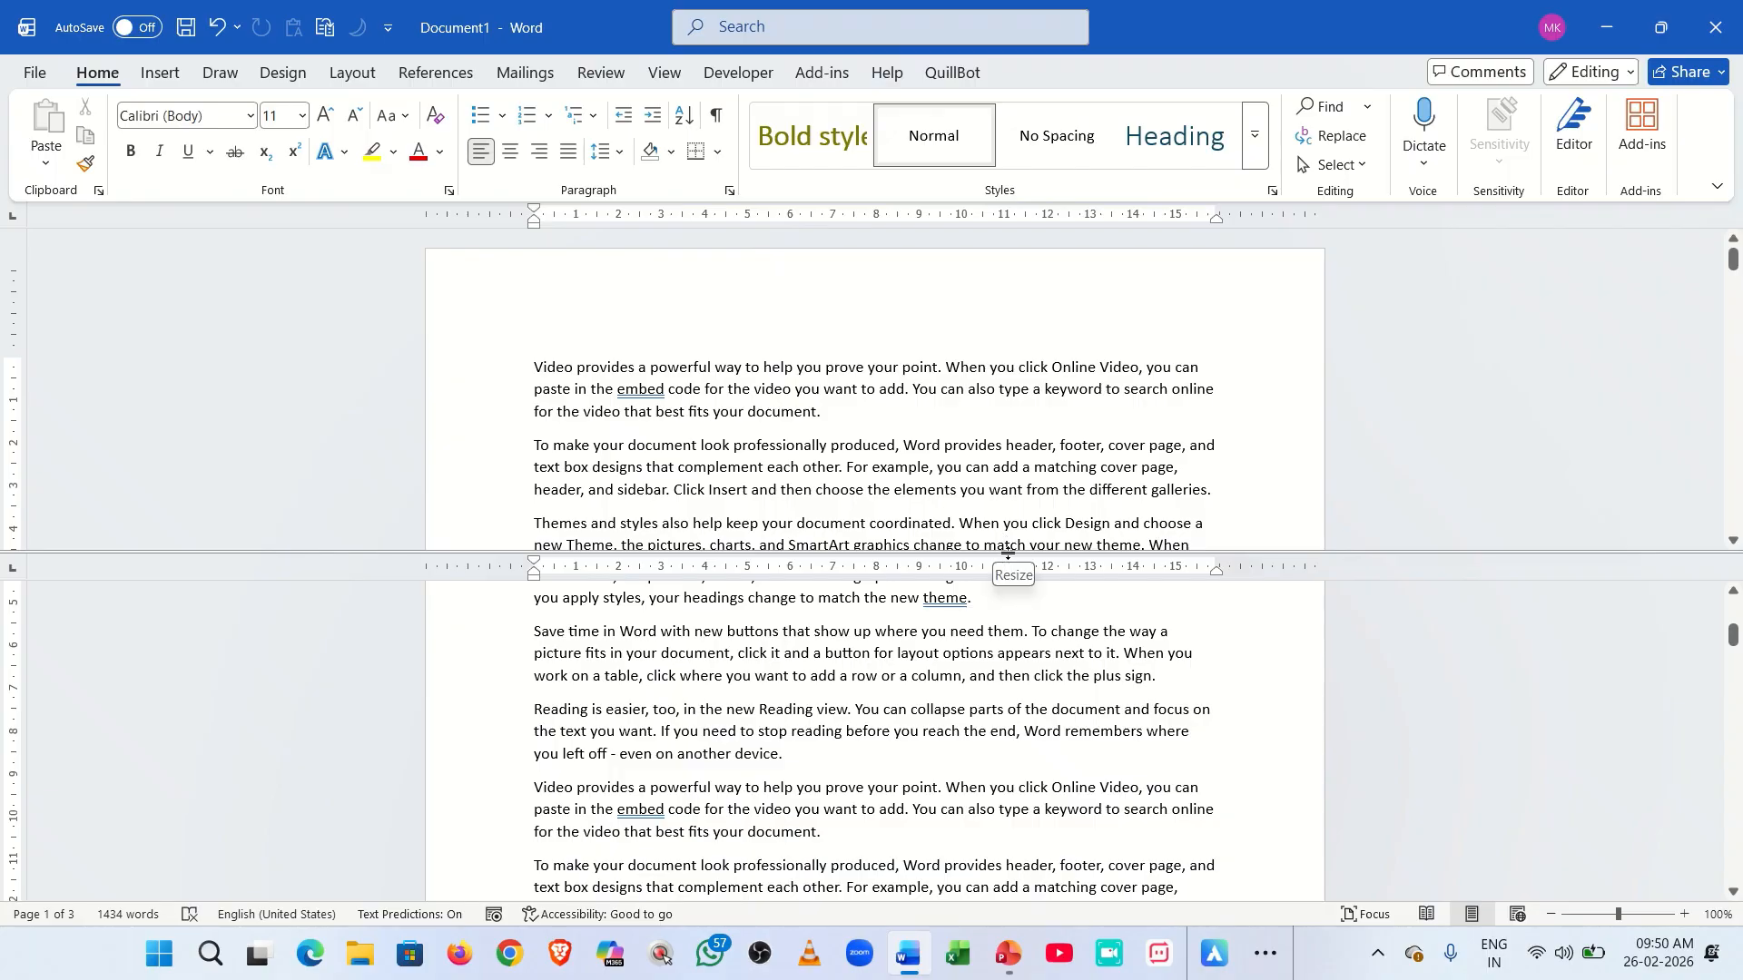
double_click(1008, 553)
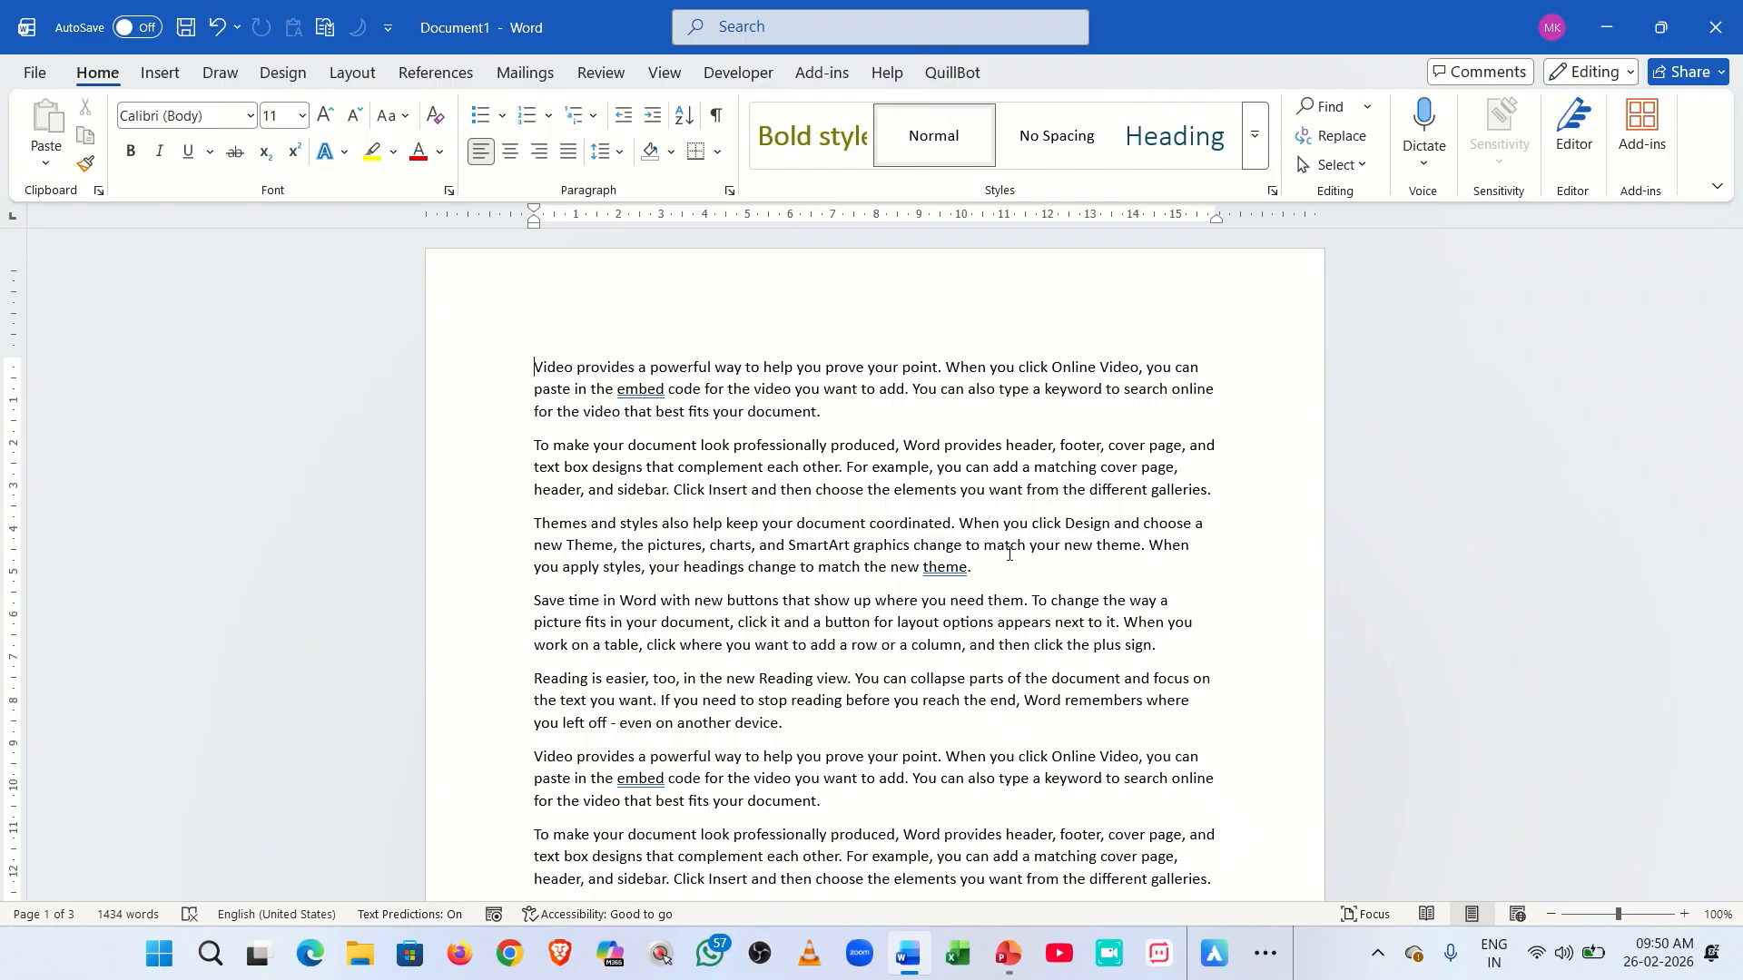
Add a Box page border with a ½ pt solid line in automatic color to the whole document.
key("alt+g")
key("p")
key("b")
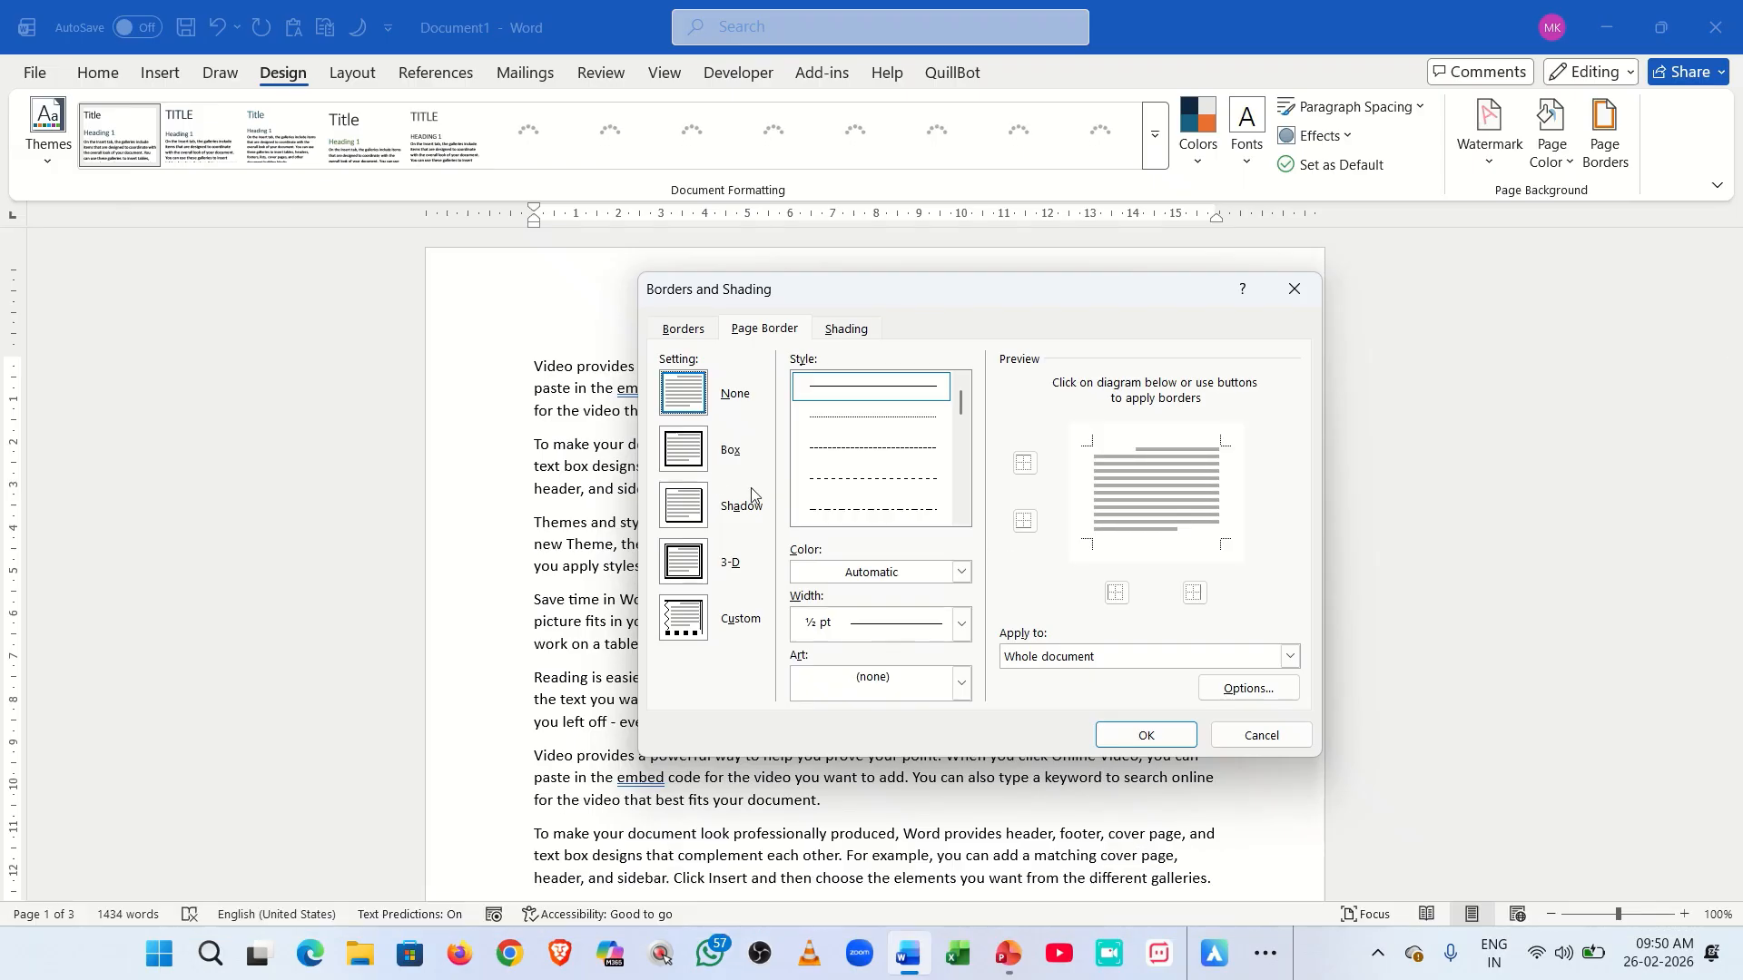
left_click(679, 465)
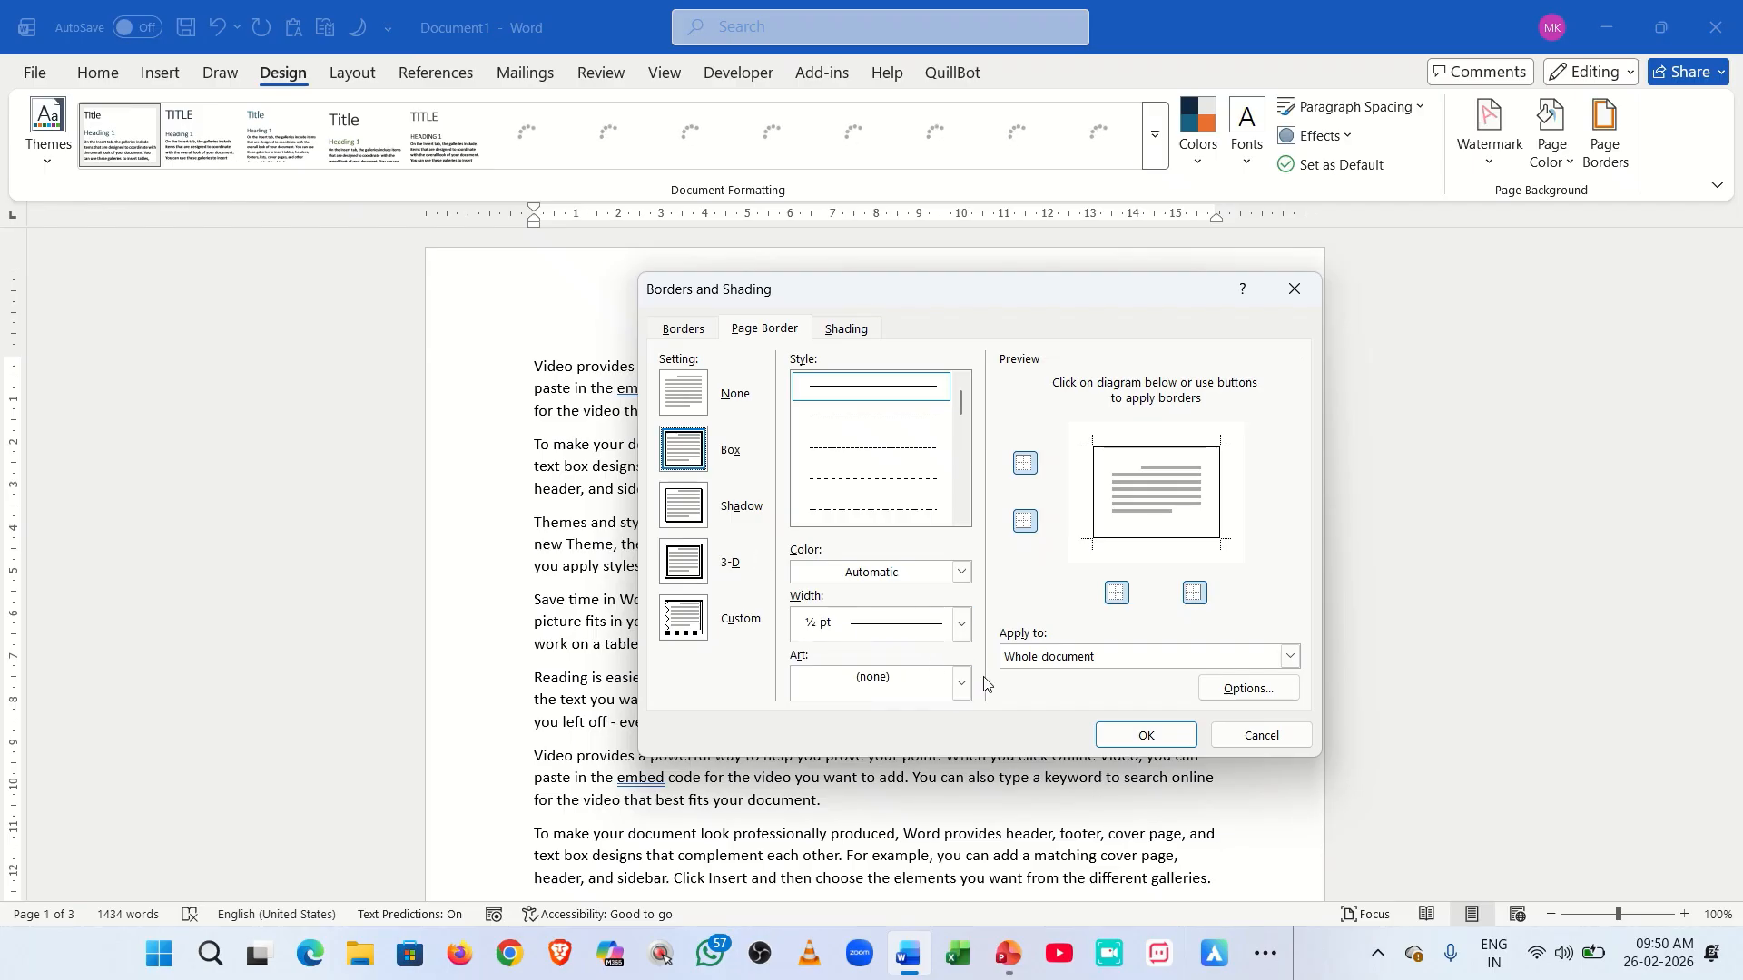
left_click(1115, 736)
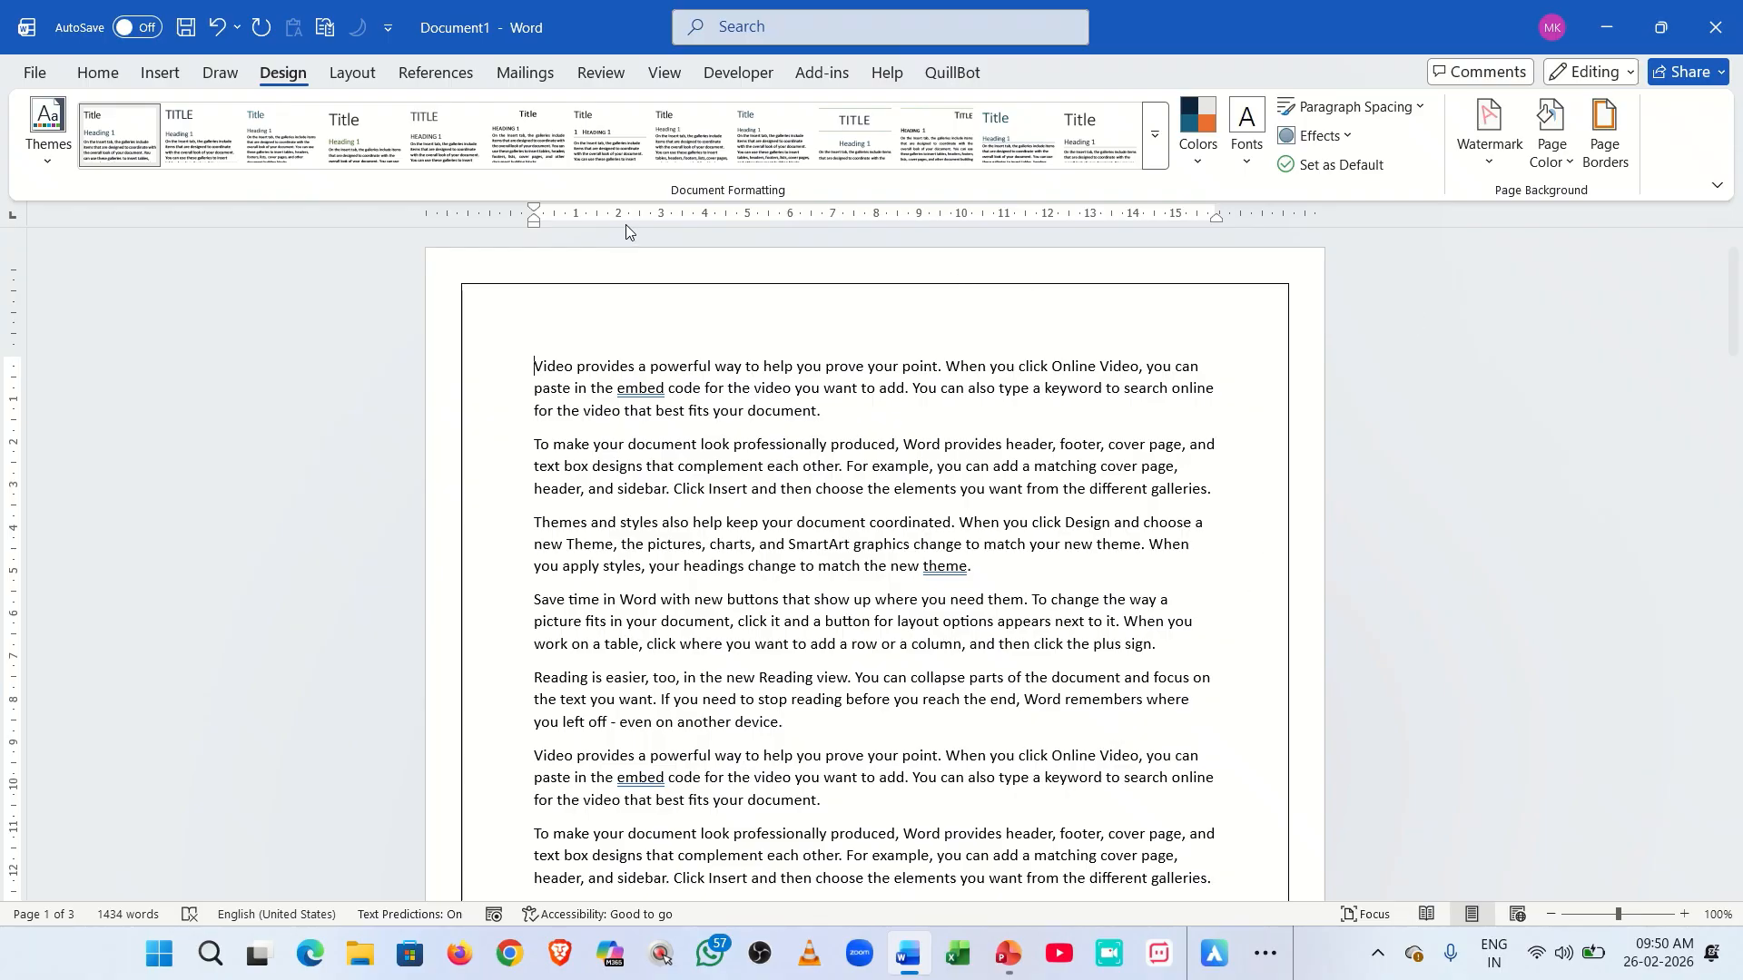
Apply the diagonal CONFIDENTIAL 1 watermark to the document pages.
left_click(93, 77)
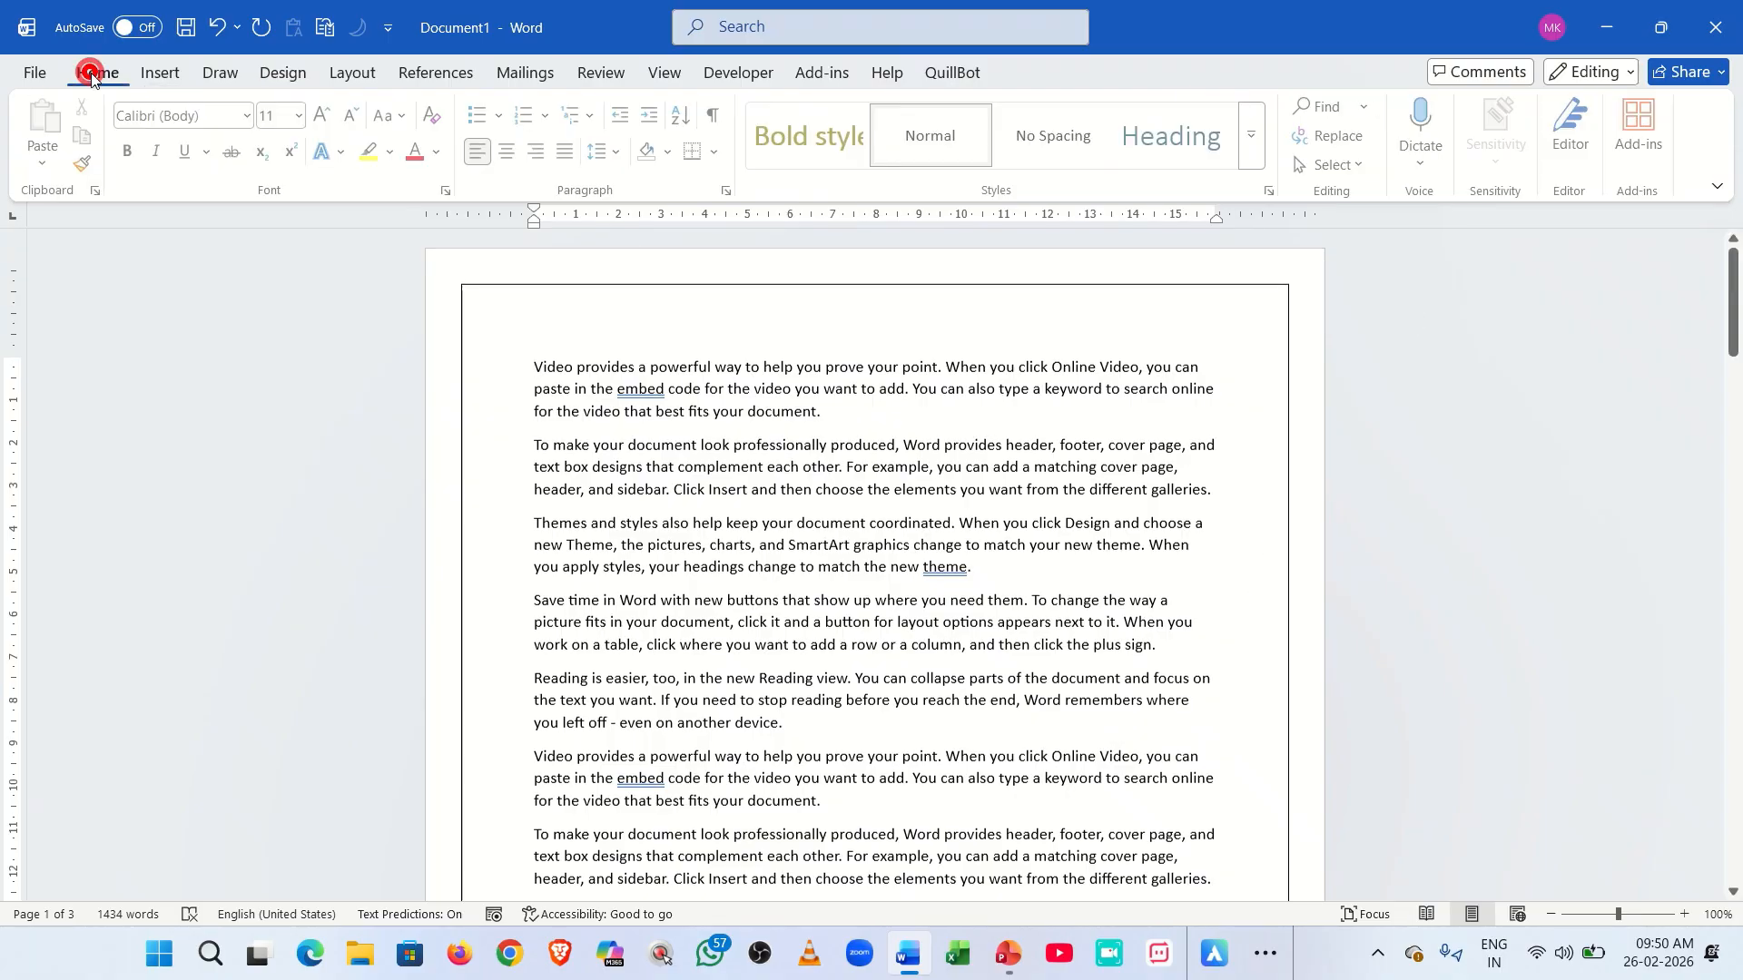
left_click(277, 74)
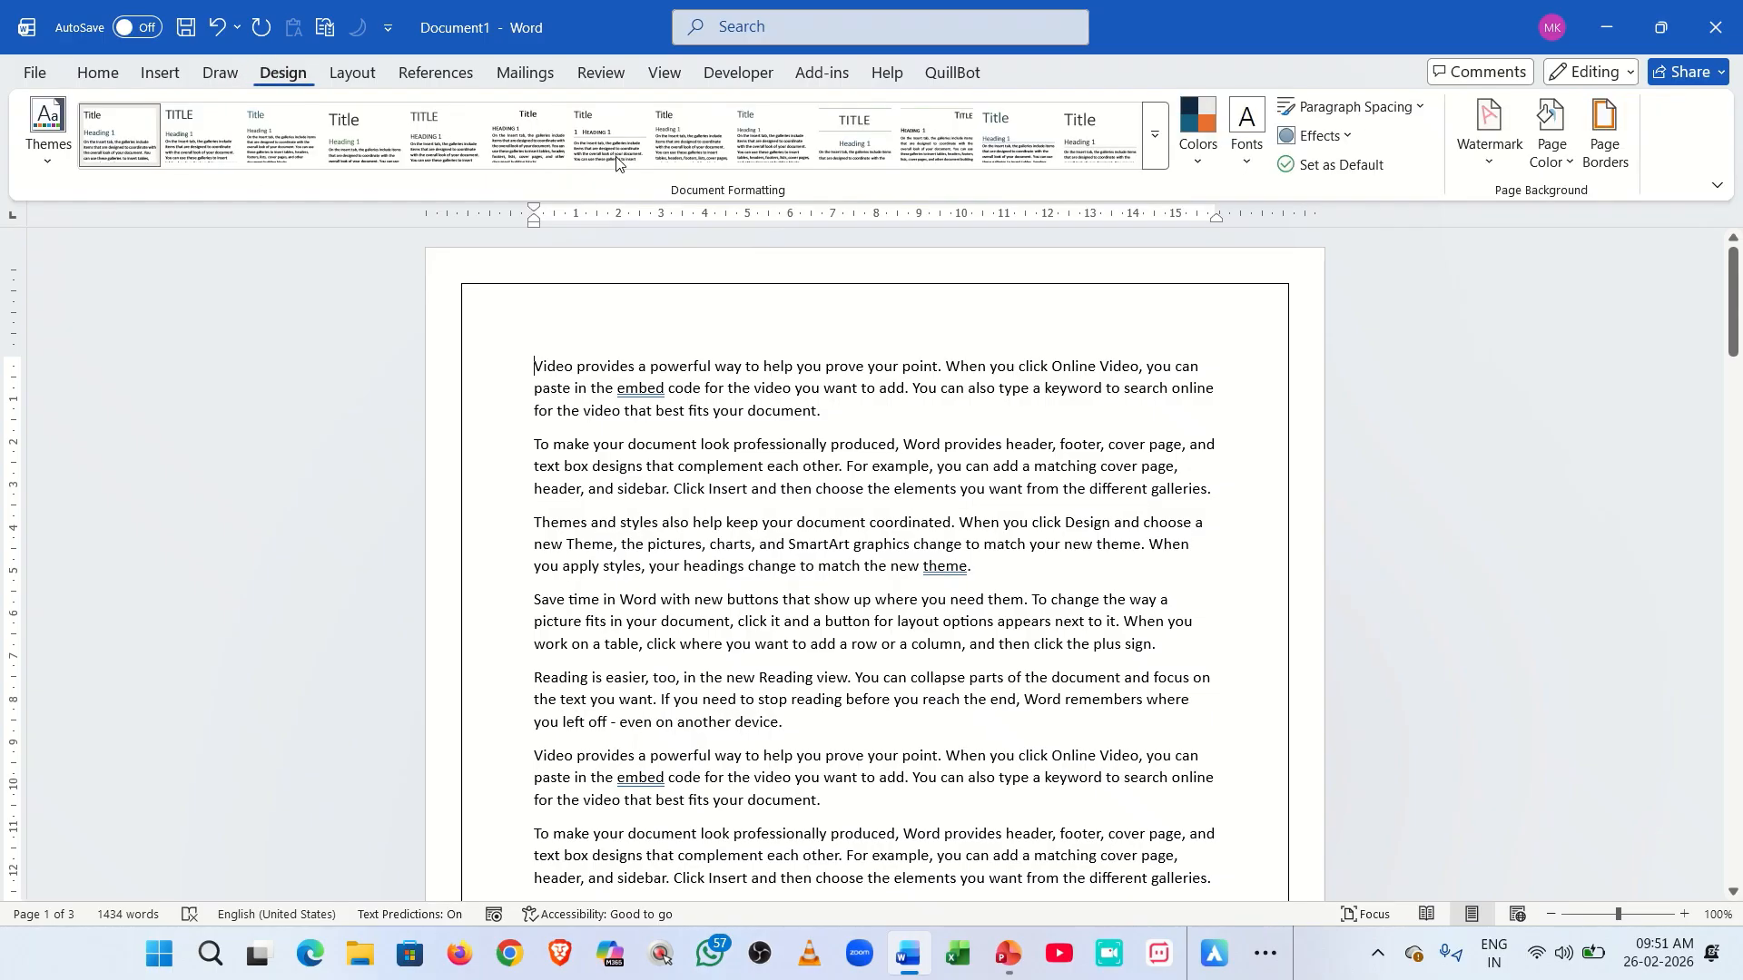
left_click(1478, 157)
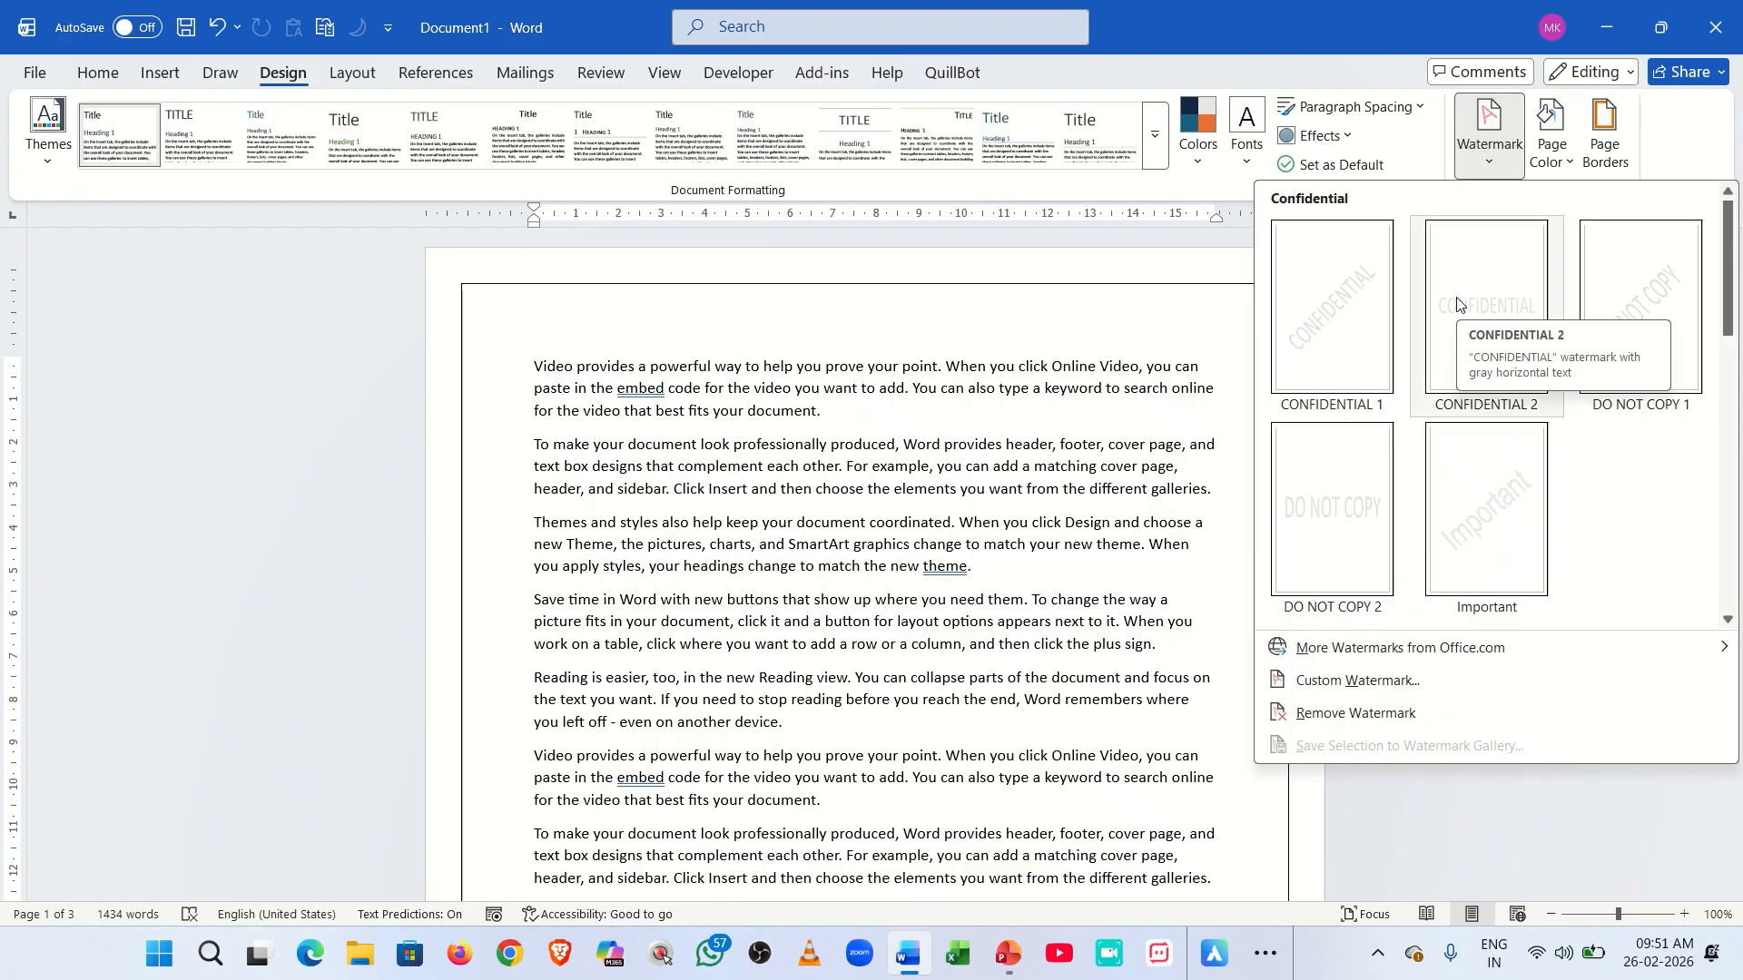
left_click(1304, 320)
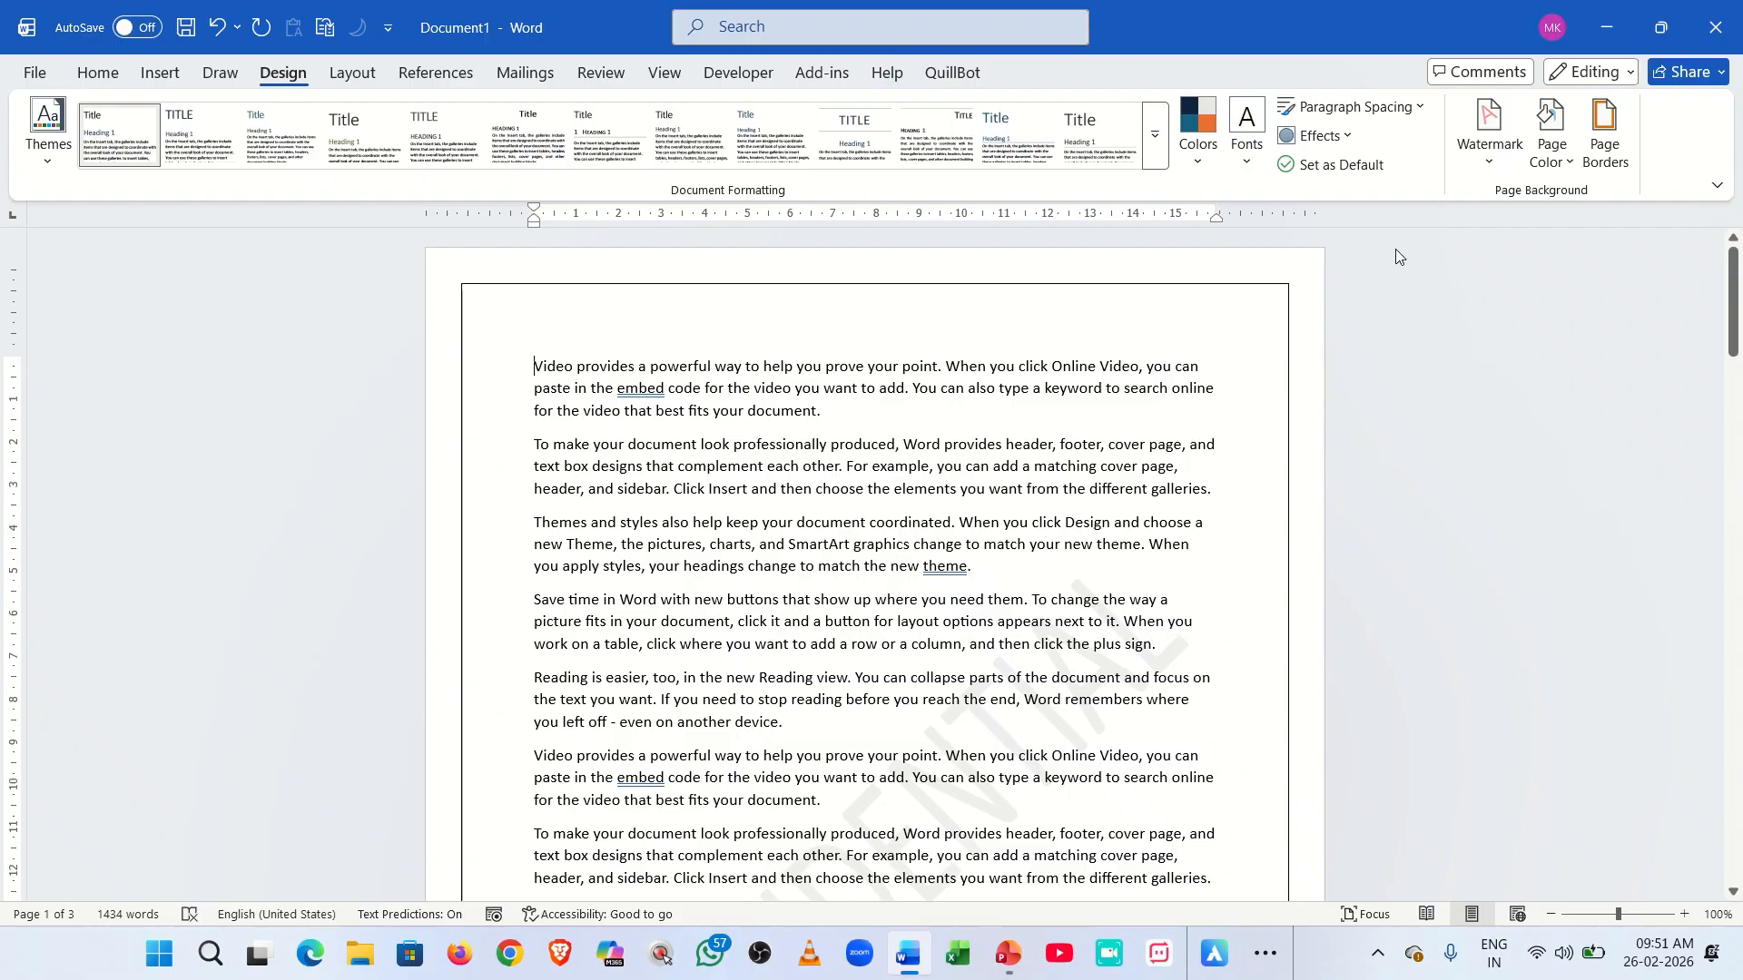
left_click(1479, 158)
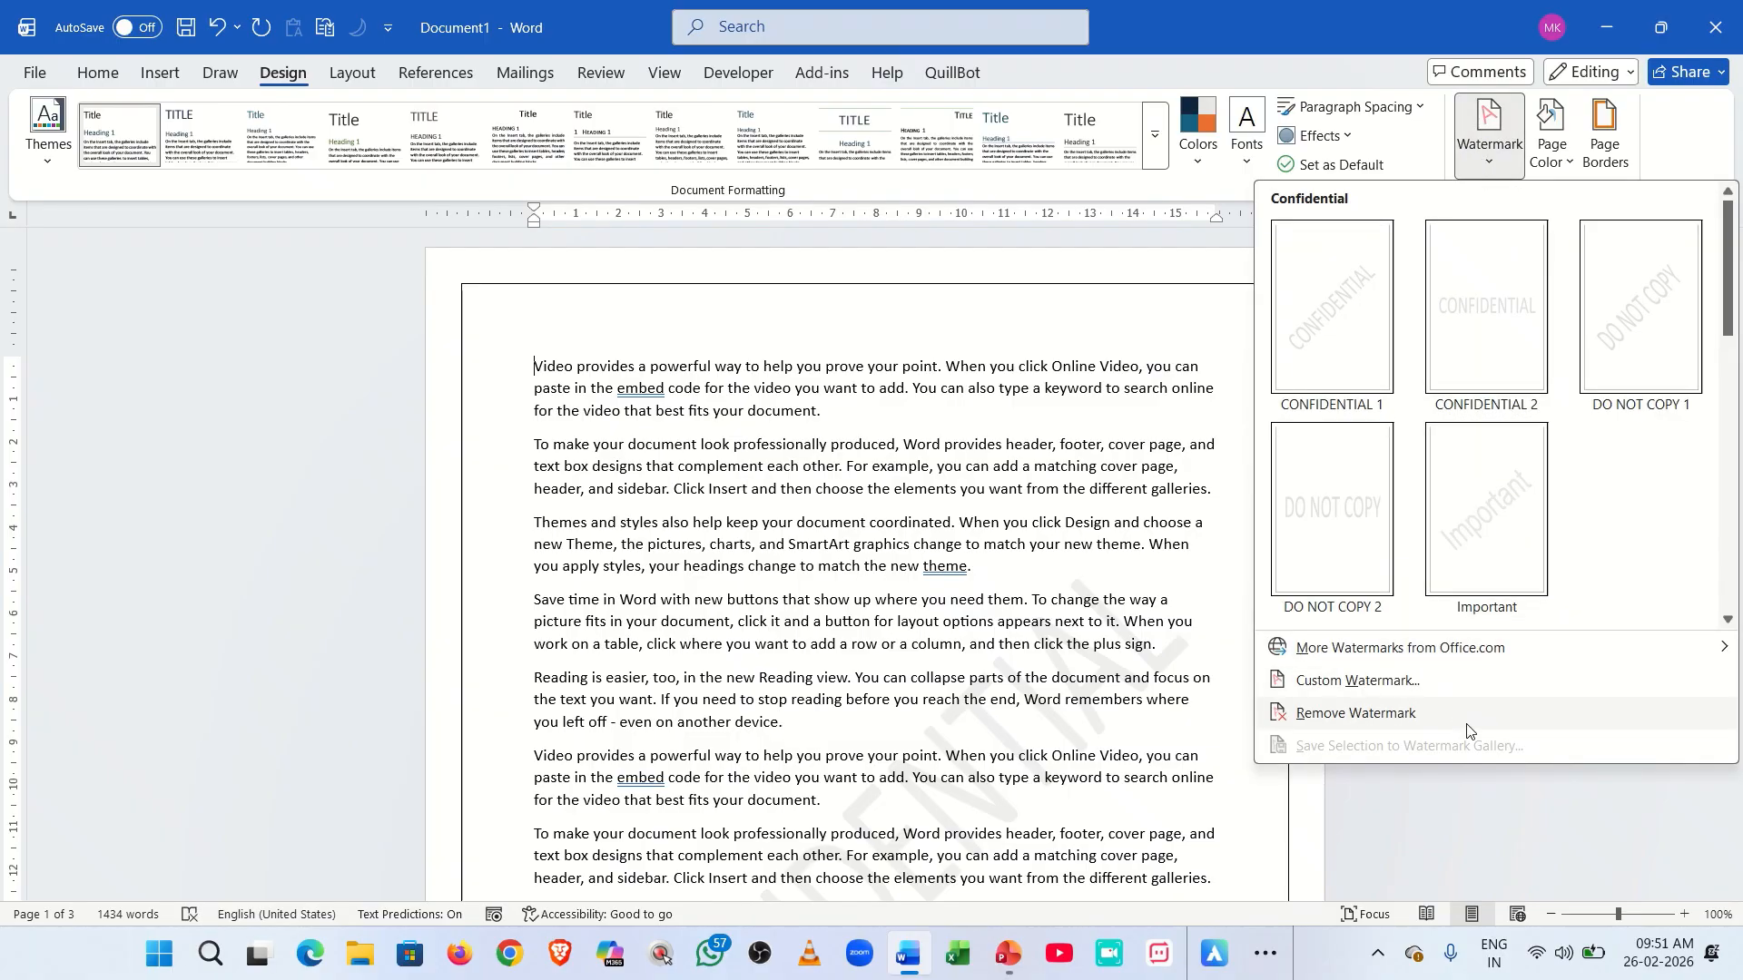
left_click(1126, 669)
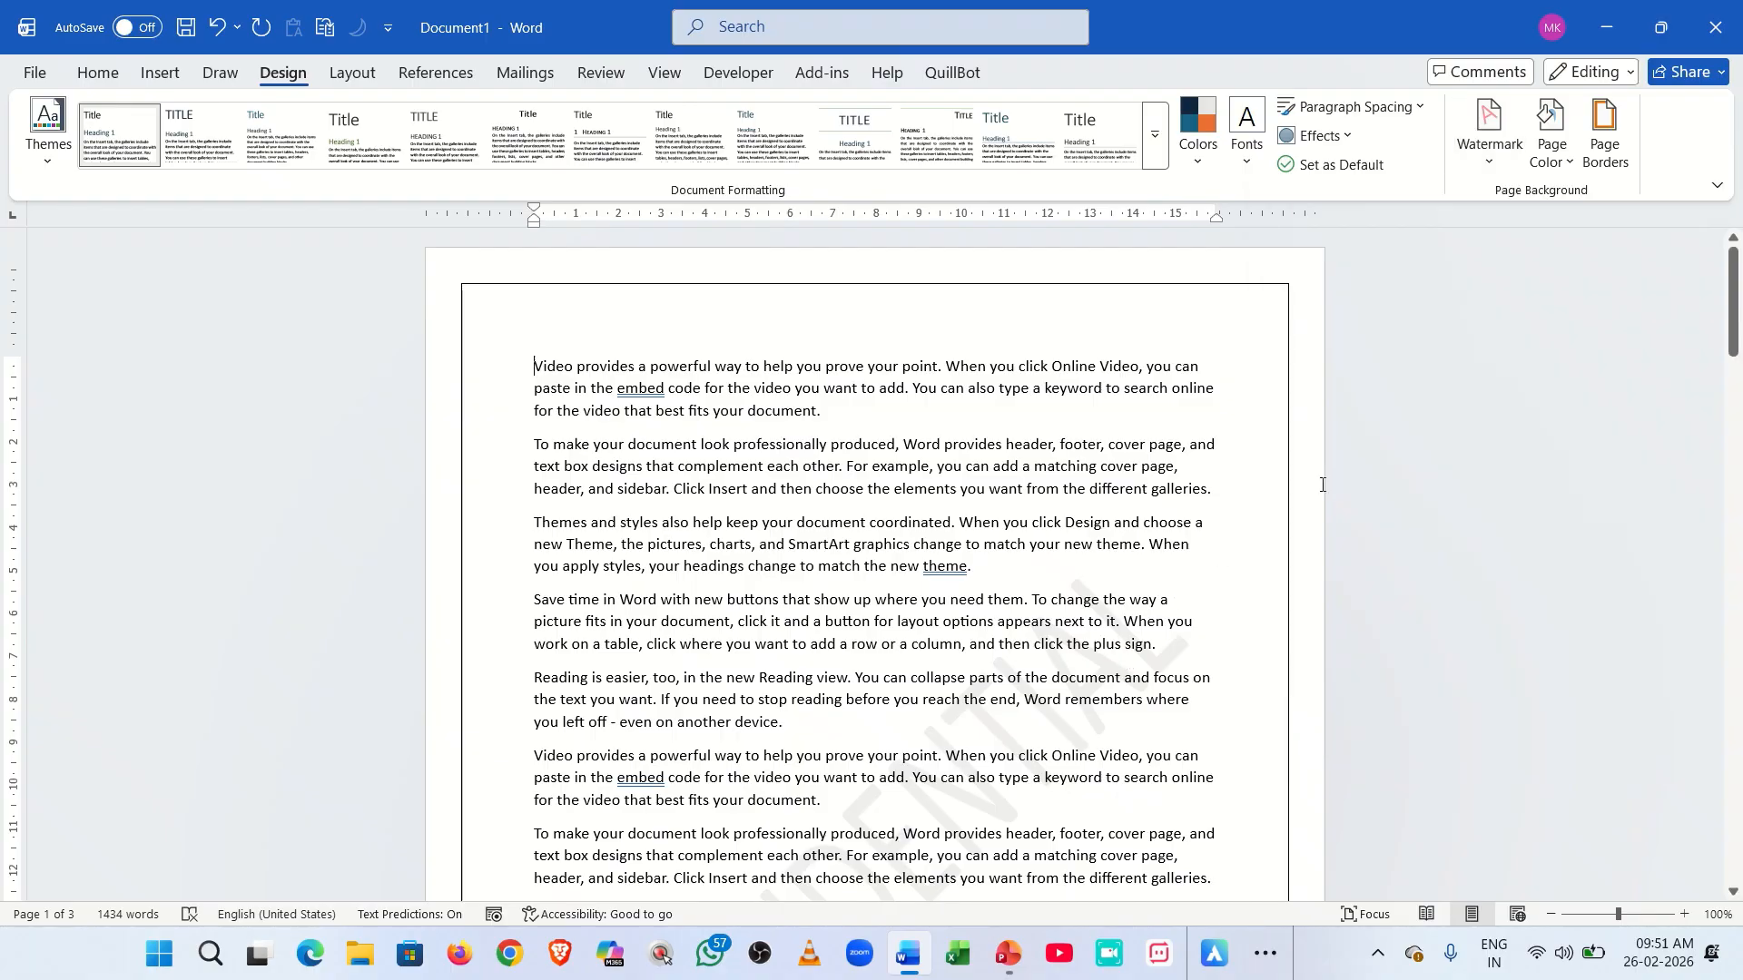
left_click(1472, 155)
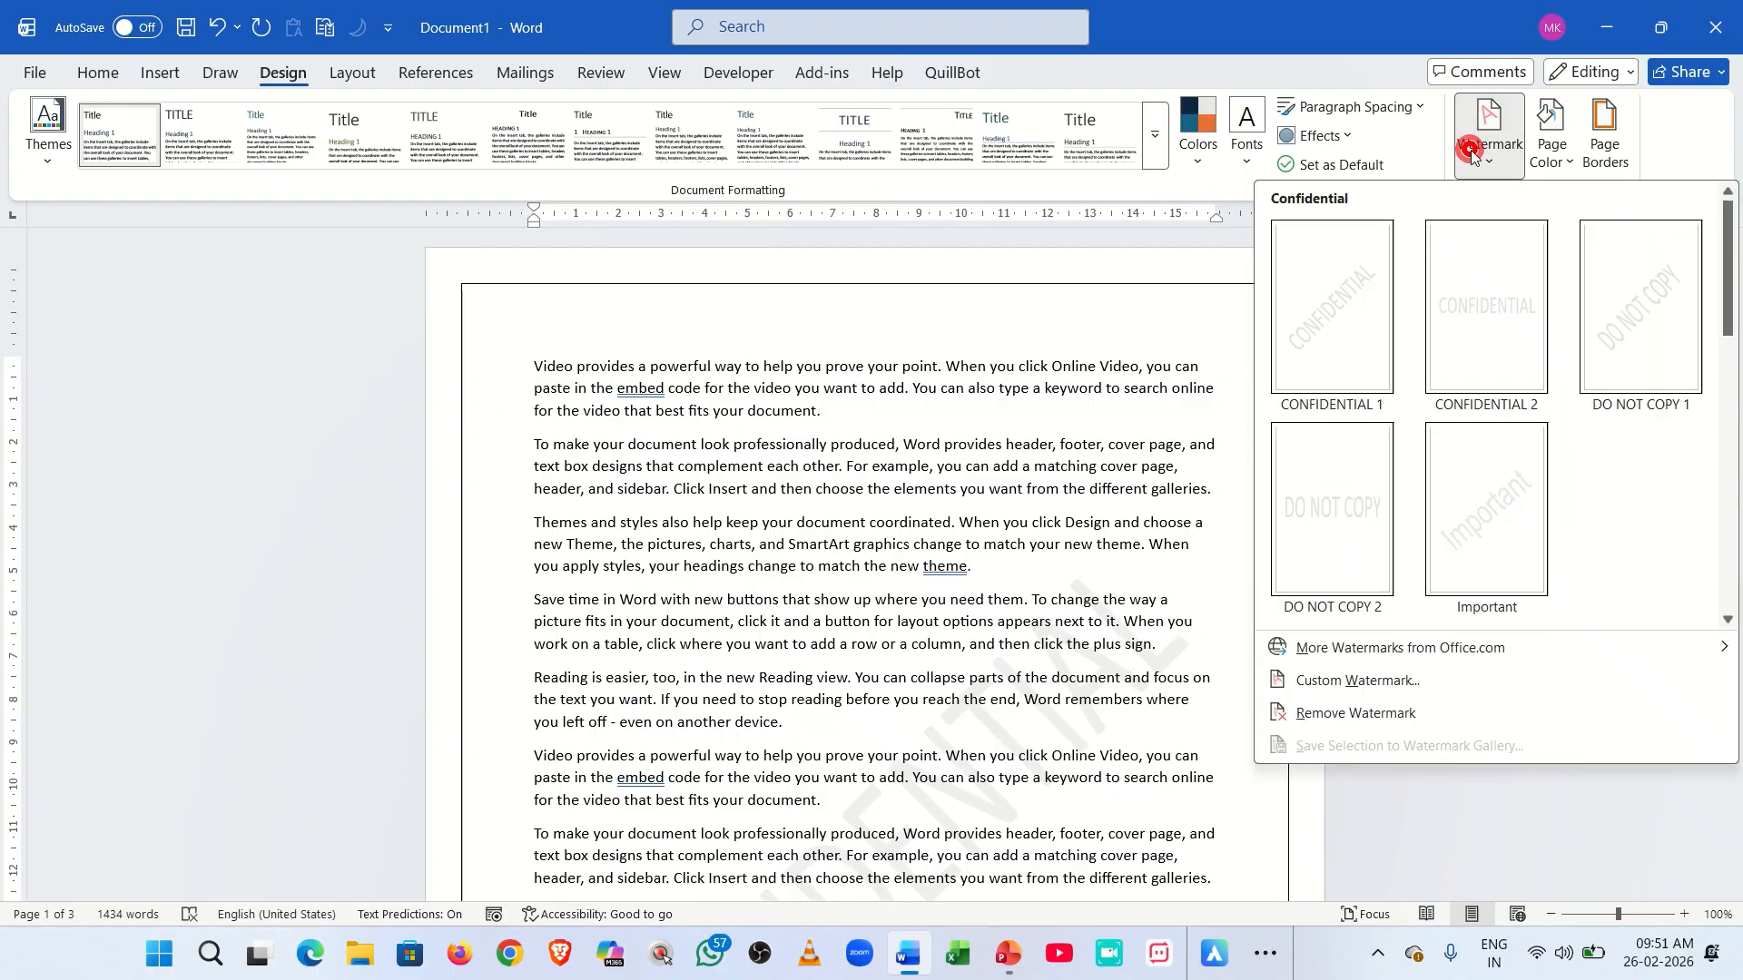
left_click(971, 414)
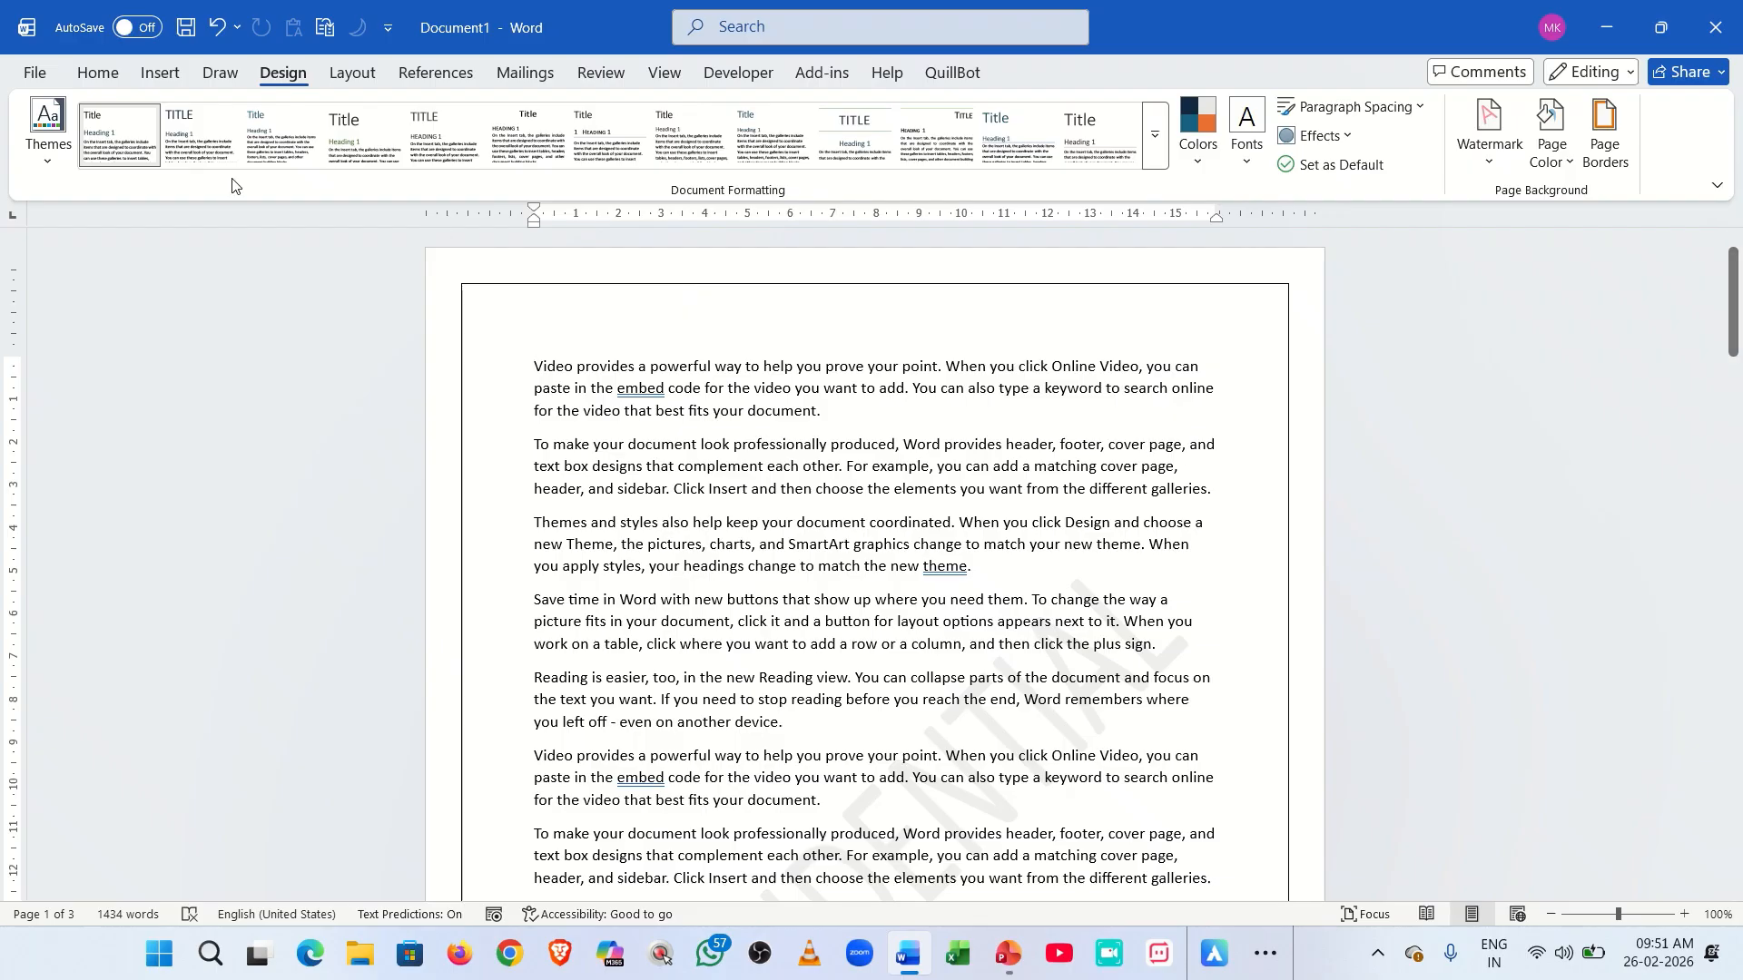
Show the document's paragraph and space formatting marks and hide them again.
left_click(94, 72)
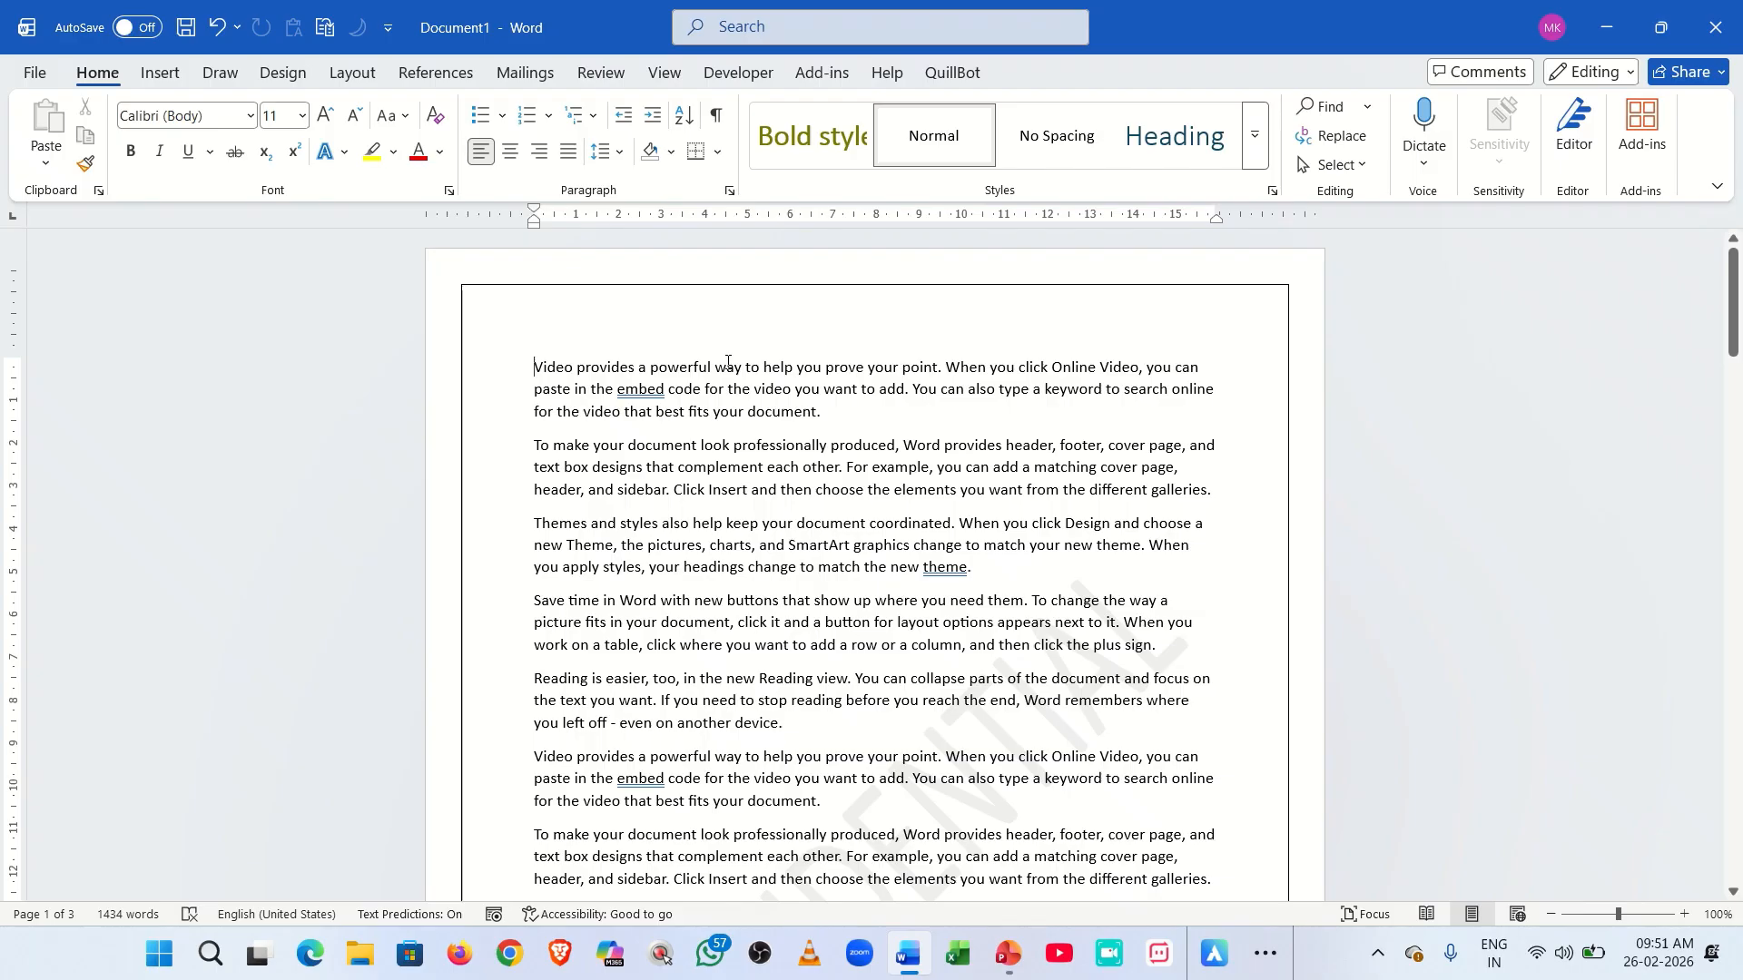
key("ctrl+shift+8")
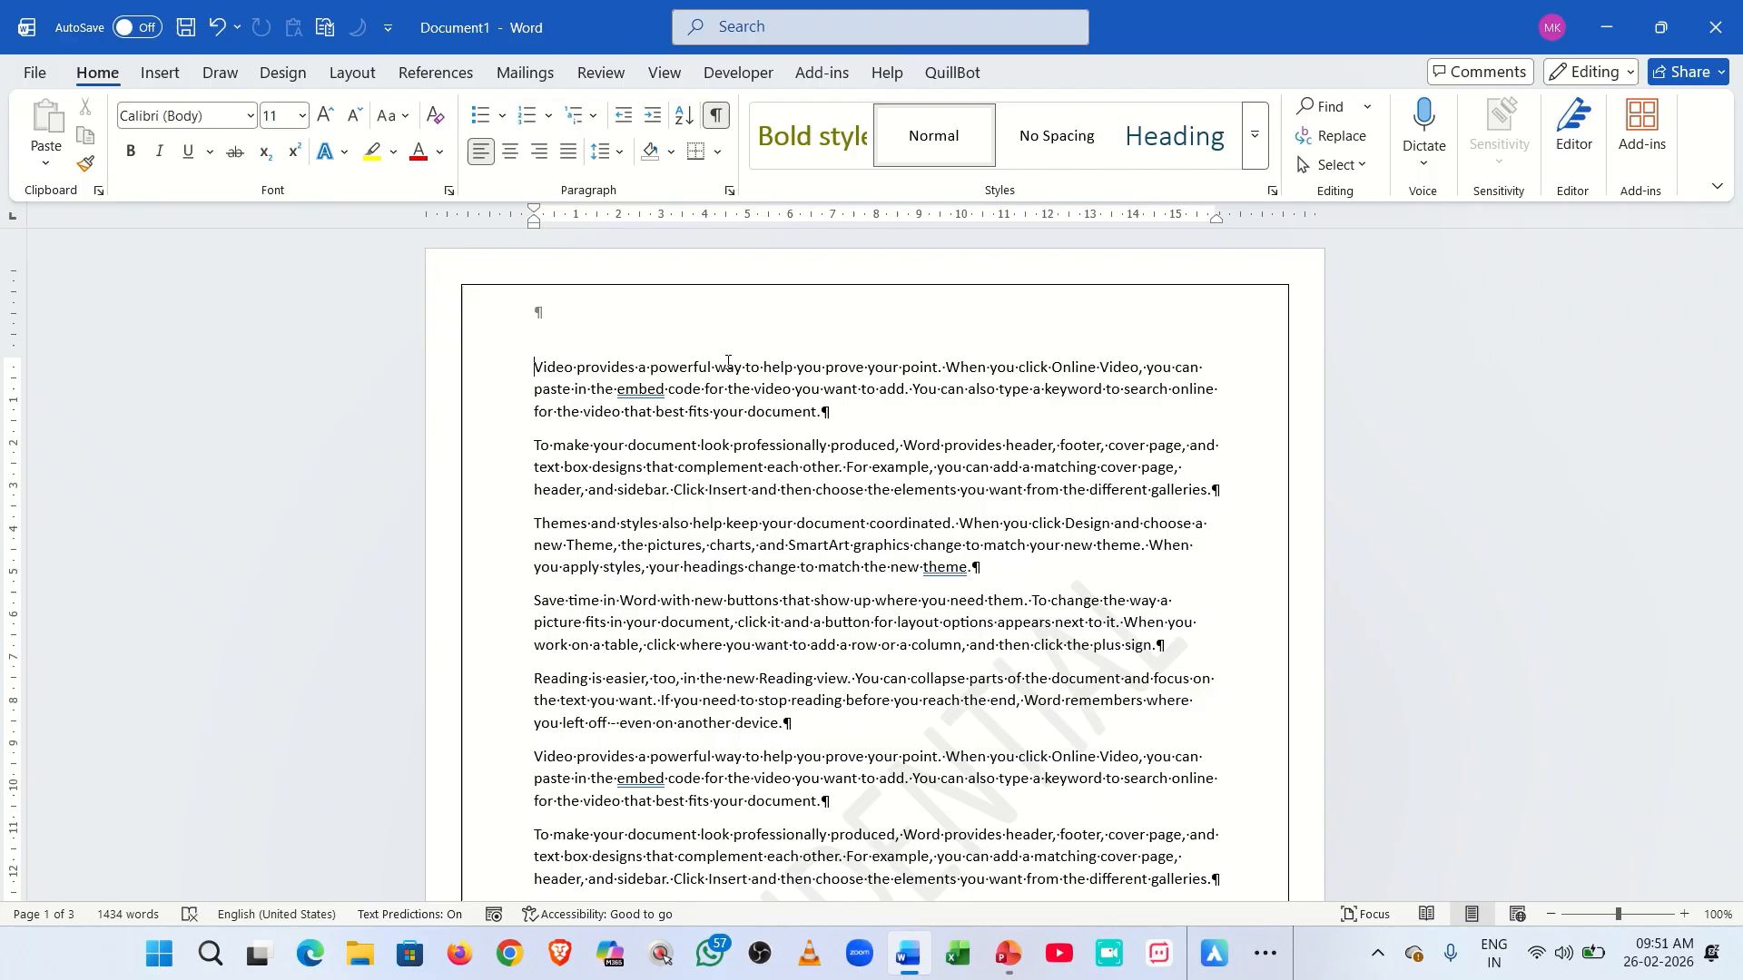
key("ctrl+shift+8")
Indent the first paragraph with three tabs from its beginning and turn on the formatting marks.
key("Tab")
key("Tab")
key("Tab")
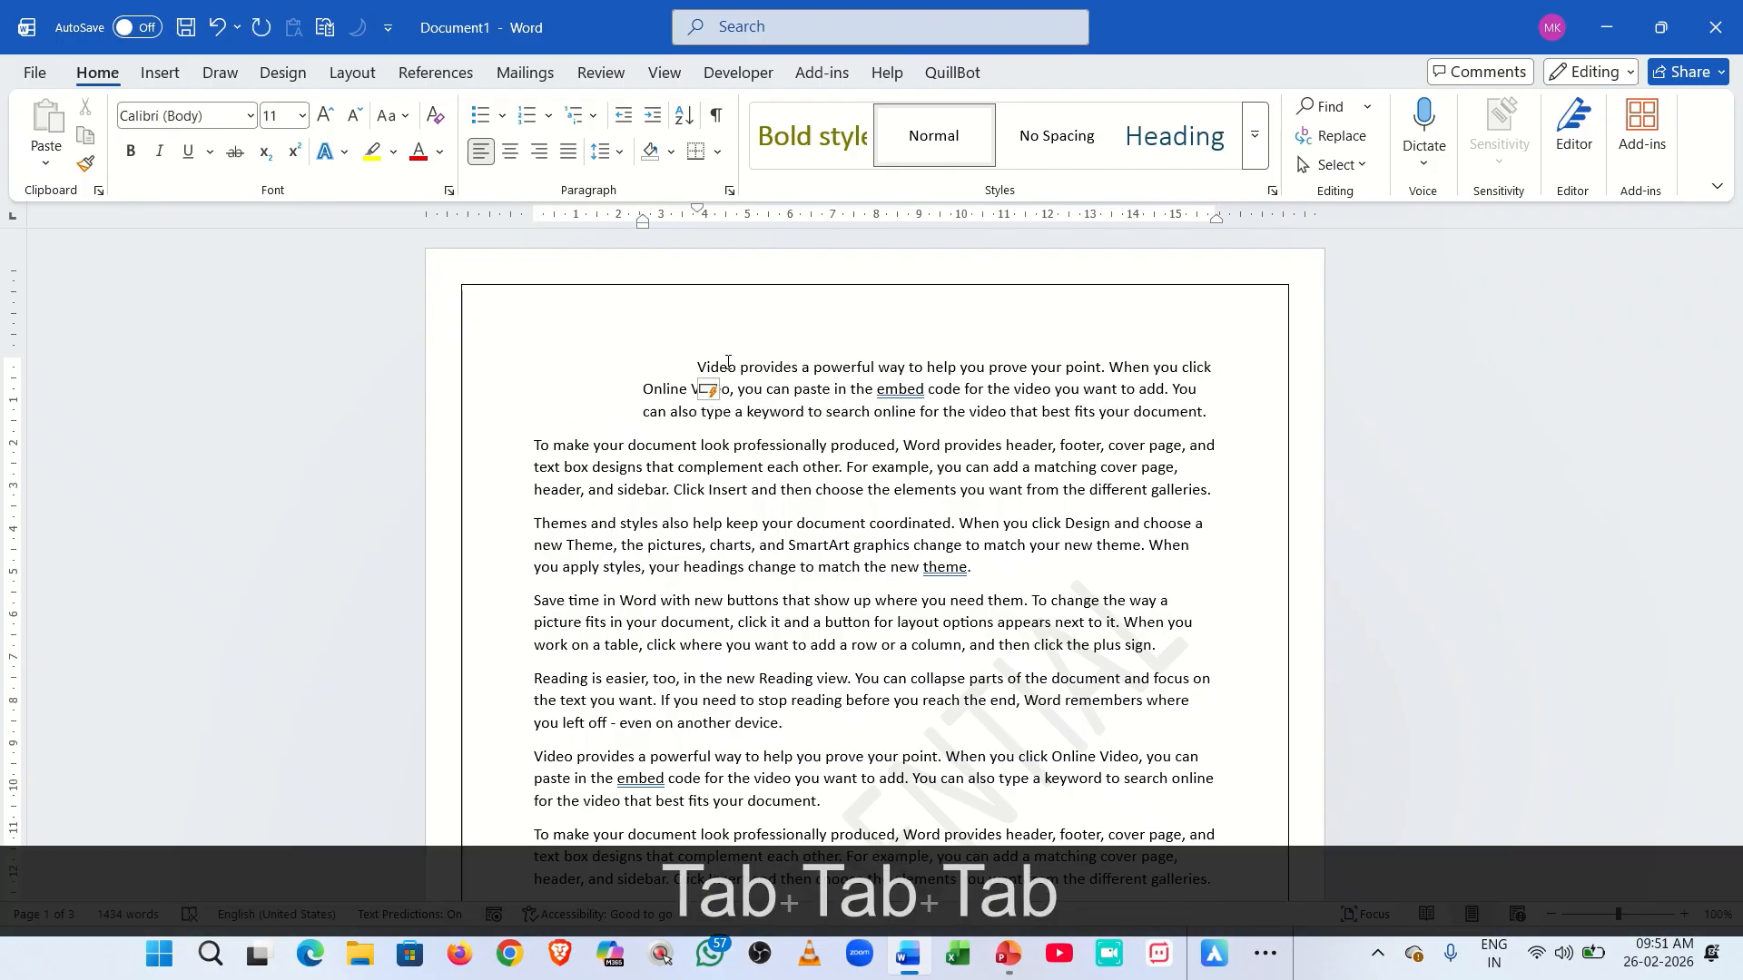
key("ctrl+shift+8")
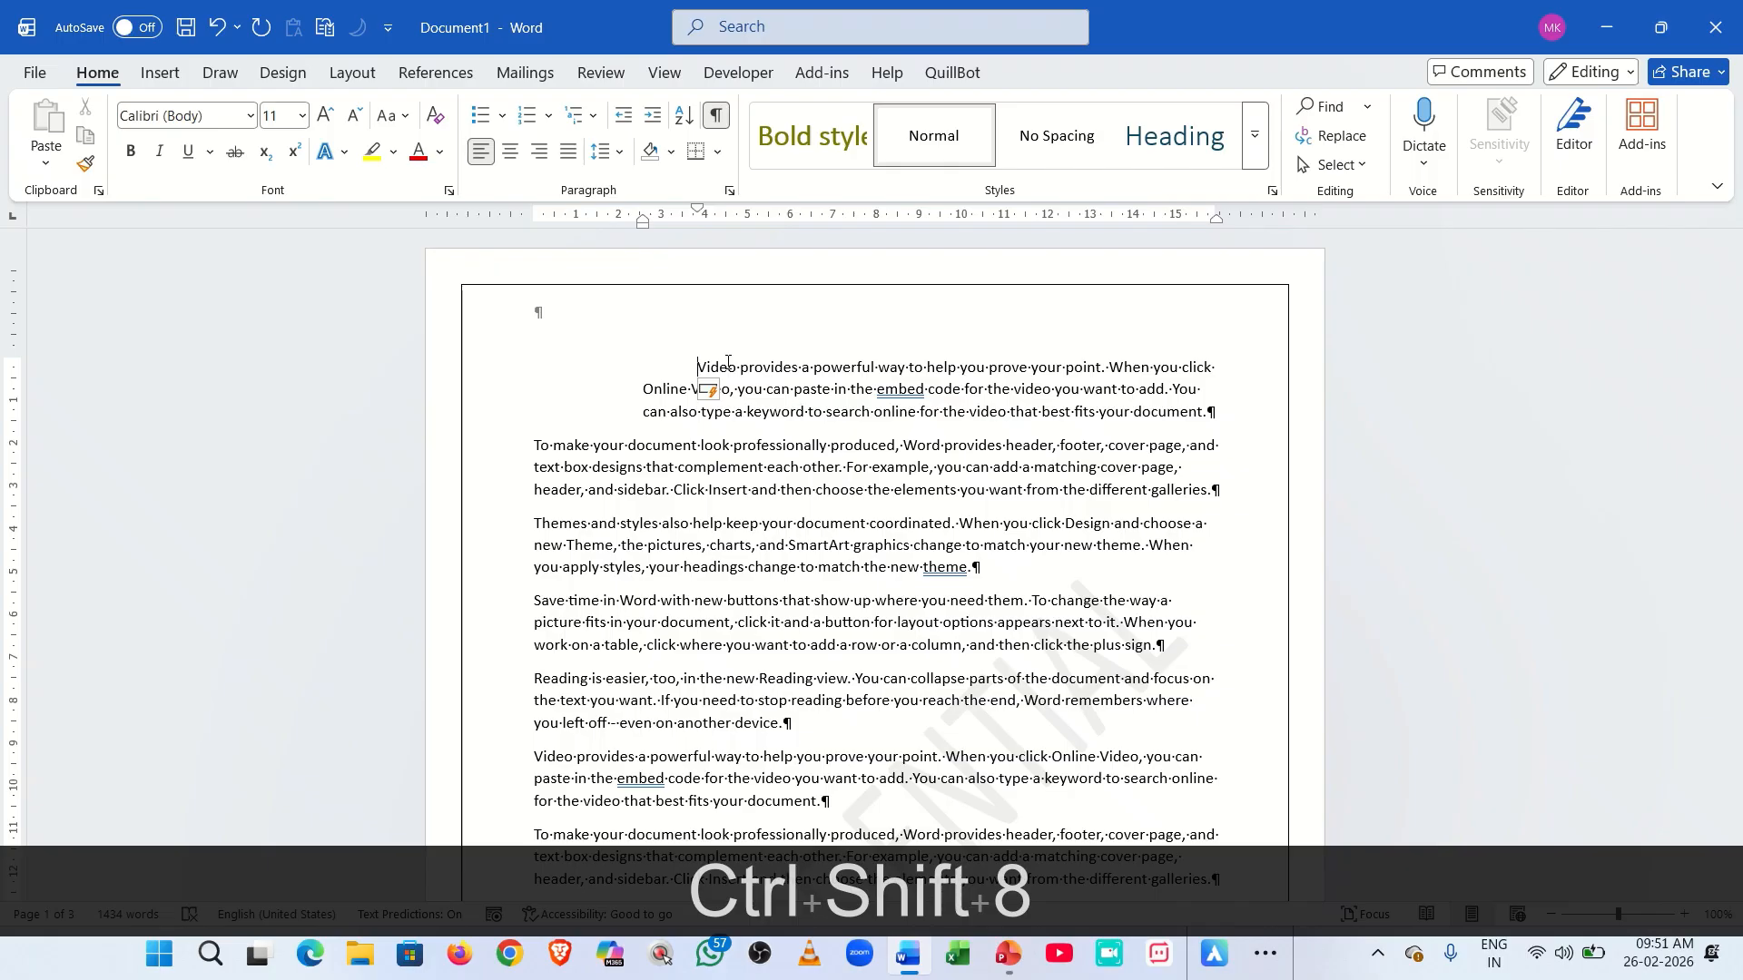
Indent the first paragraph further and remove all of its indentation so it starts at the margin.
key("Tab")
key("Tab")
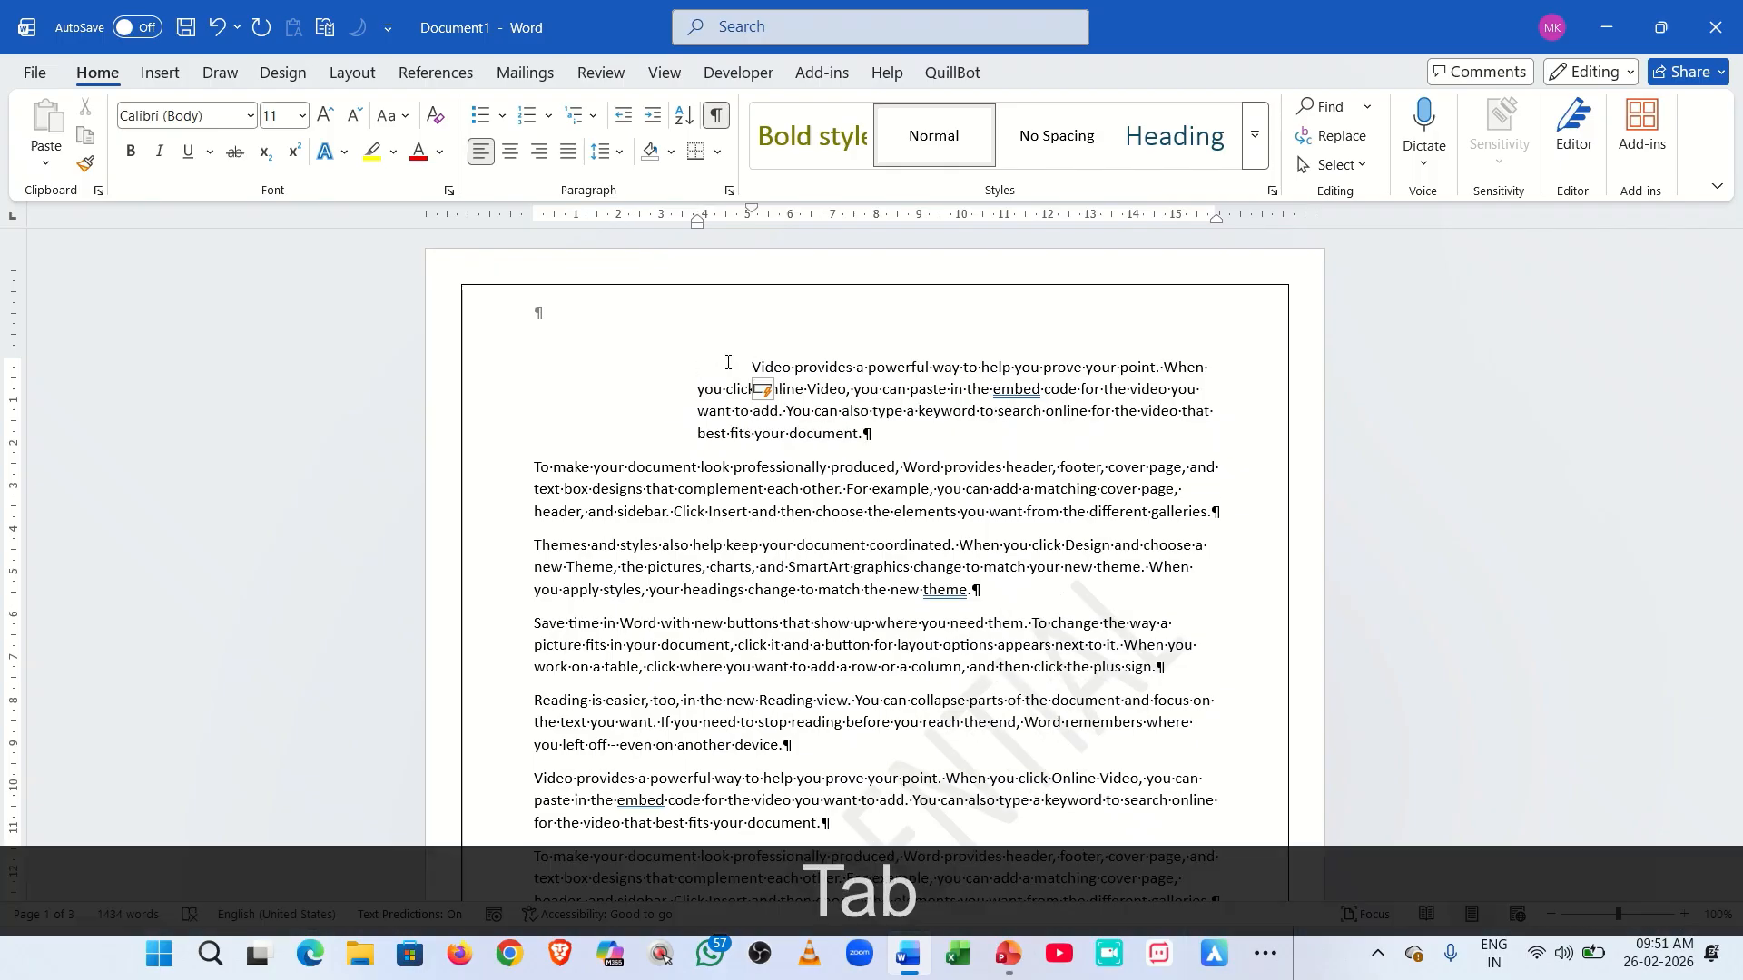
key("BackSpace")
key("BackSpace")
key("BackSpace")
key("BackSpace")
key("BackSpace")
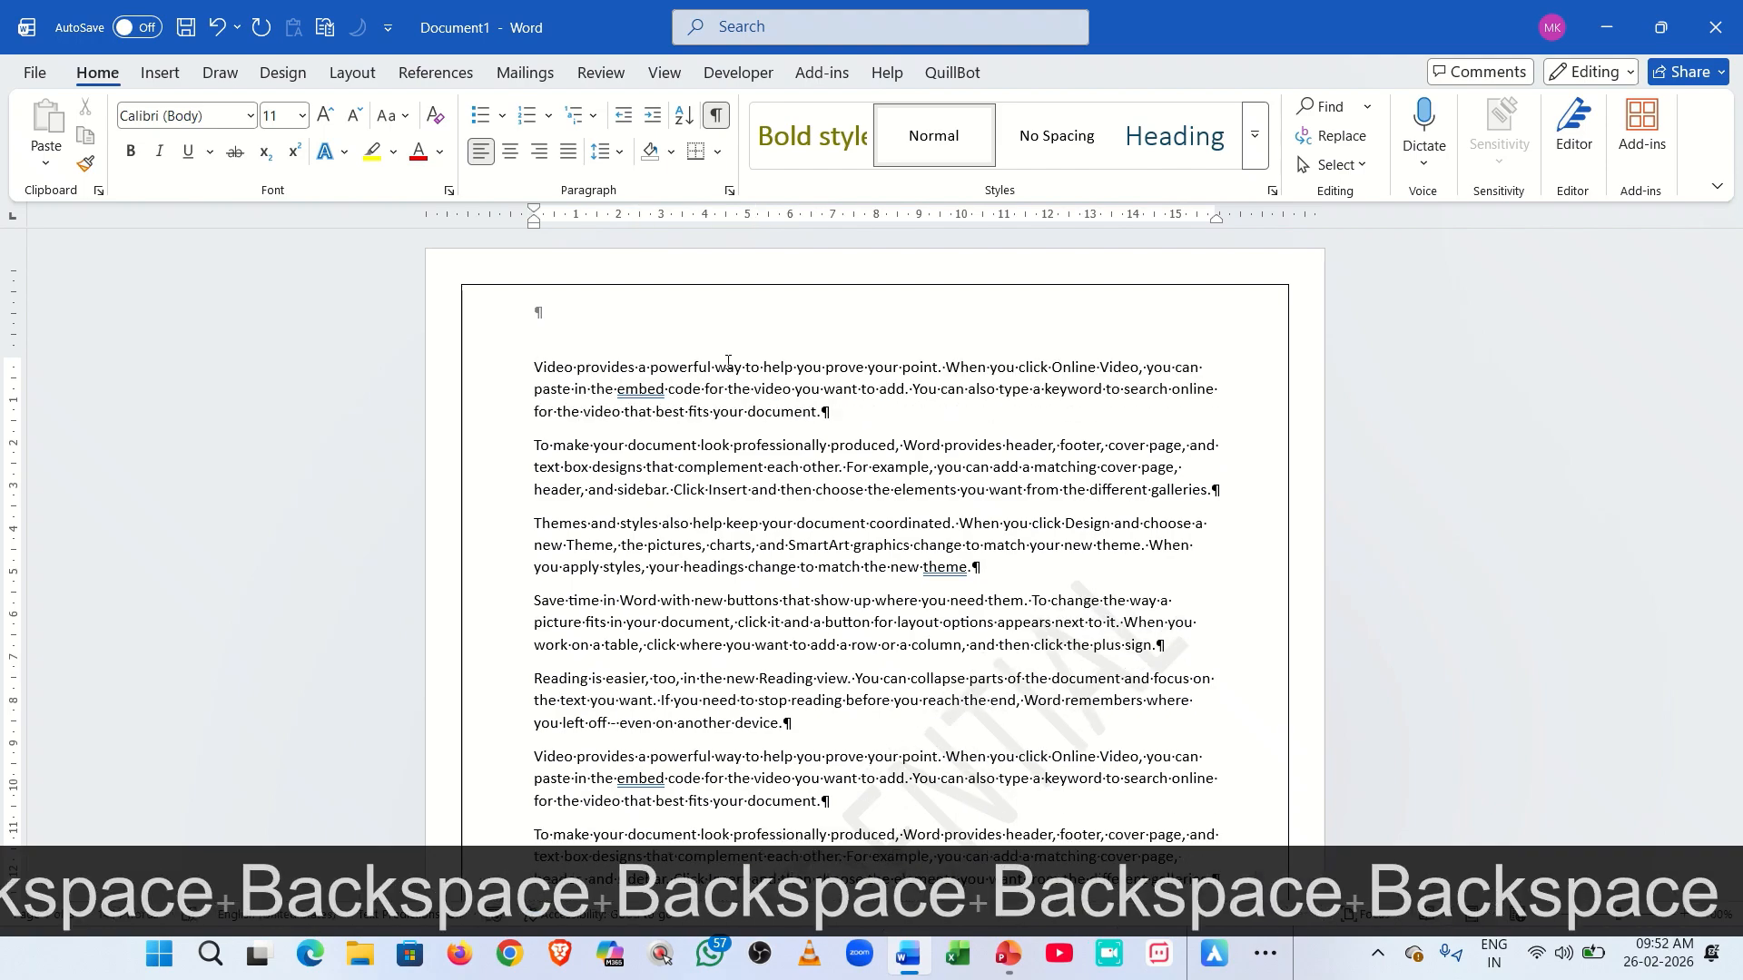
Add three tabs and a run of spaces at the end of the first paragraph, and insert a page break there.
left_click(844, 419)
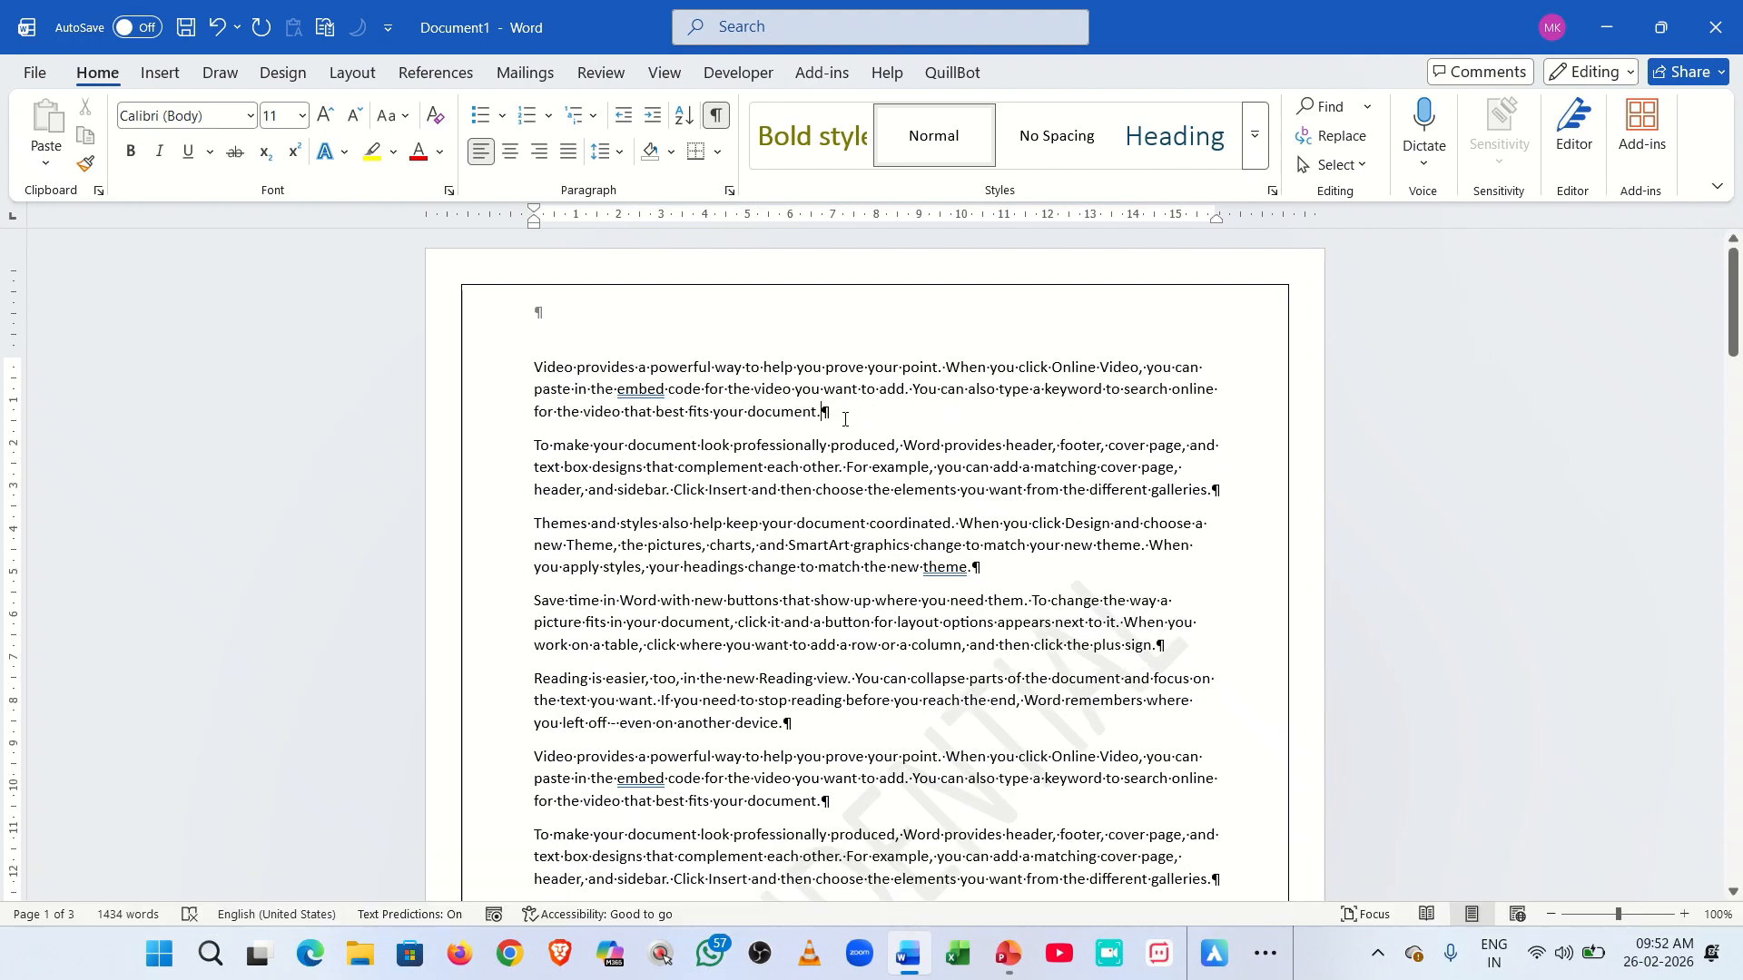
key("Tab")
key("Tab")
key("Tab")
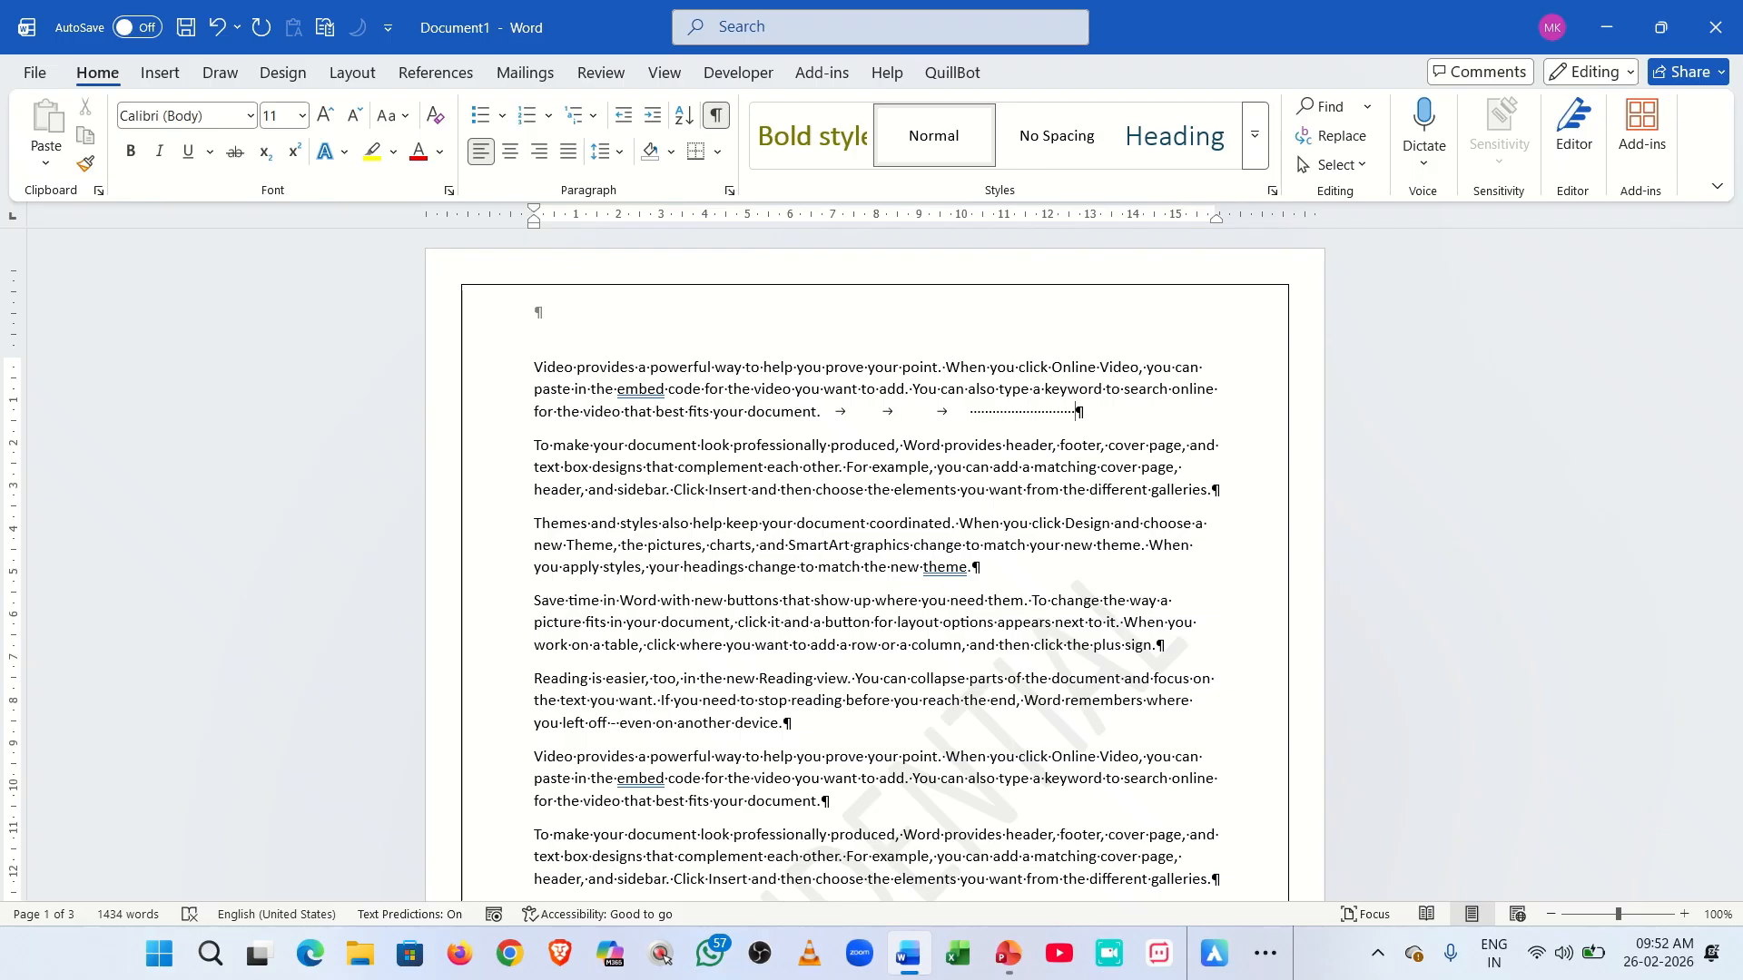
key("ctrl+Return")
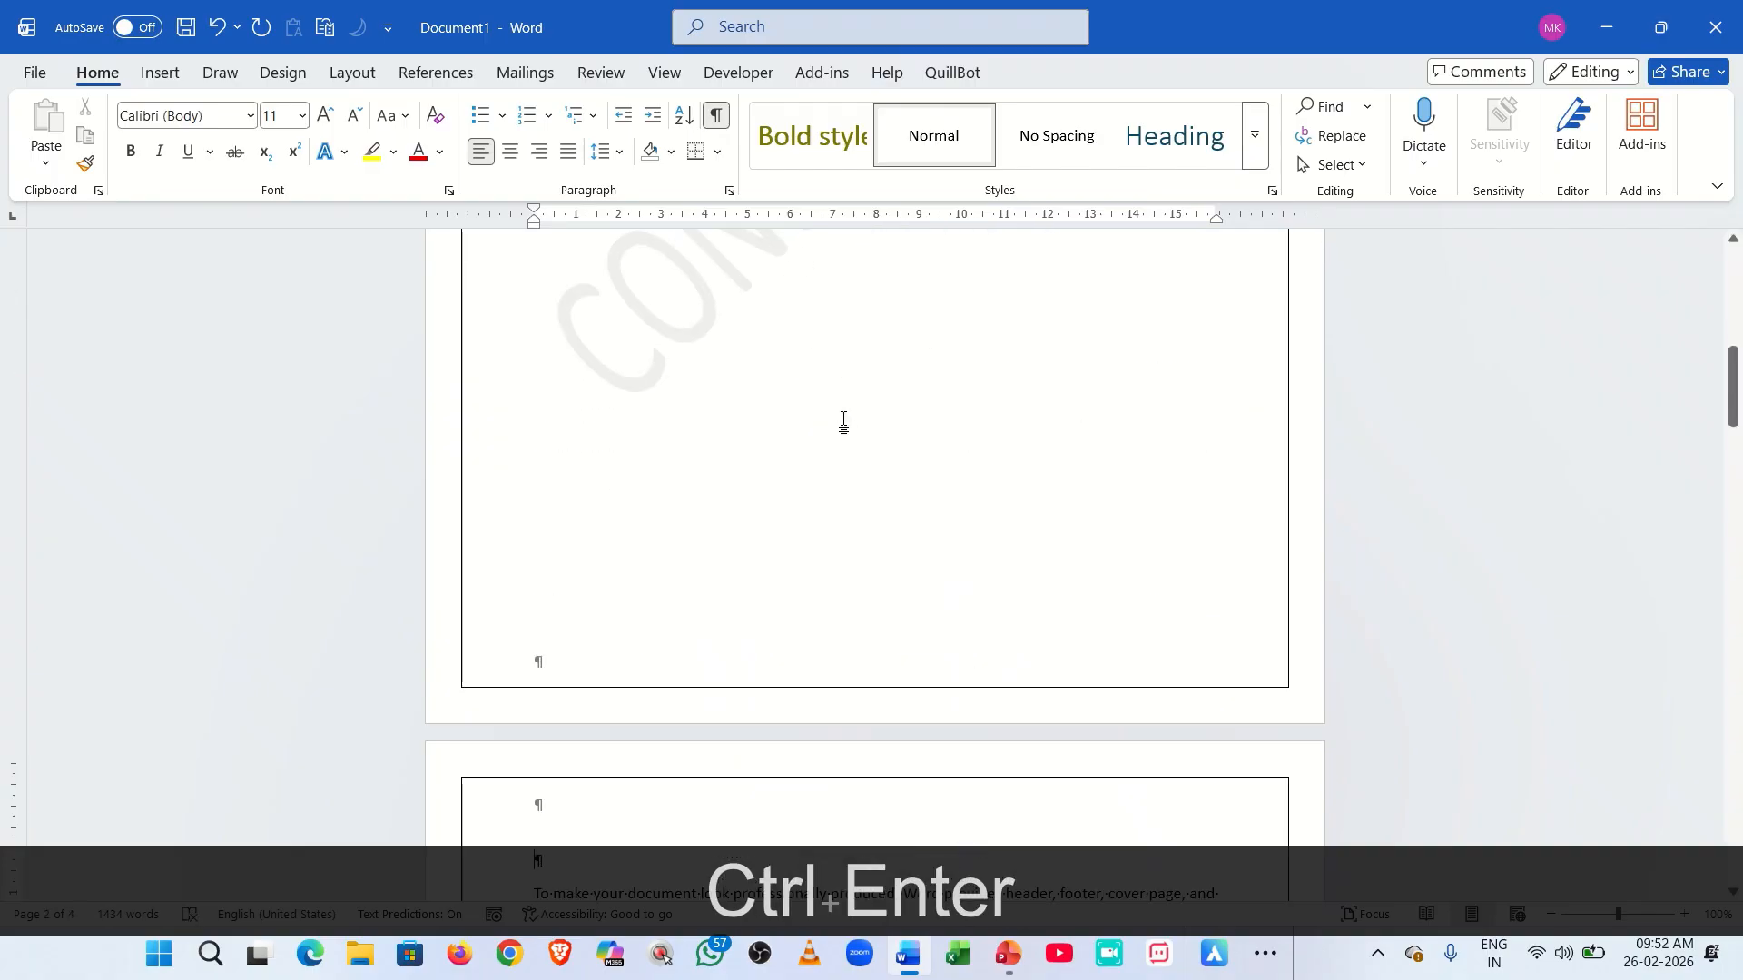
Remove the page break after the first paragraph together with the empty paragraphs that follow it.
key("ctrl+Home")
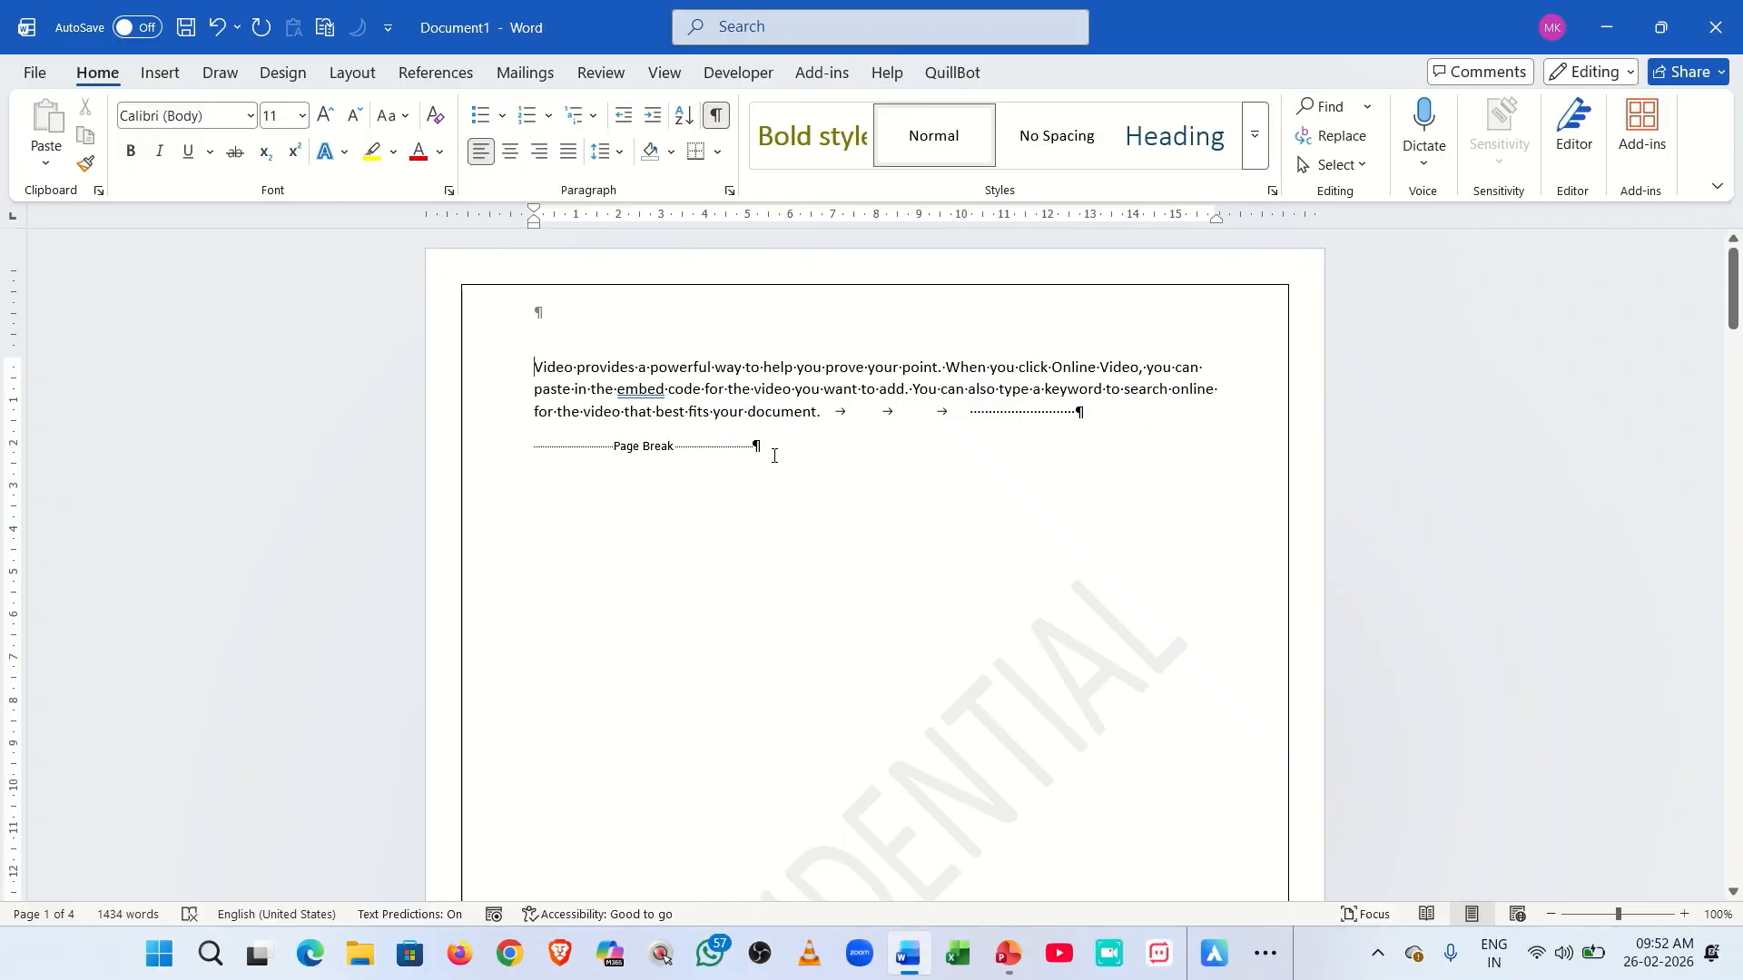
key("ctrl+shift+8")
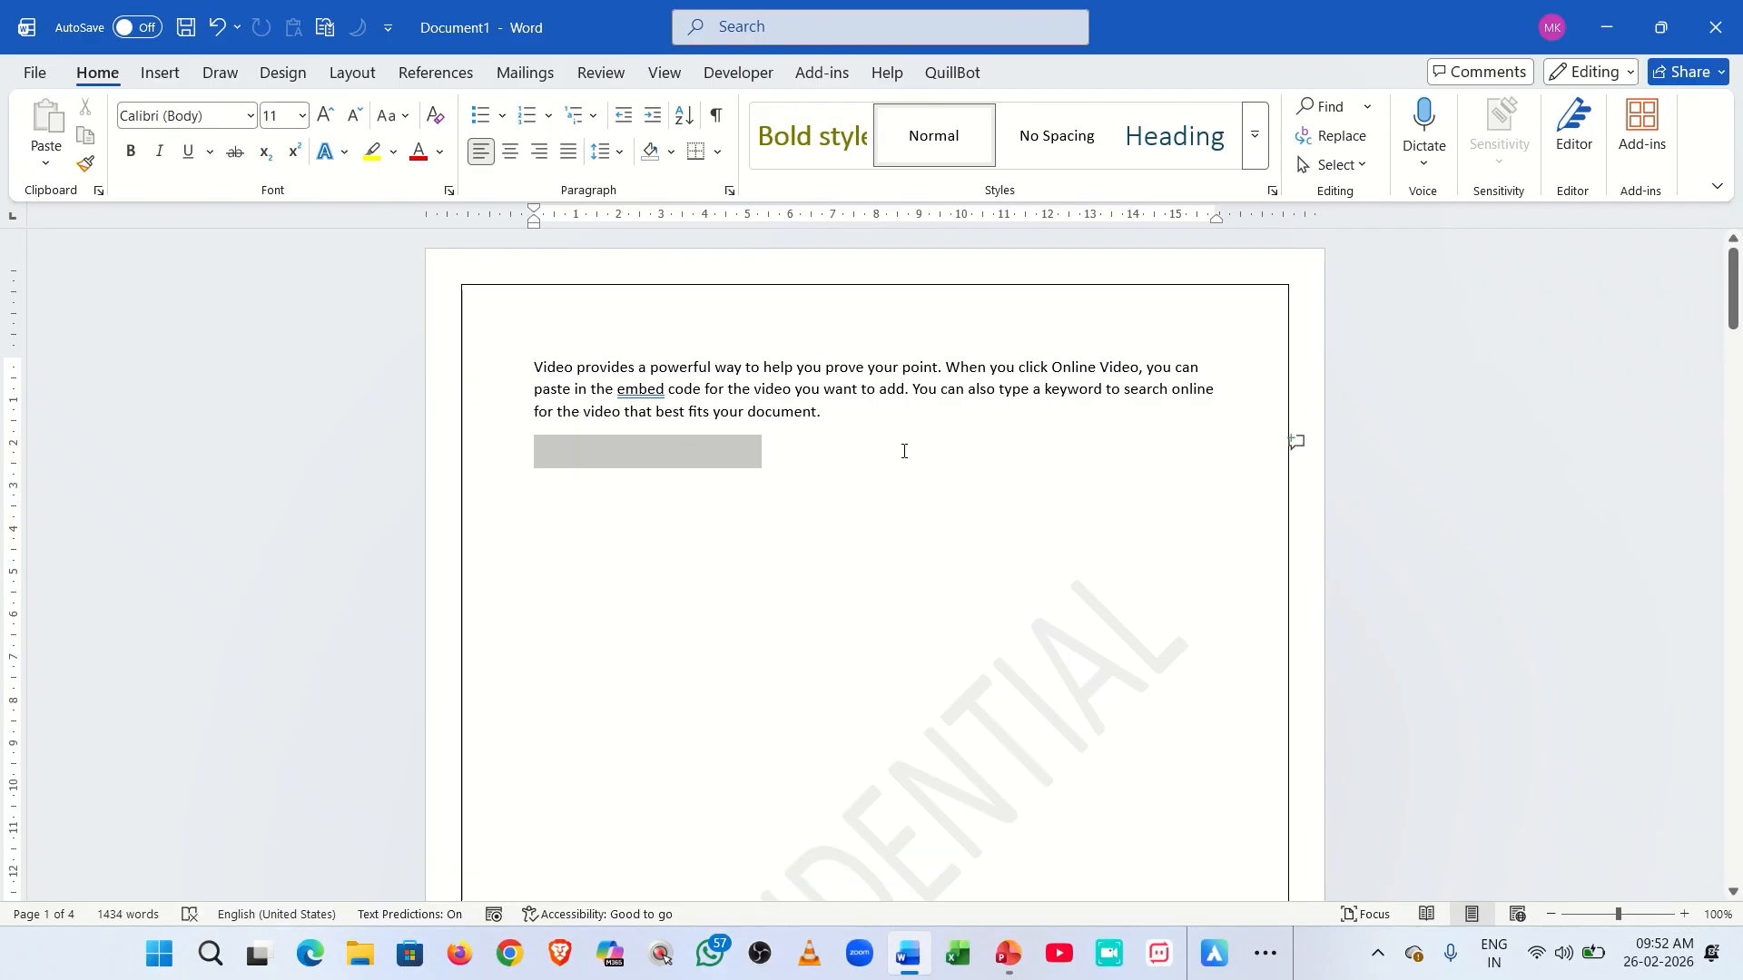
triple_click(903, 451)
key("Delete")
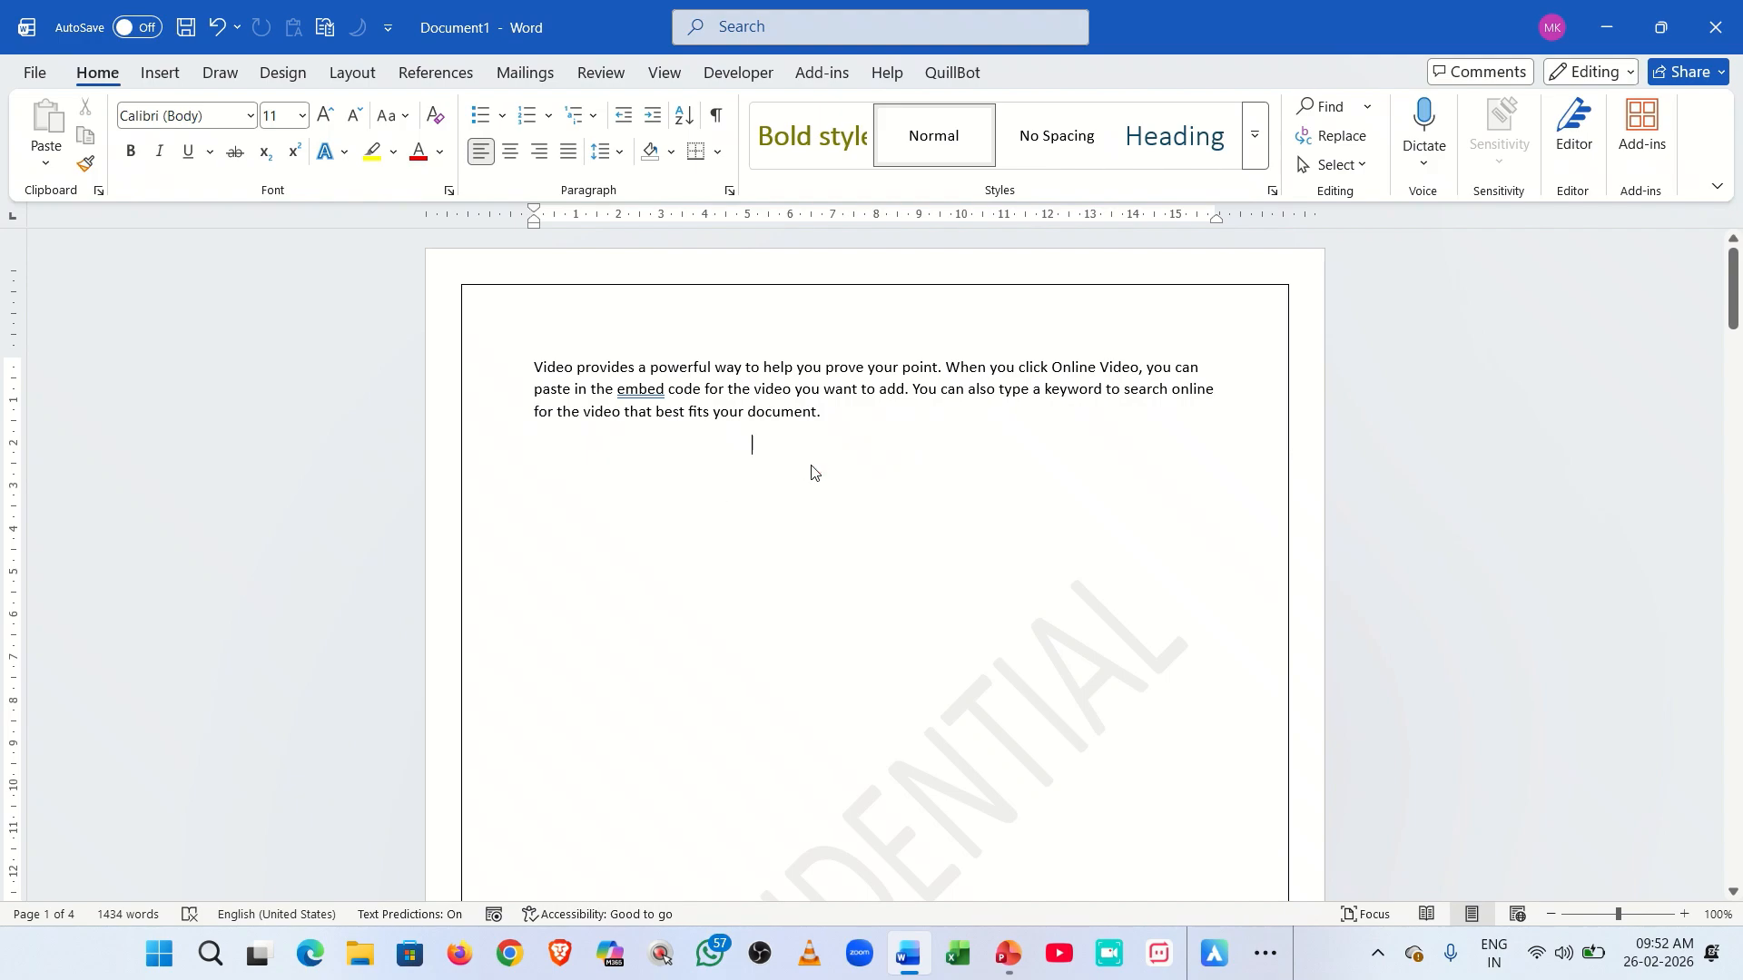
key("ctrl+shift+8")
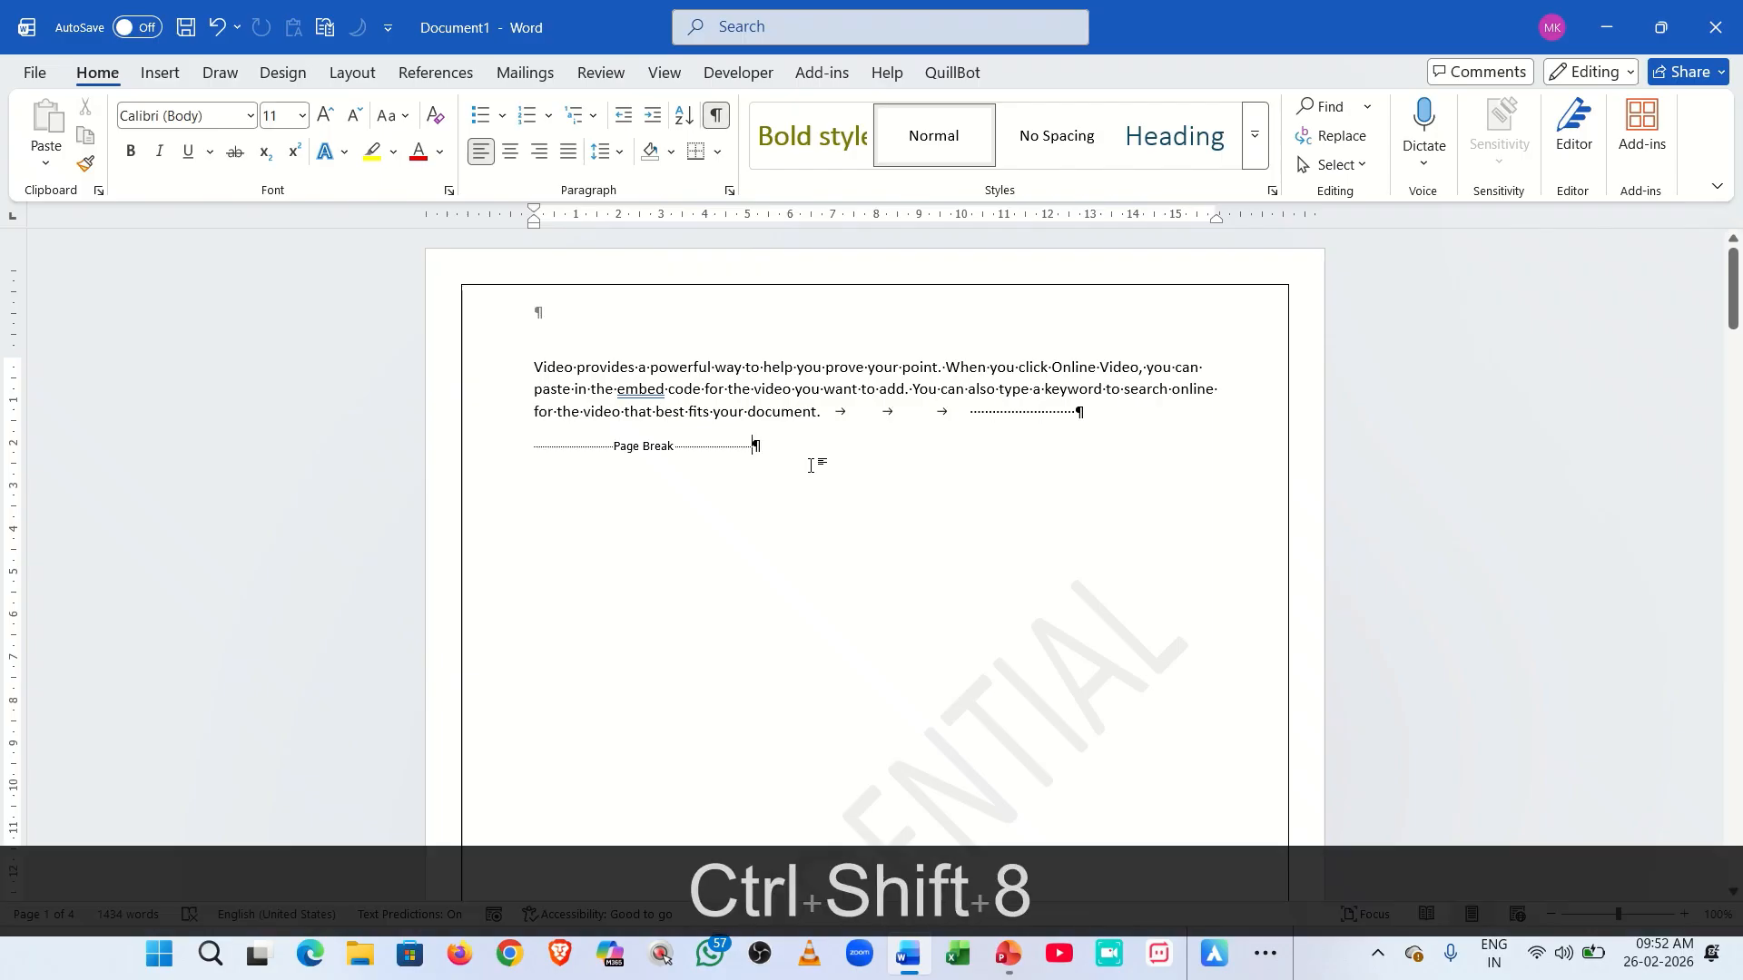
key("BackSpace")
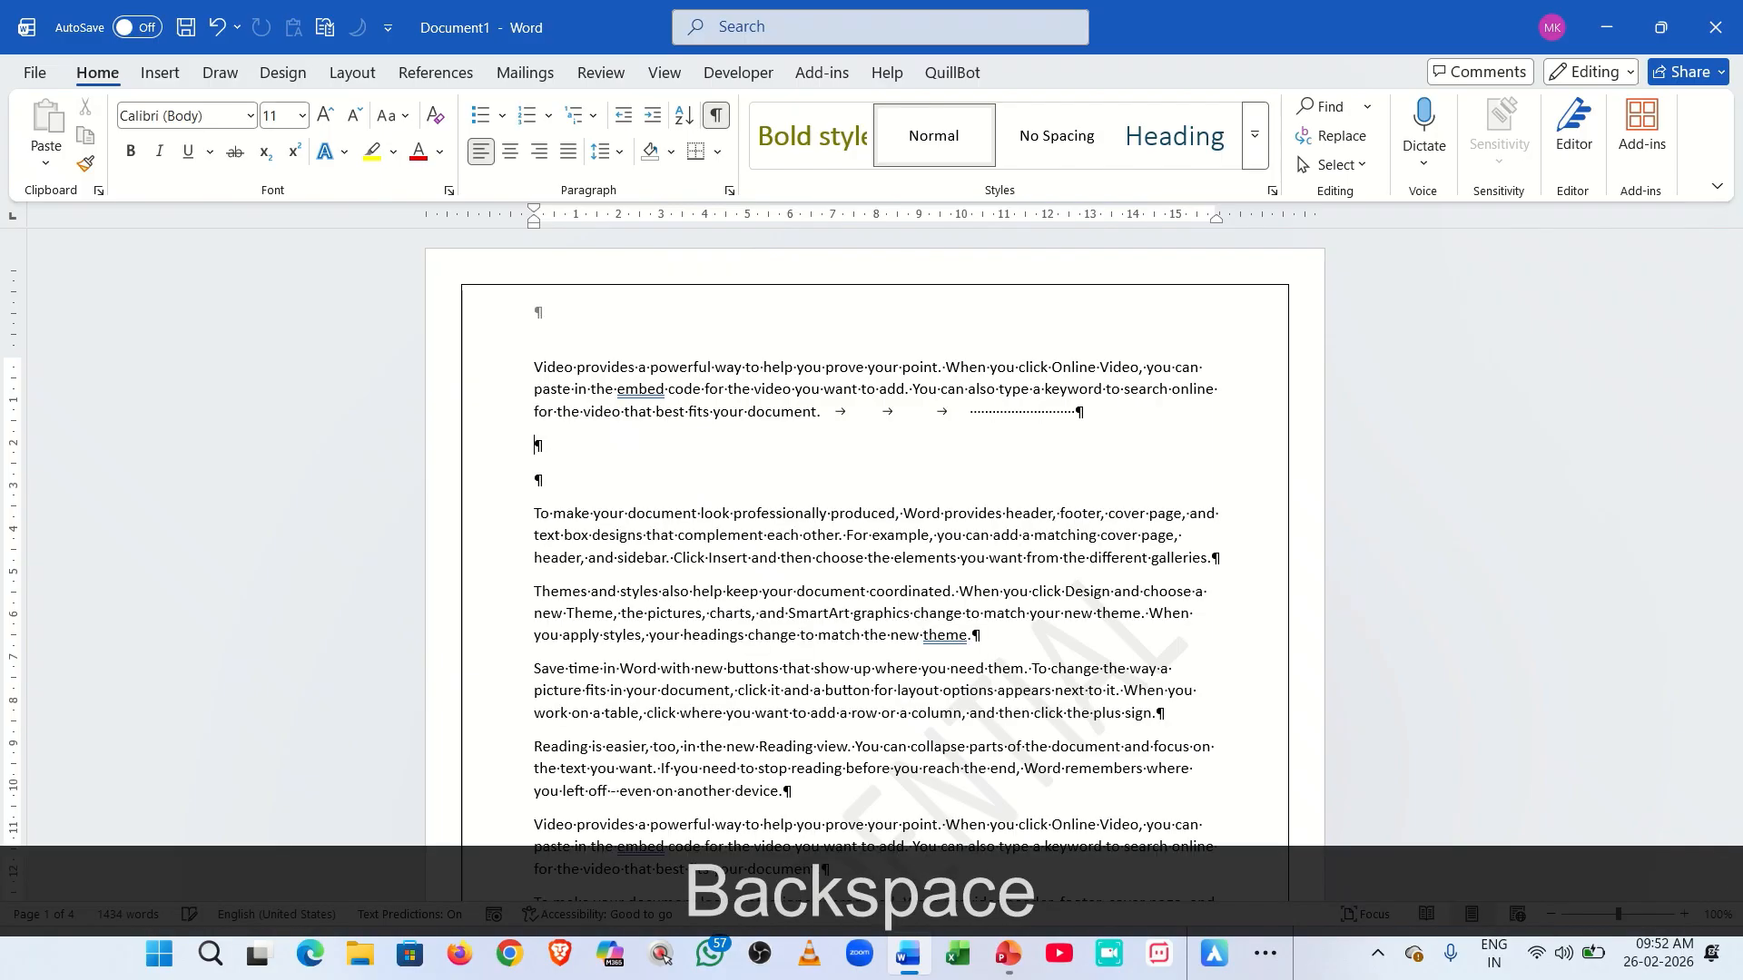
key("Delete")
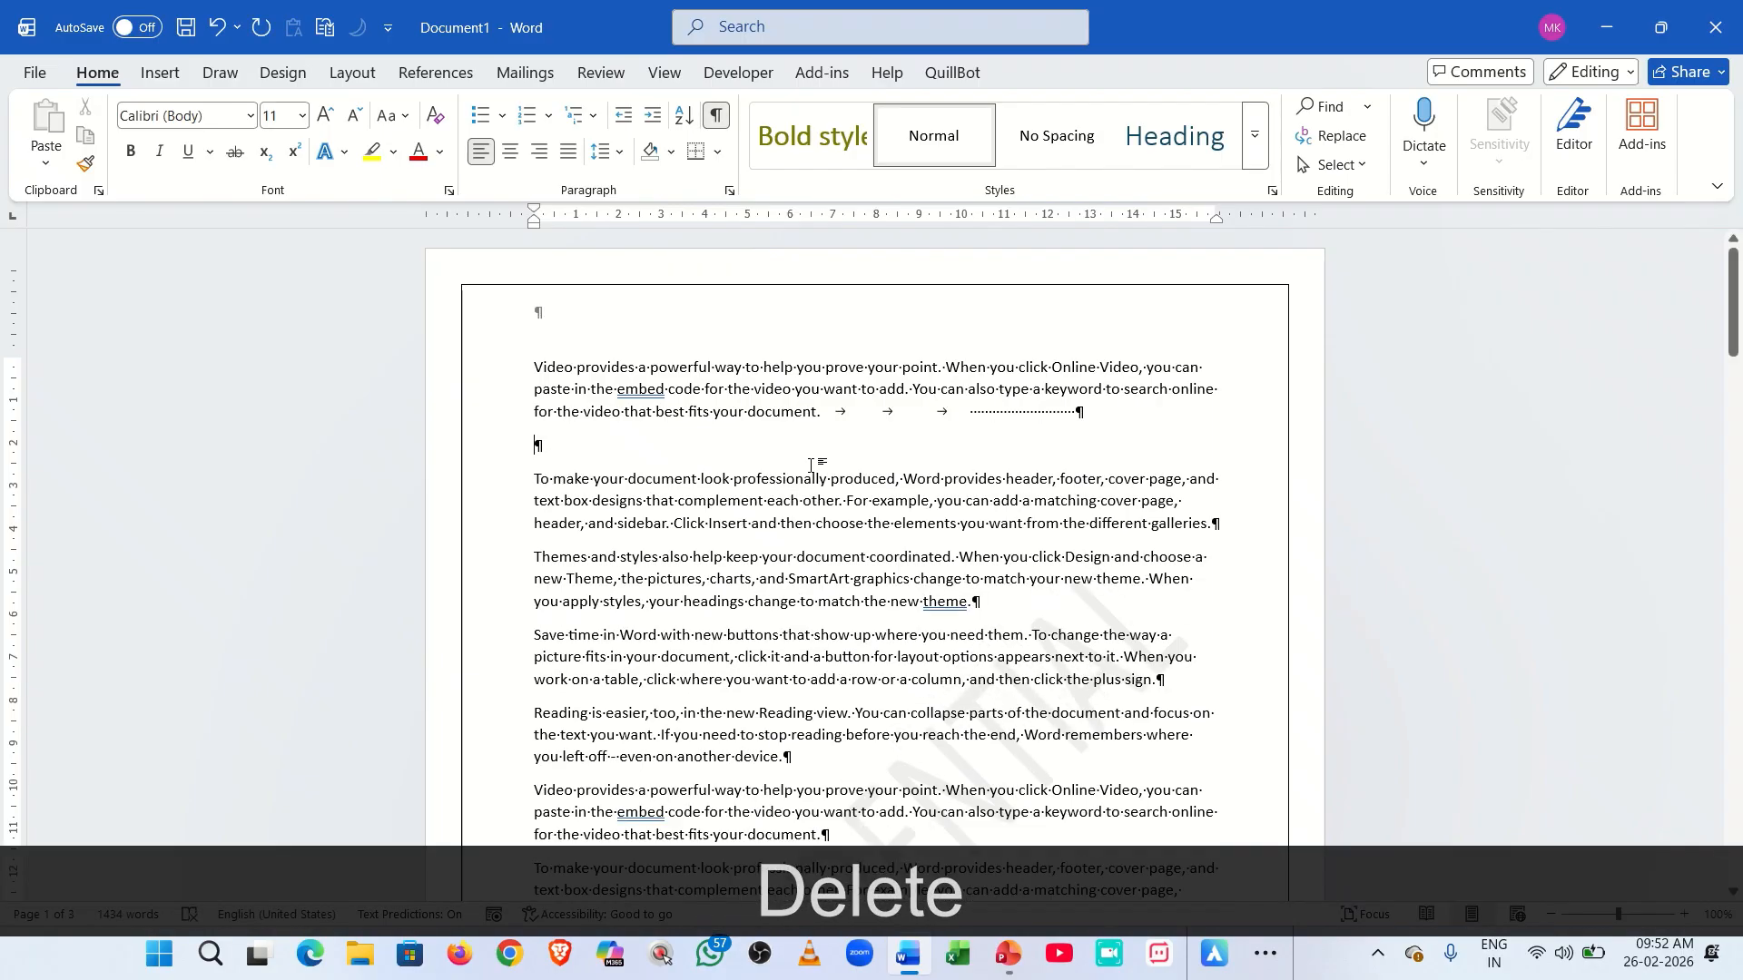
key("Delete")
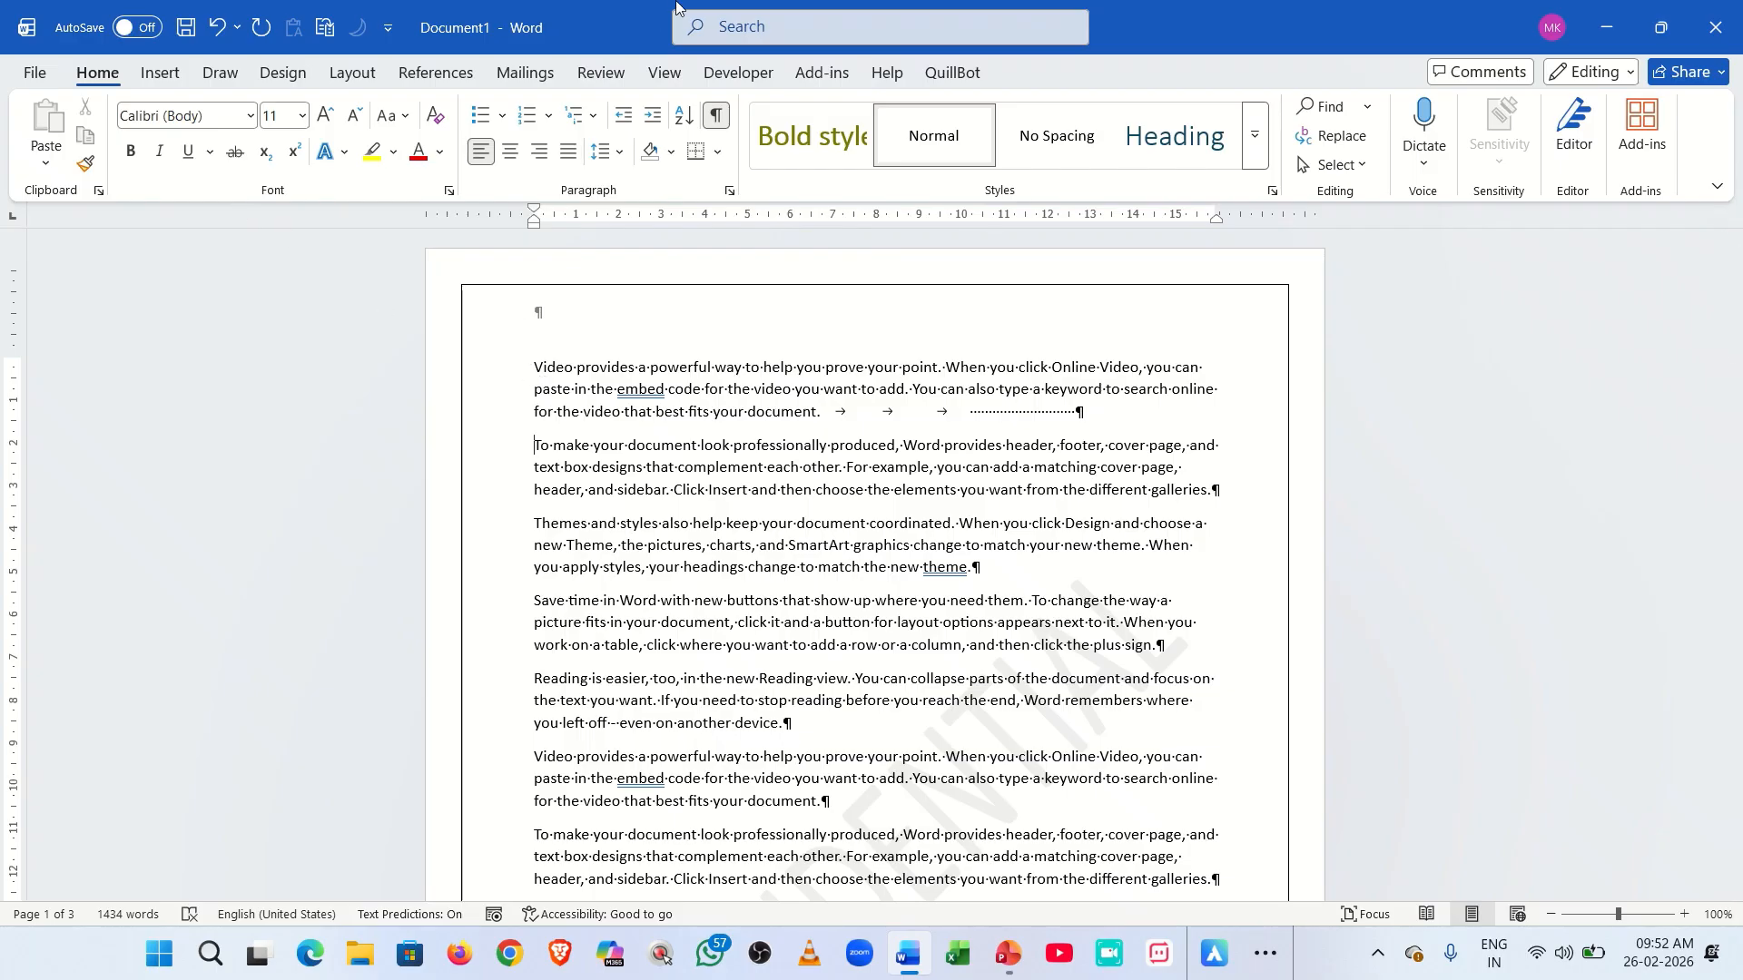
Insert two empty paragraphs above the first paragraph and hide the formatting marks.
mouse_move(788, 8)
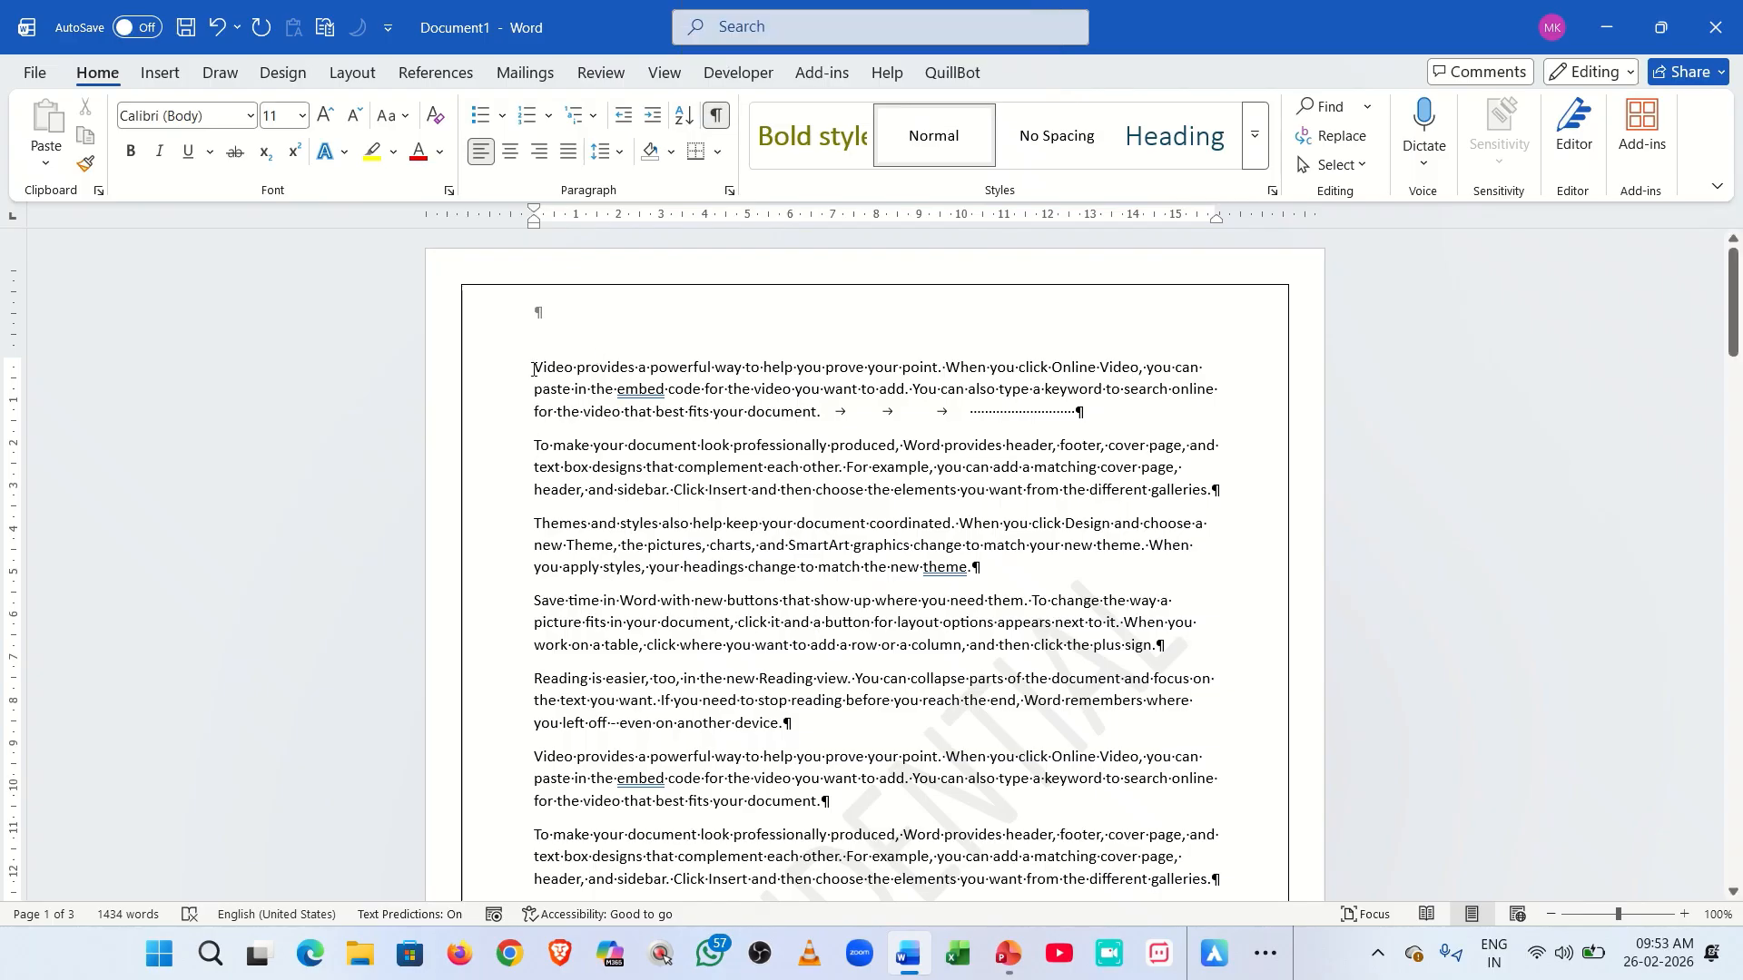
key("Return")
key("Return")
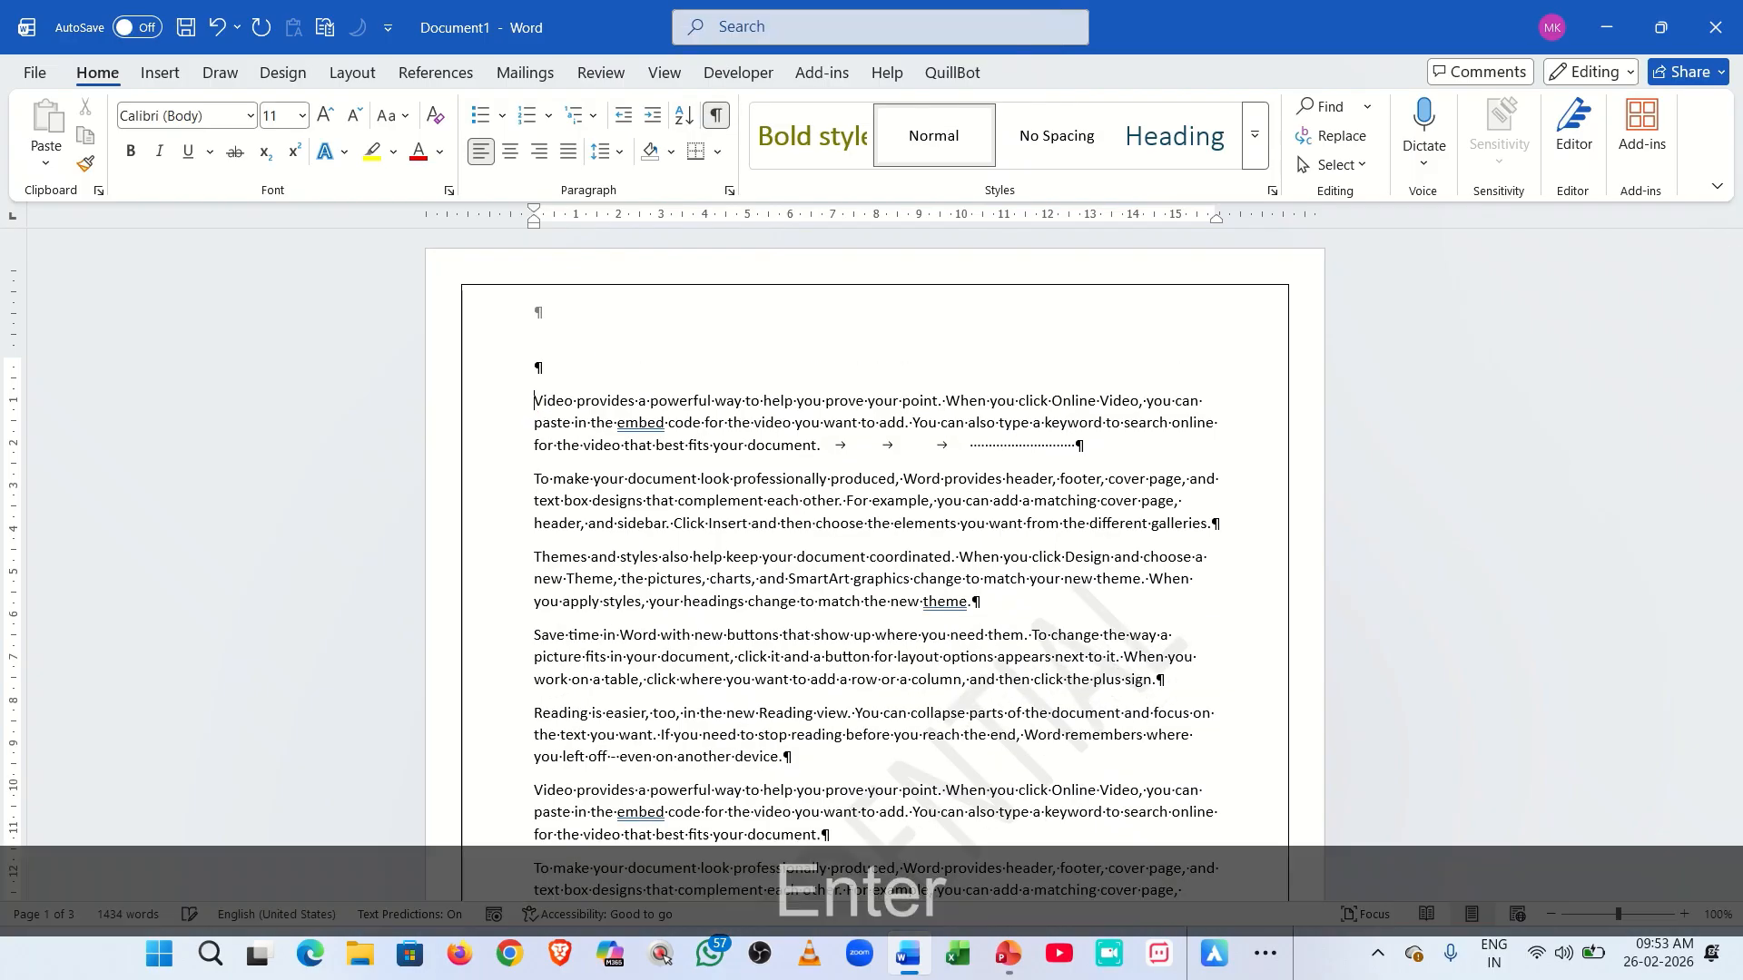
key("Up")
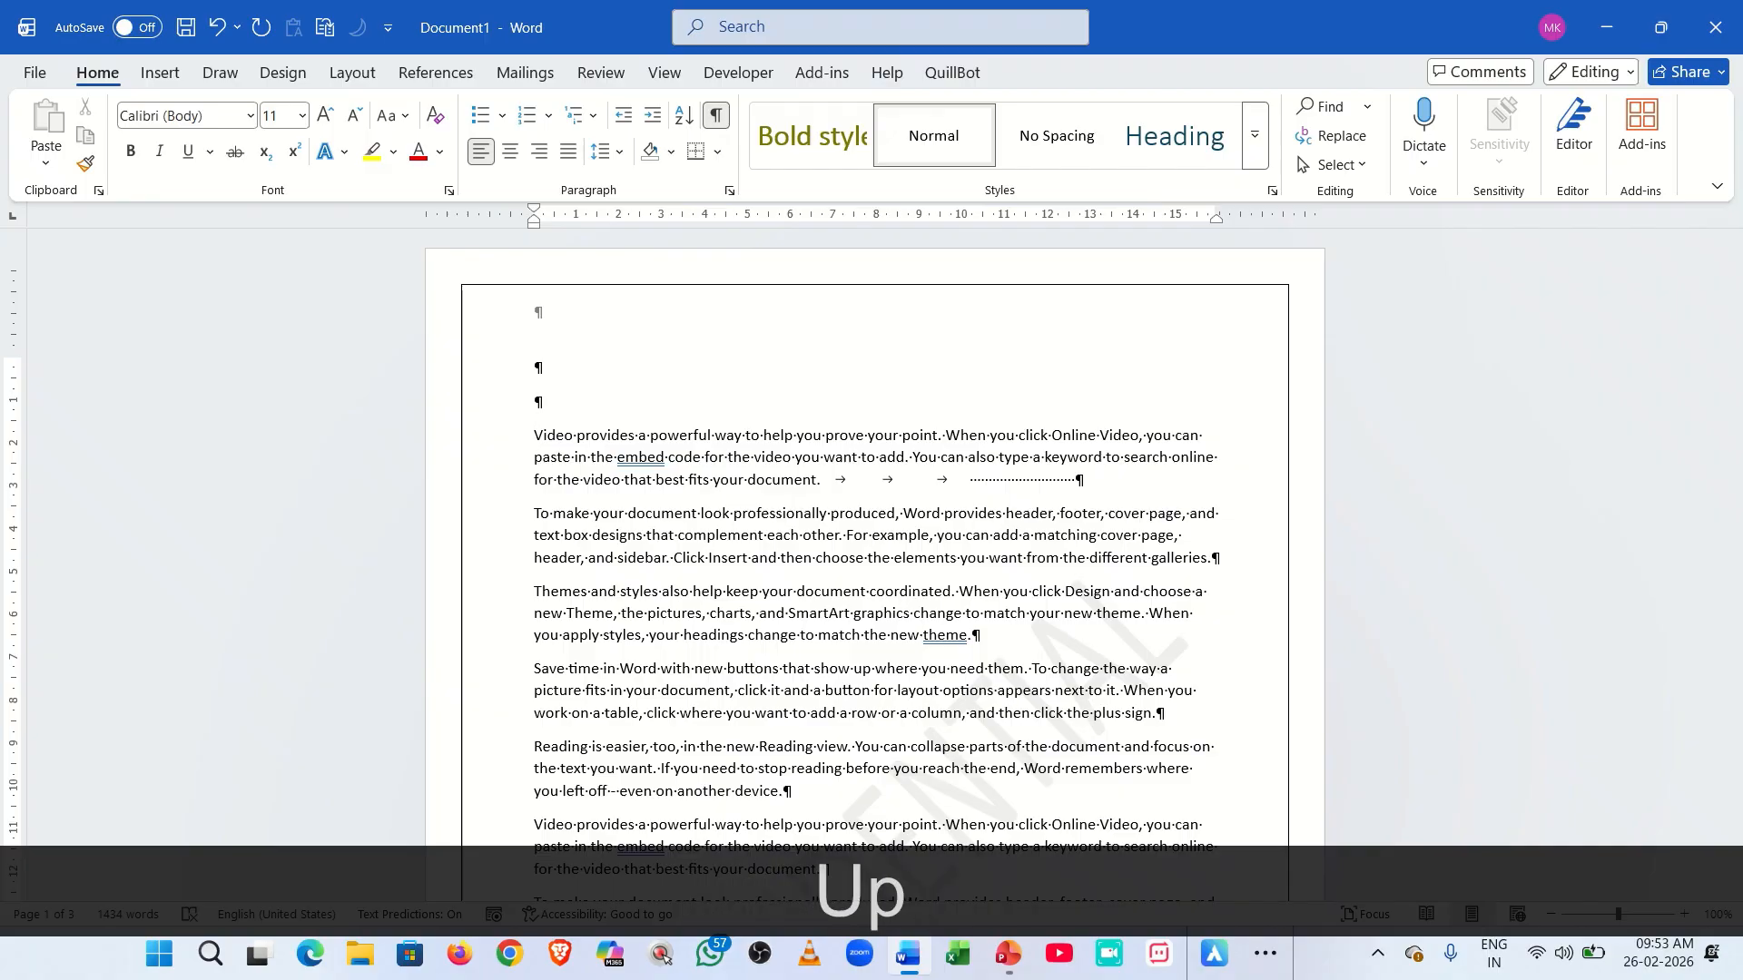
key("ctrl+shift+8")
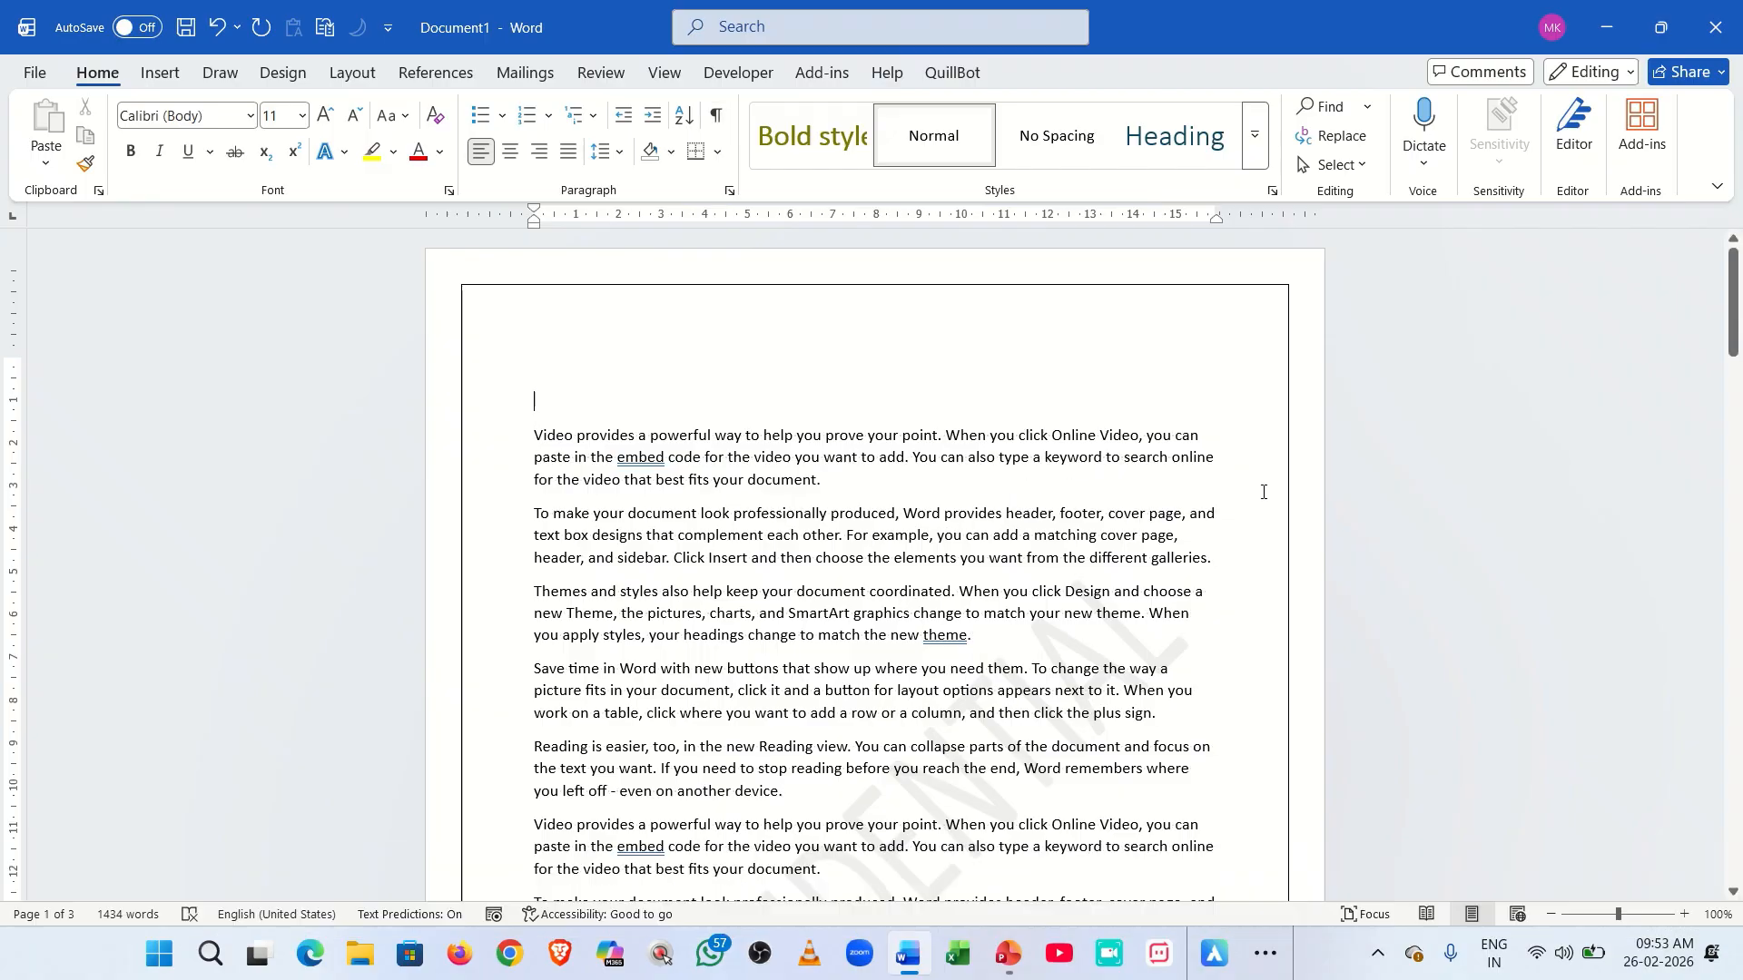
Enter the title "MS Word" in the empty line directly above the first paragraph and apply the Heading 1 style to it.
key("Caps_Lock")
type("M")
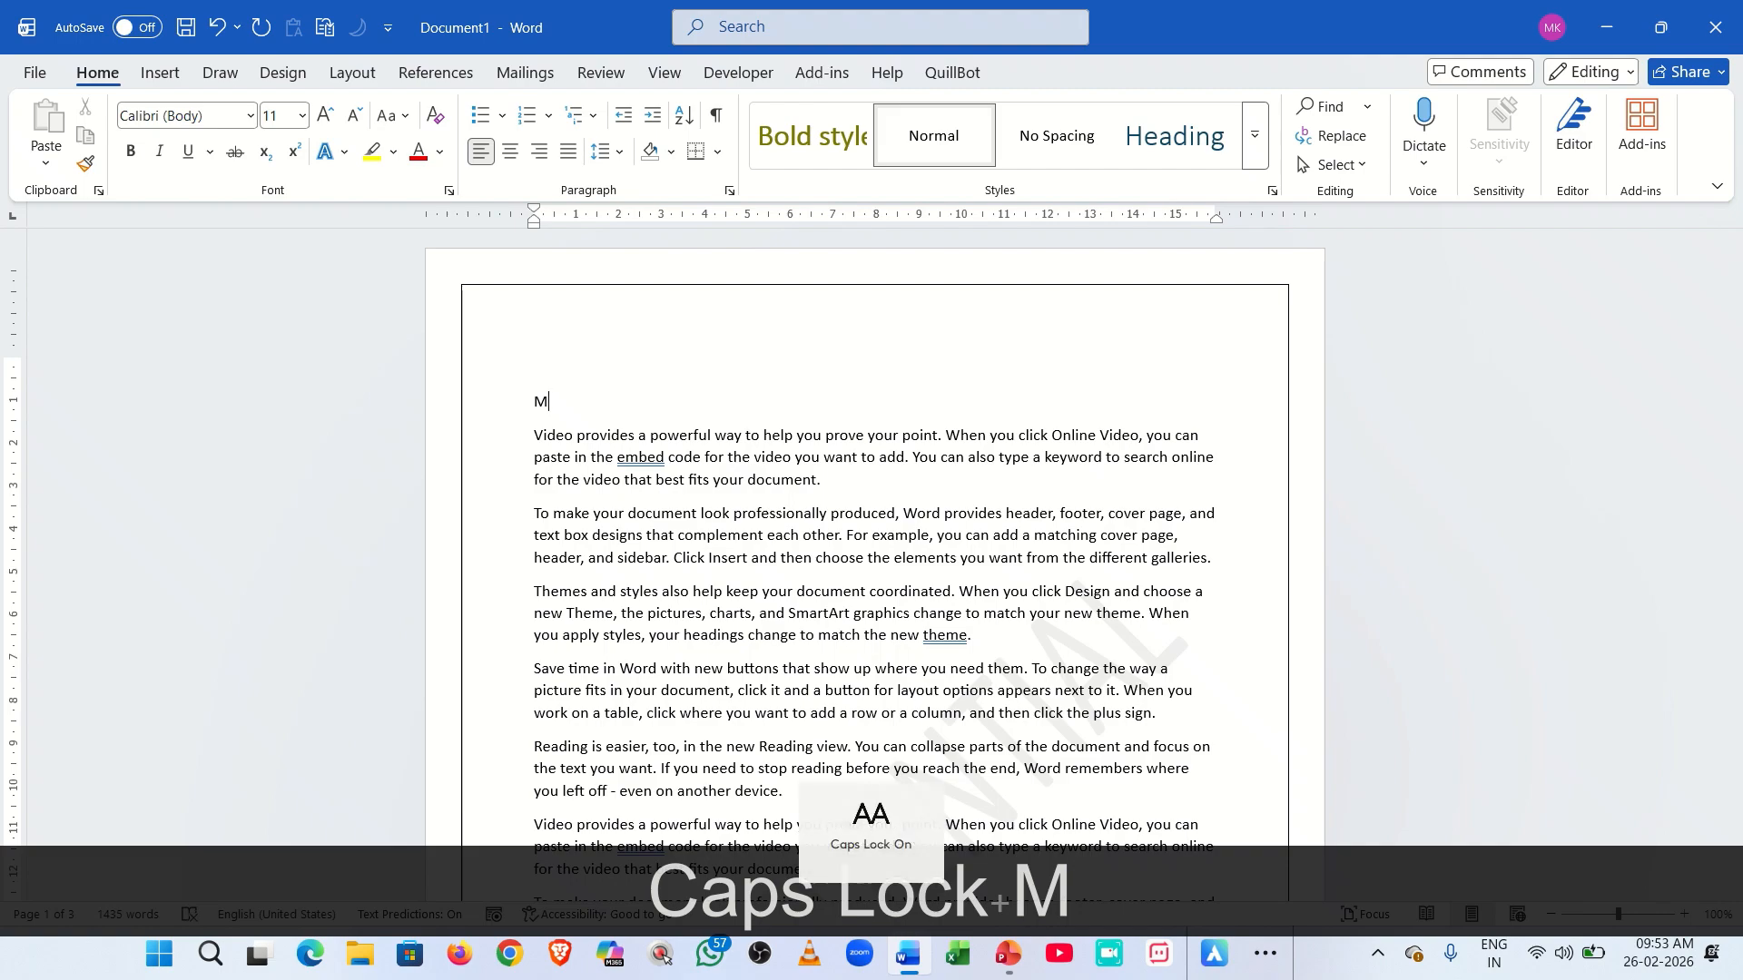
type("S W")
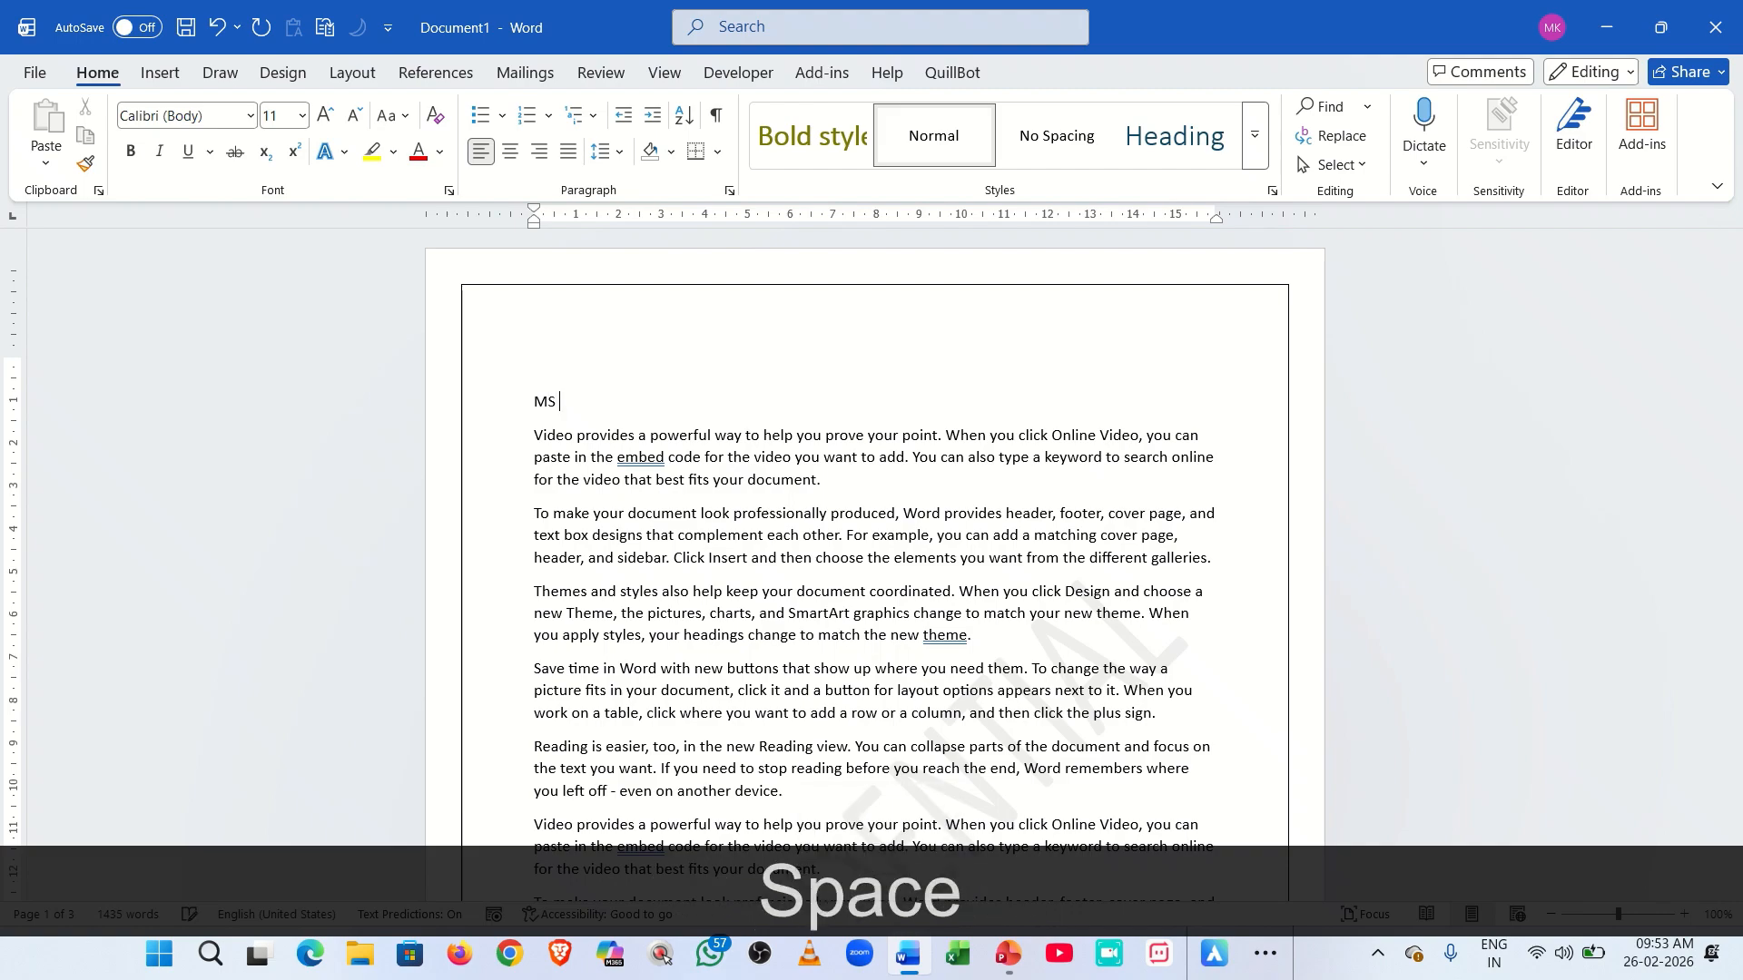
key("Caps_Lock")
type("ord")
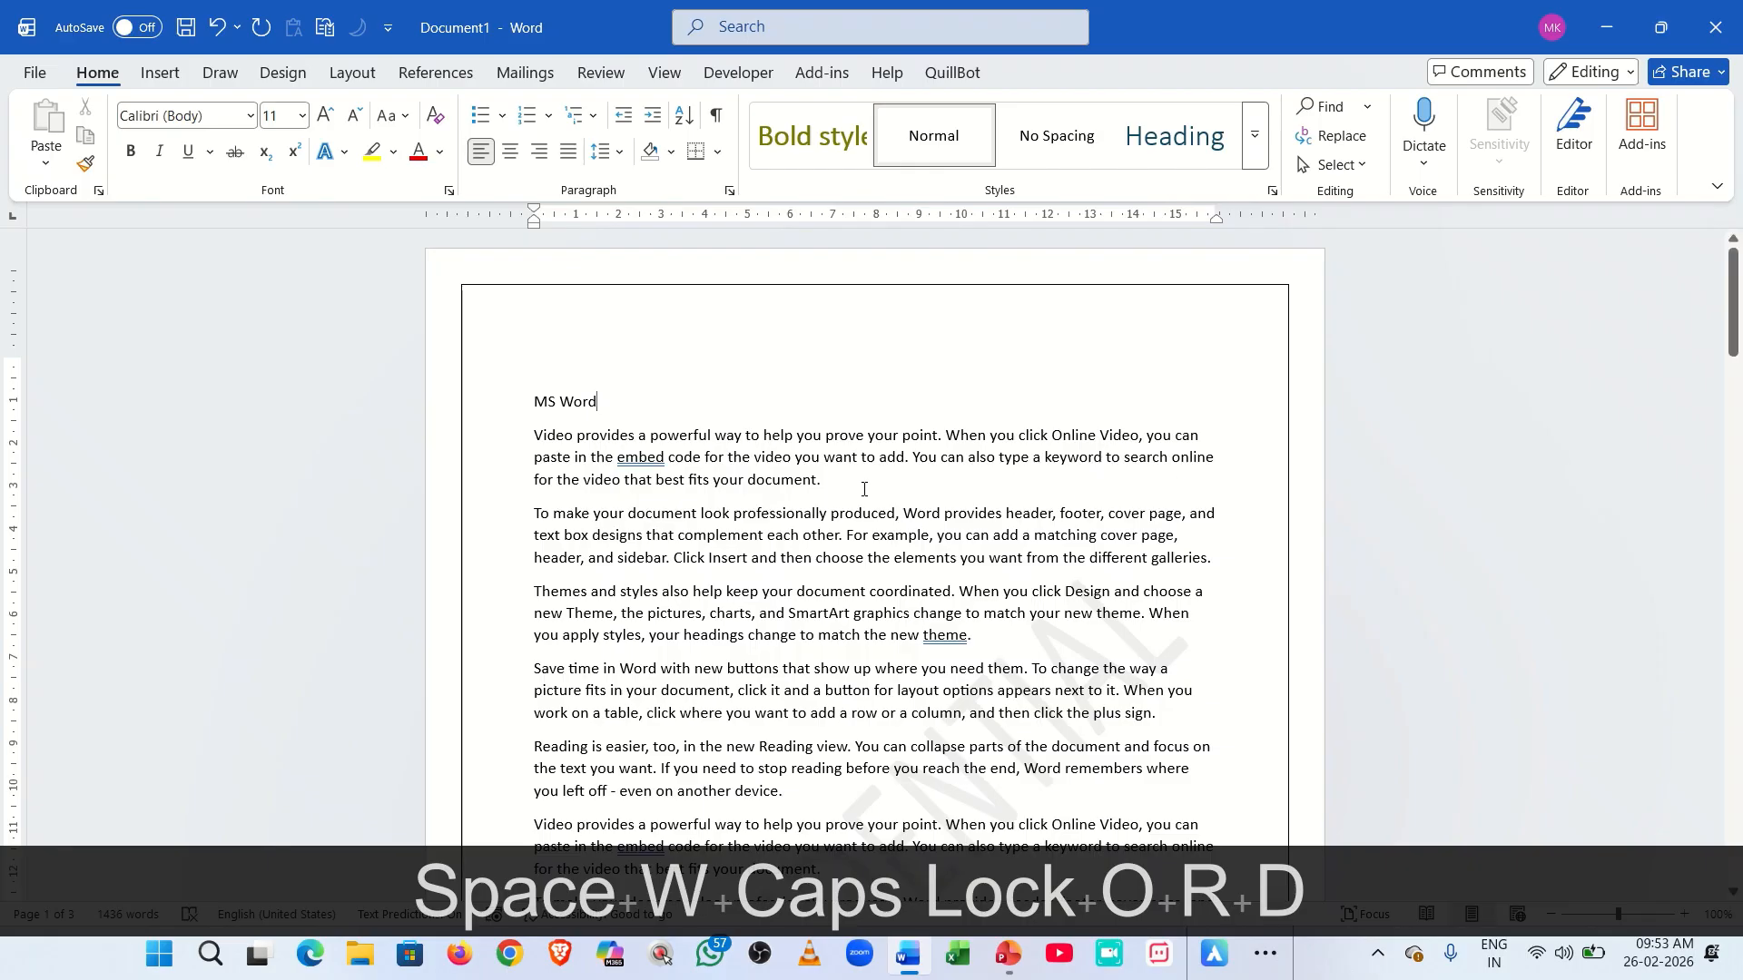
left_click(478, 410)
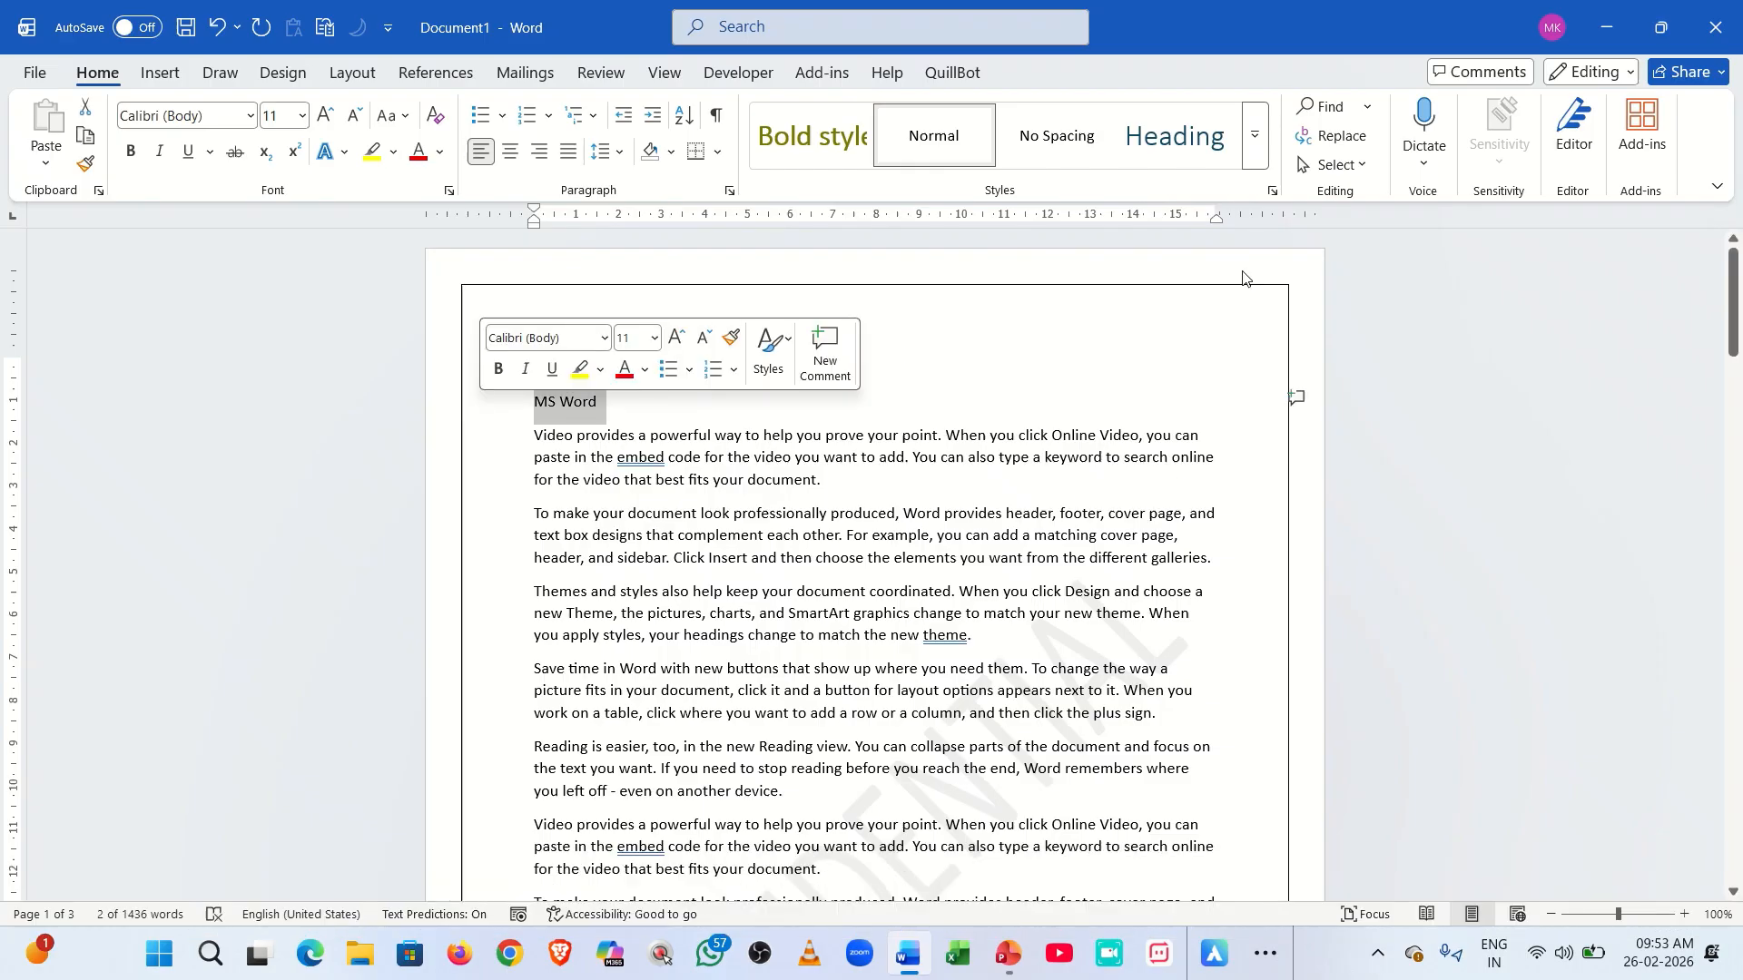
left_click(1254, 139)
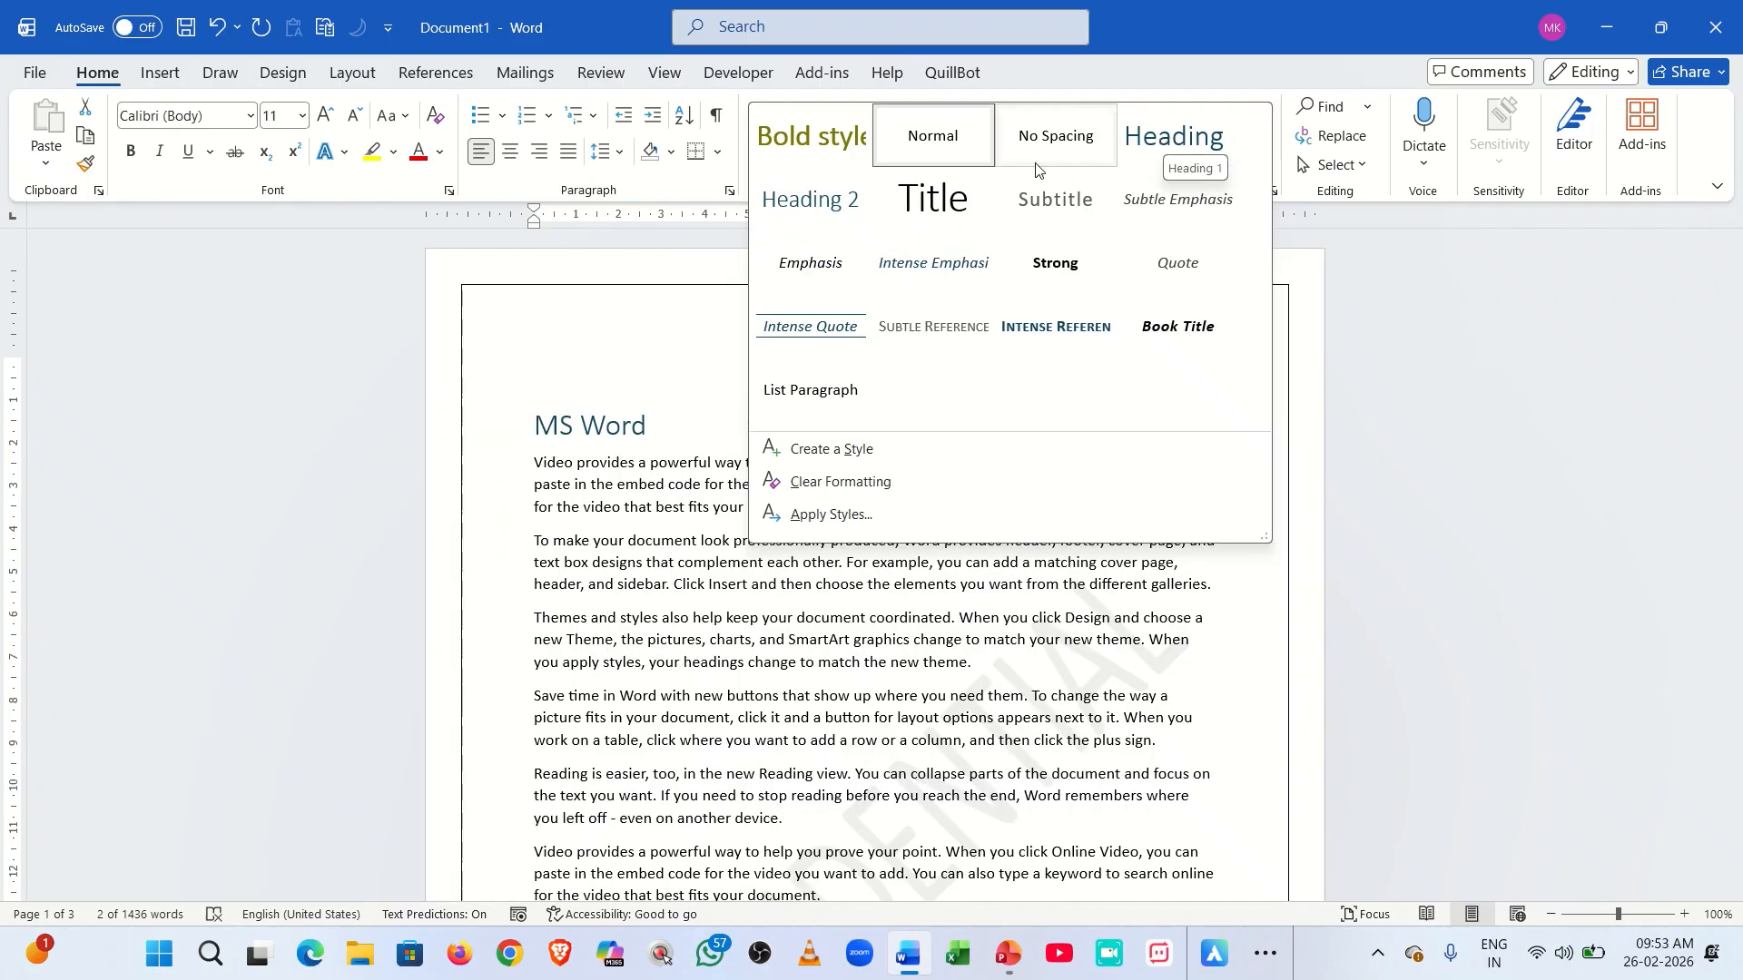
left_click(1183, 143)
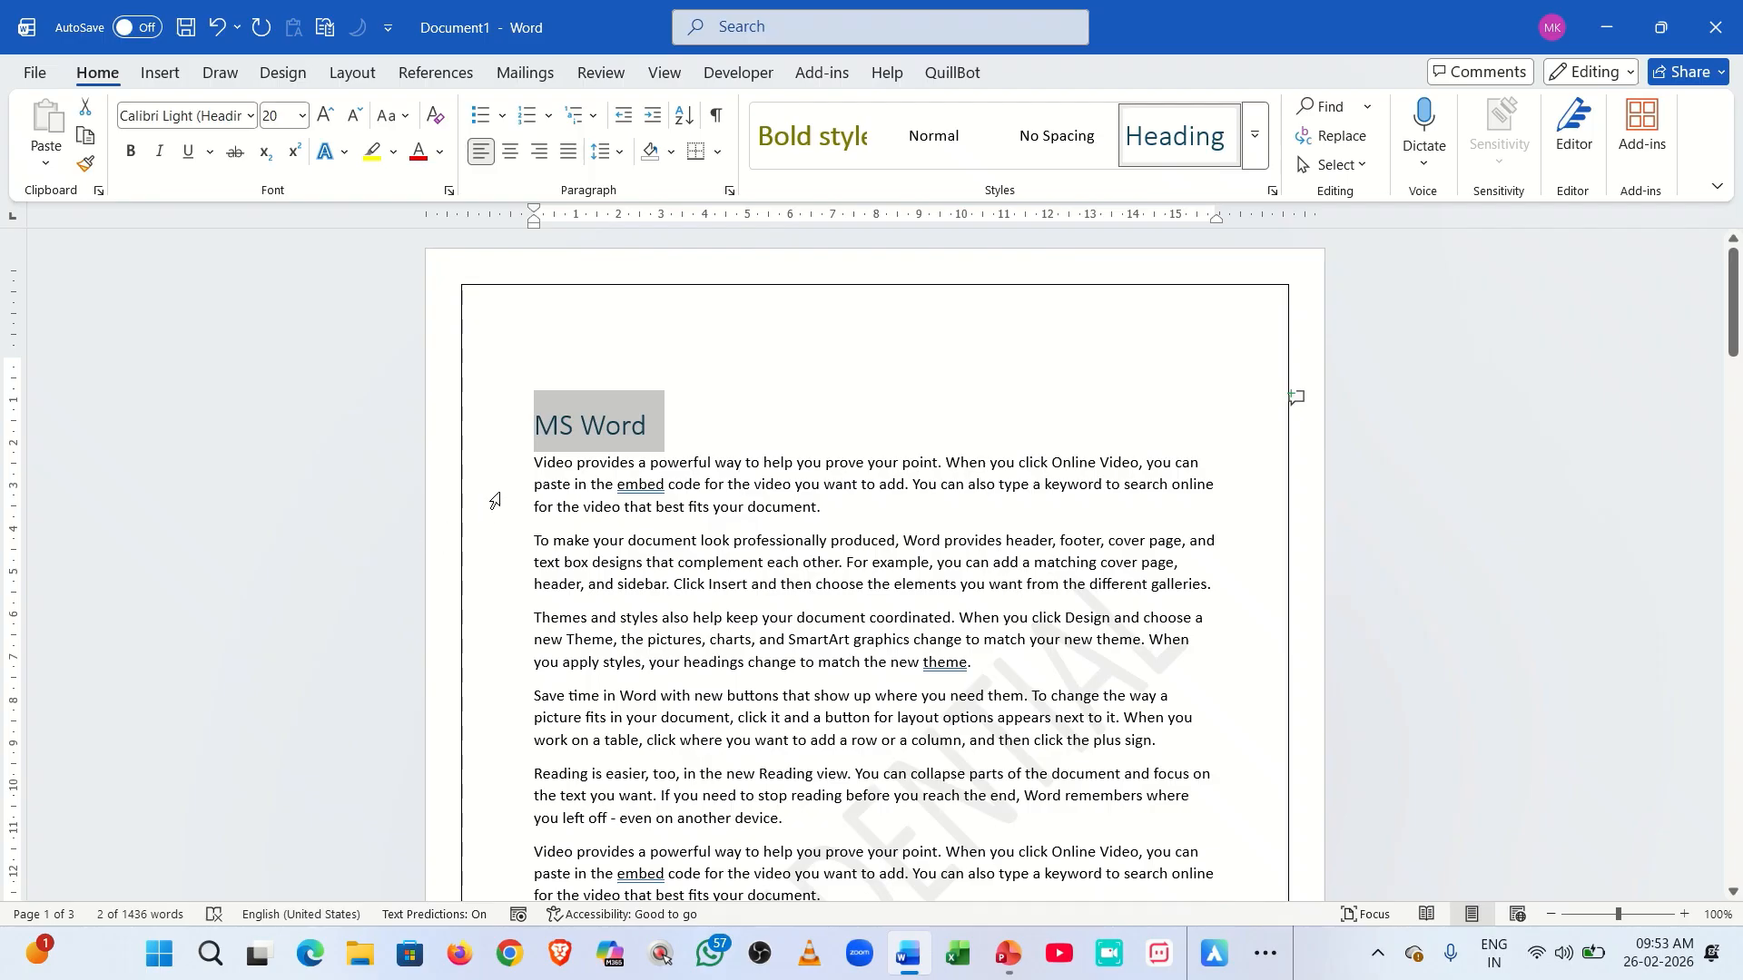
Collapse the body text beneath the "MS Word" heading.
mouse_move(524, 430)
left_click(523, 427)
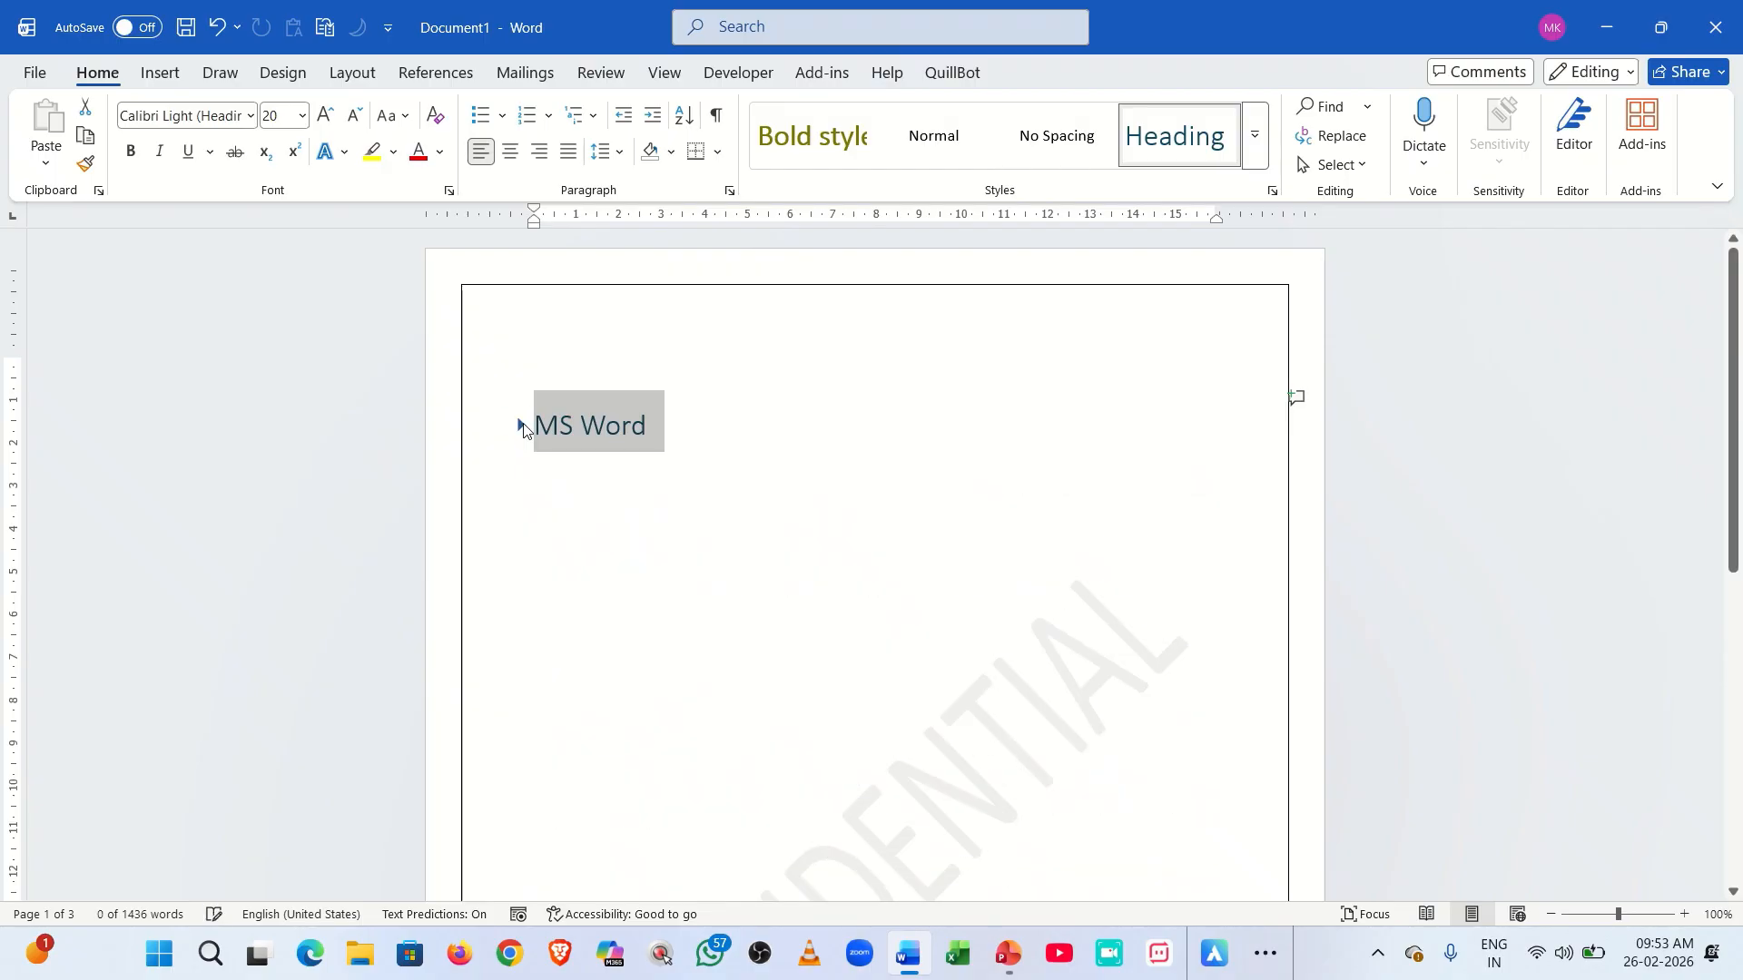
left_click(716, 575)
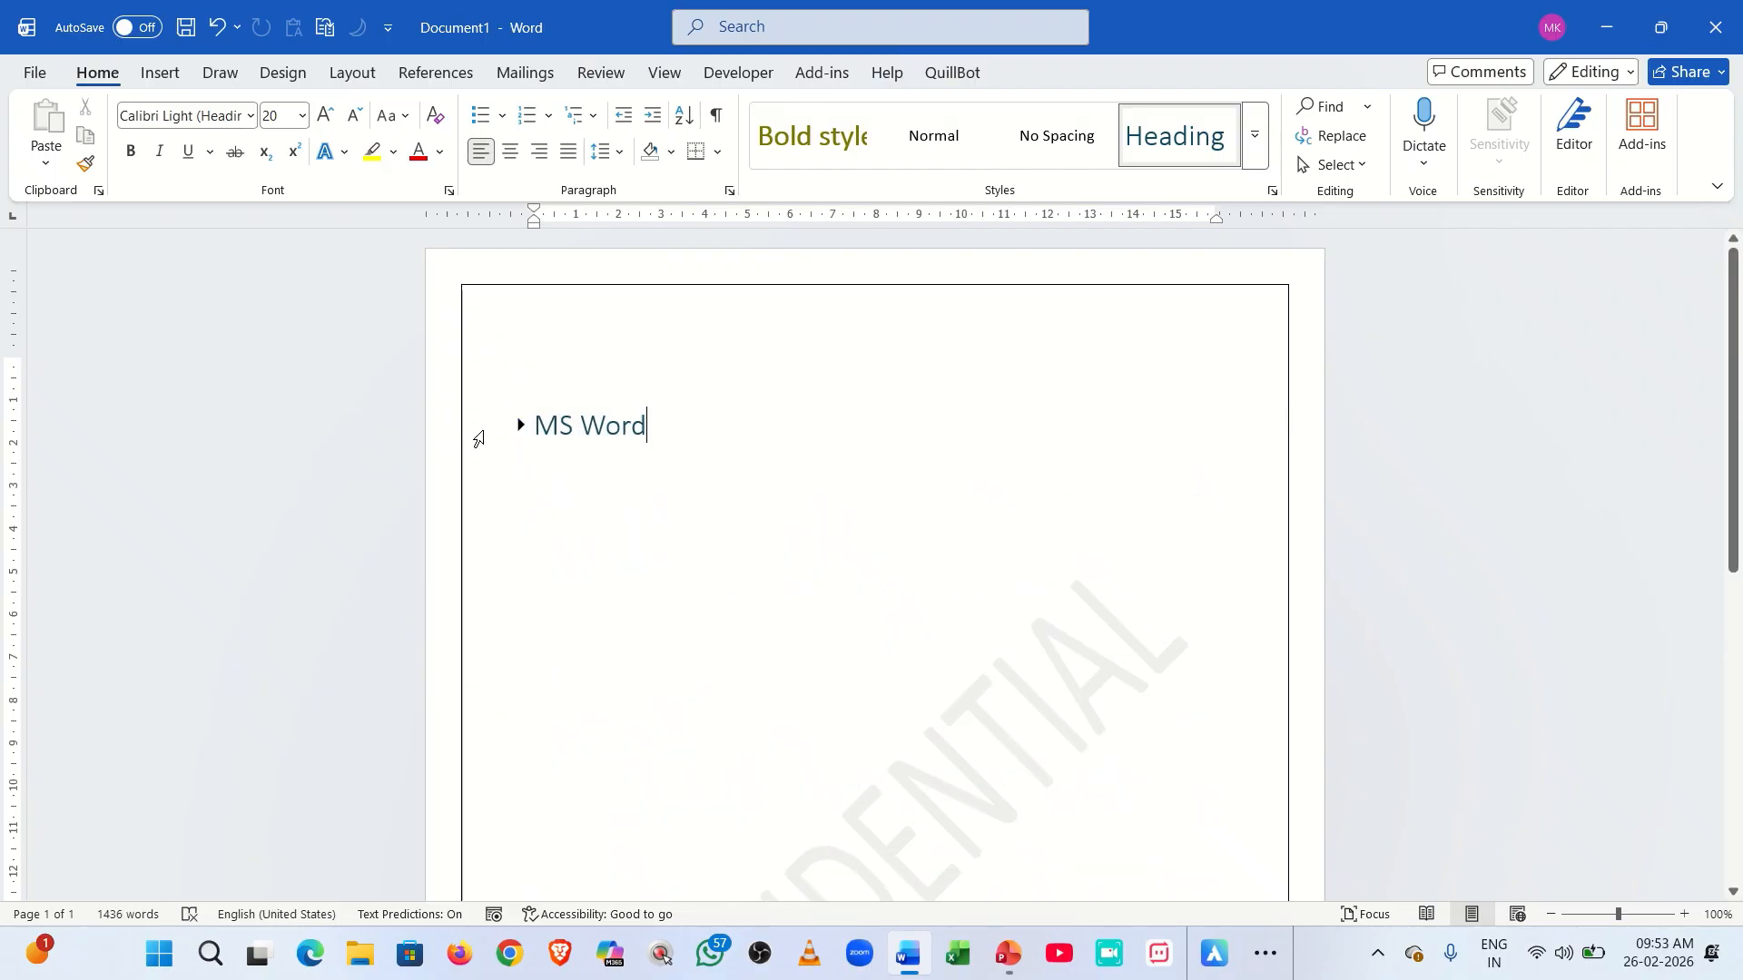
Copy the collapsed "MS Word" heading with its hidden text and paste it into a new blank document.
left_click(477, 436)
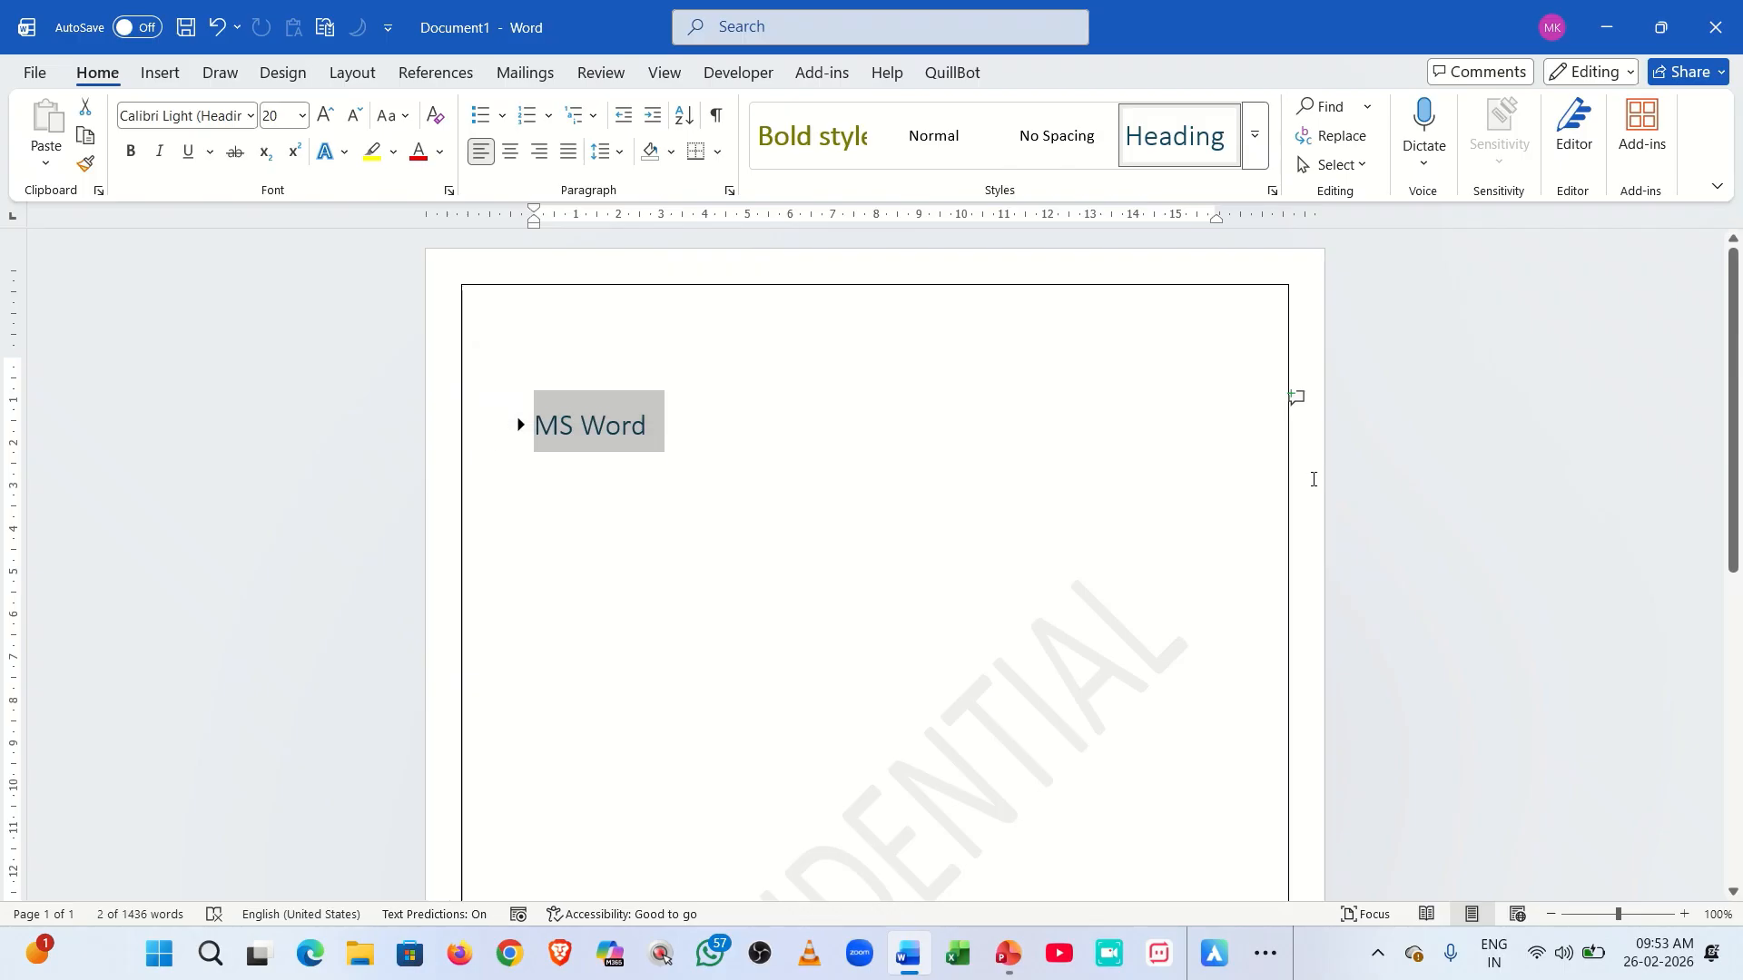
key("ctrl+c")
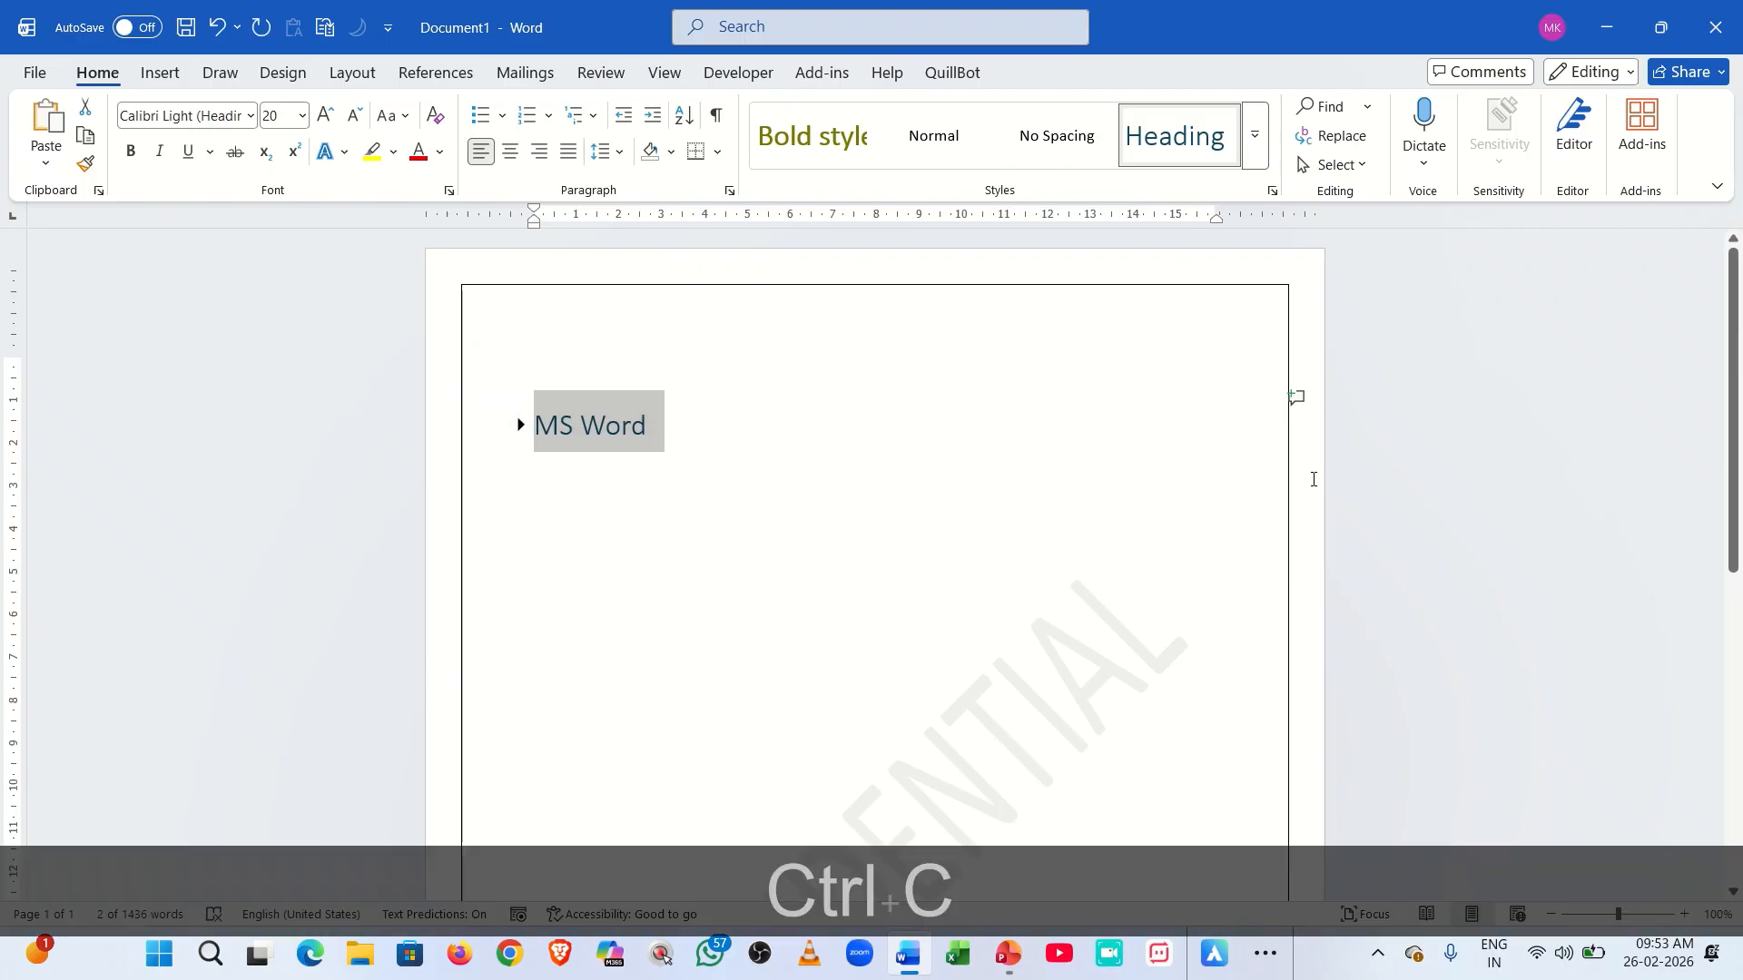
key("ctrl+n")
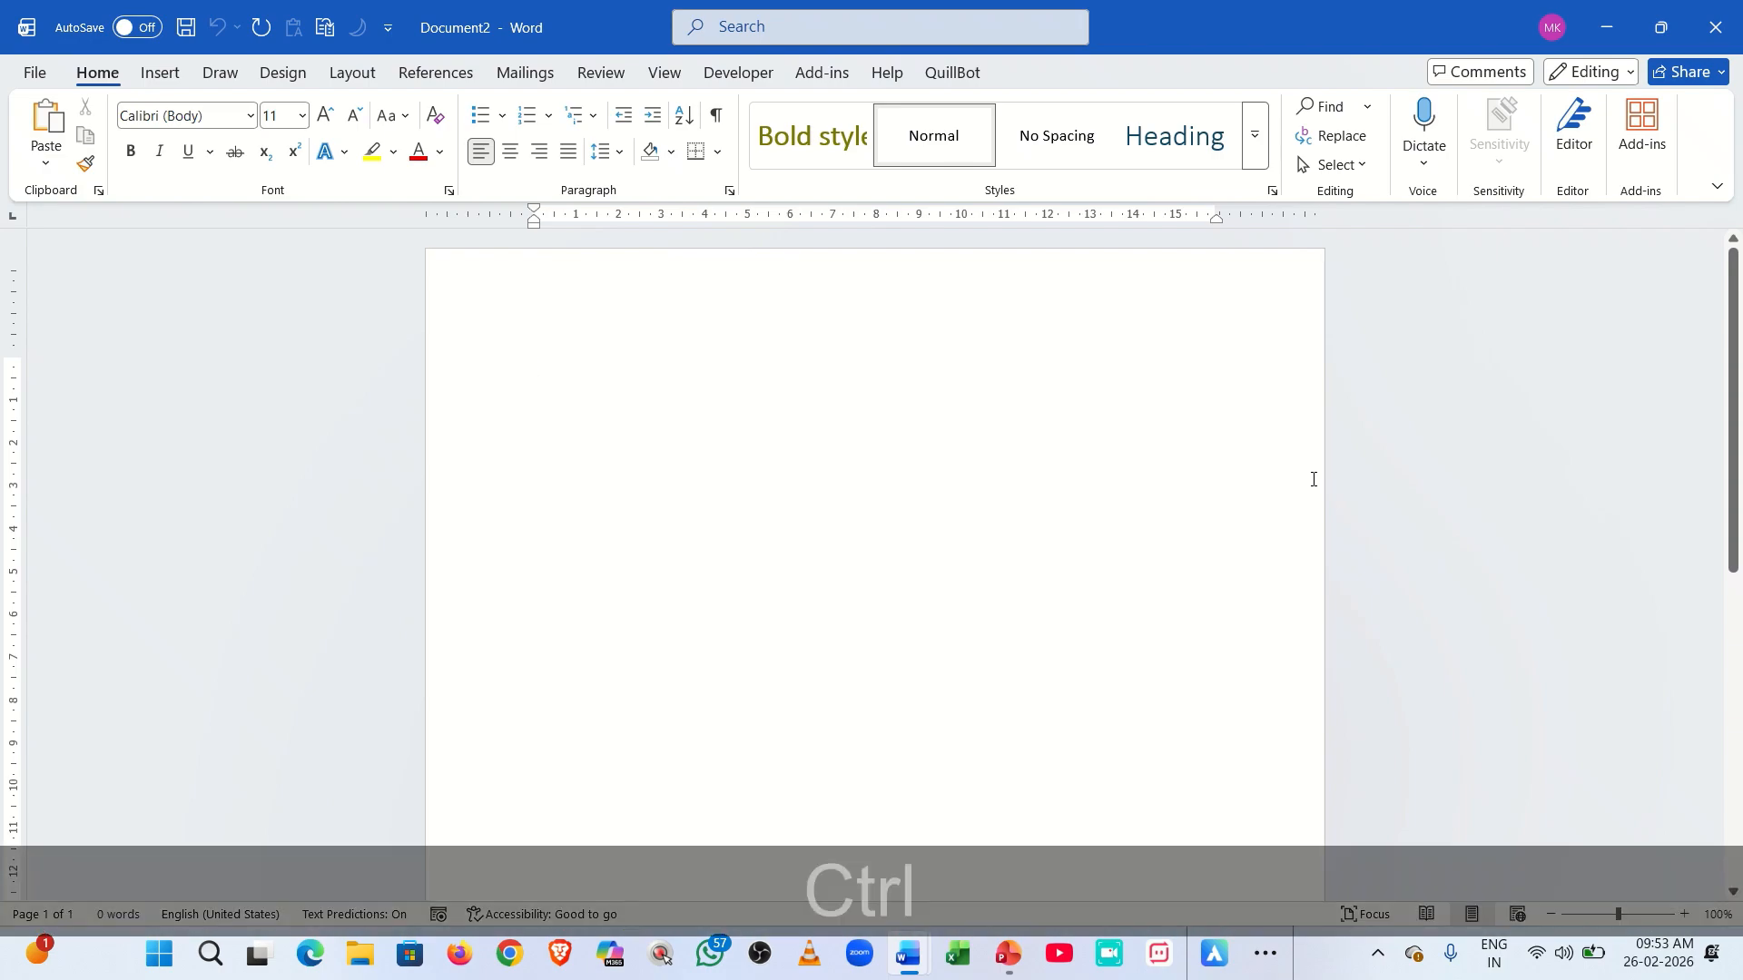
key("ctrl+v")
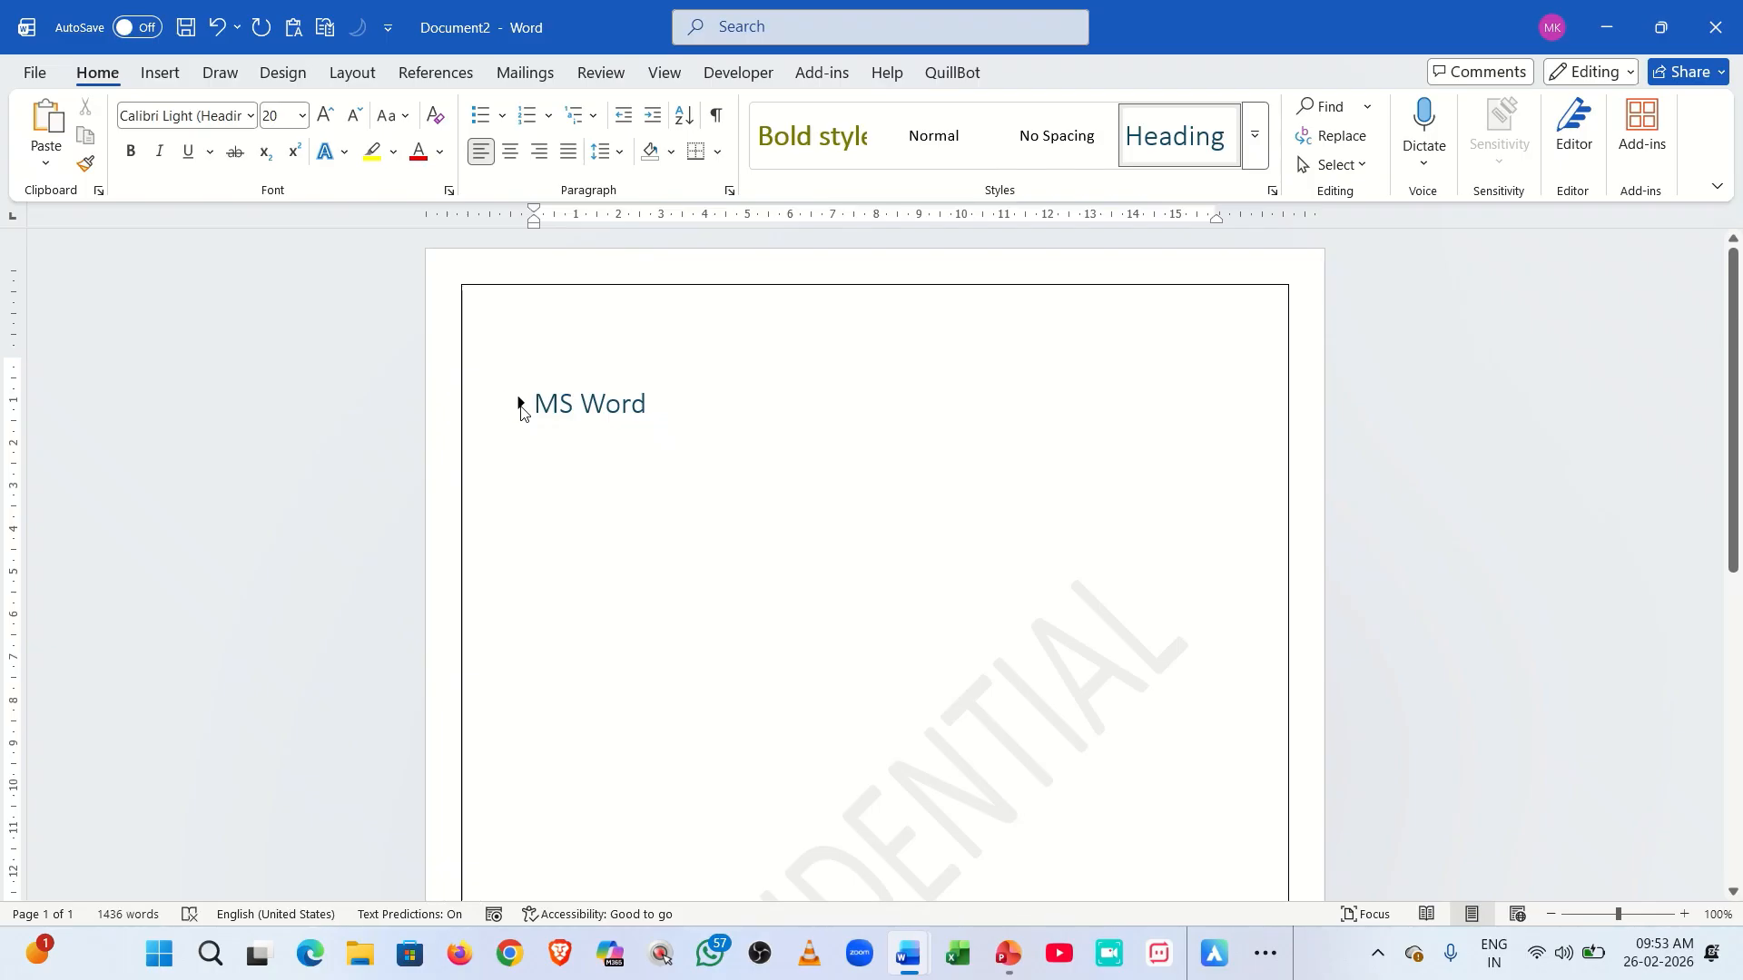
Expand the pasted "MS Word" heading and check the new document's end and beginning.
left_click(520, 405)
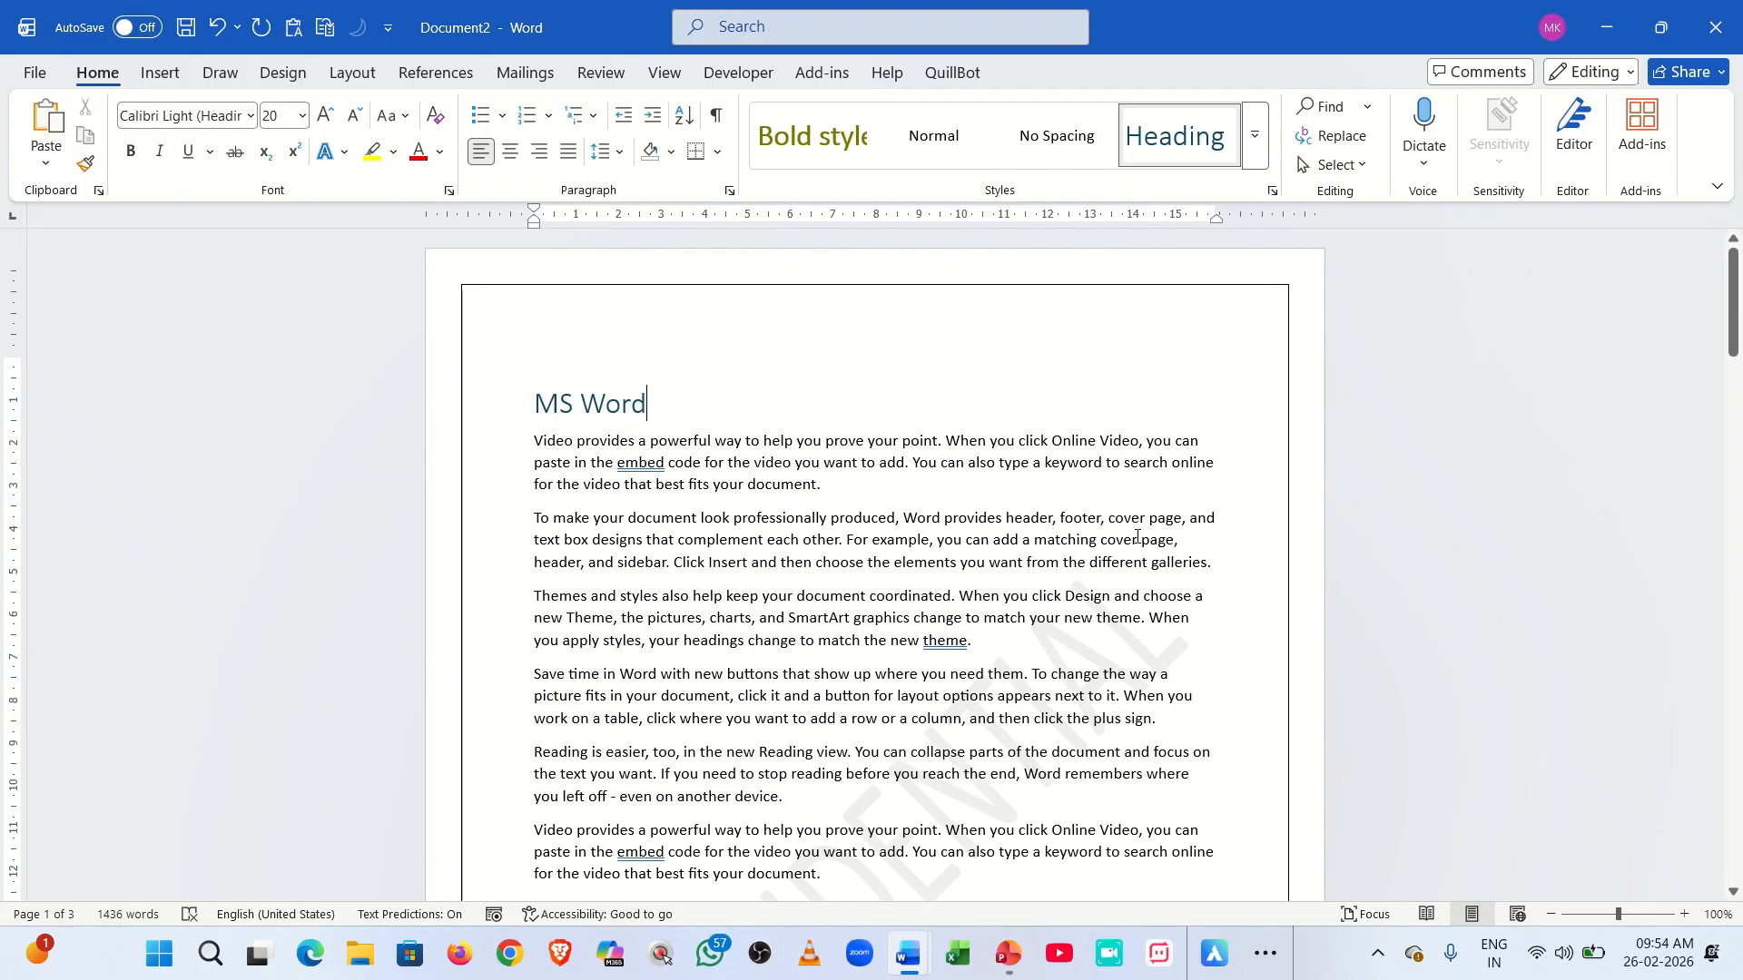
key("ctrl+End")
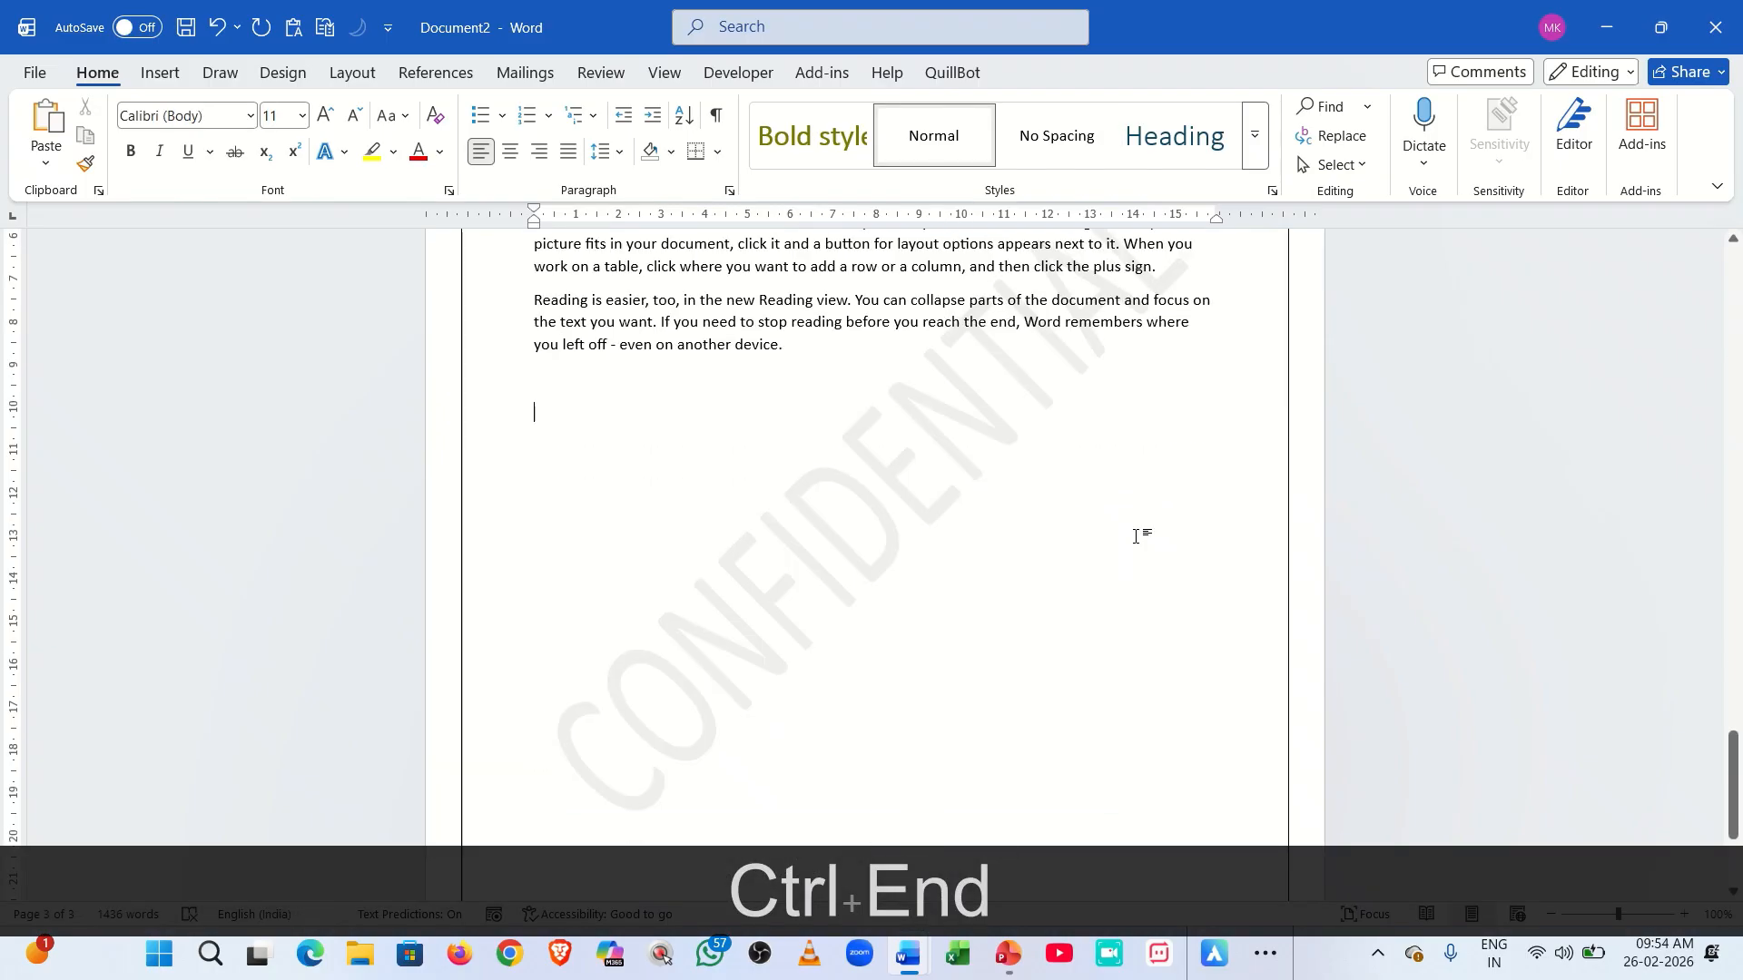
key("ctrl+Home")
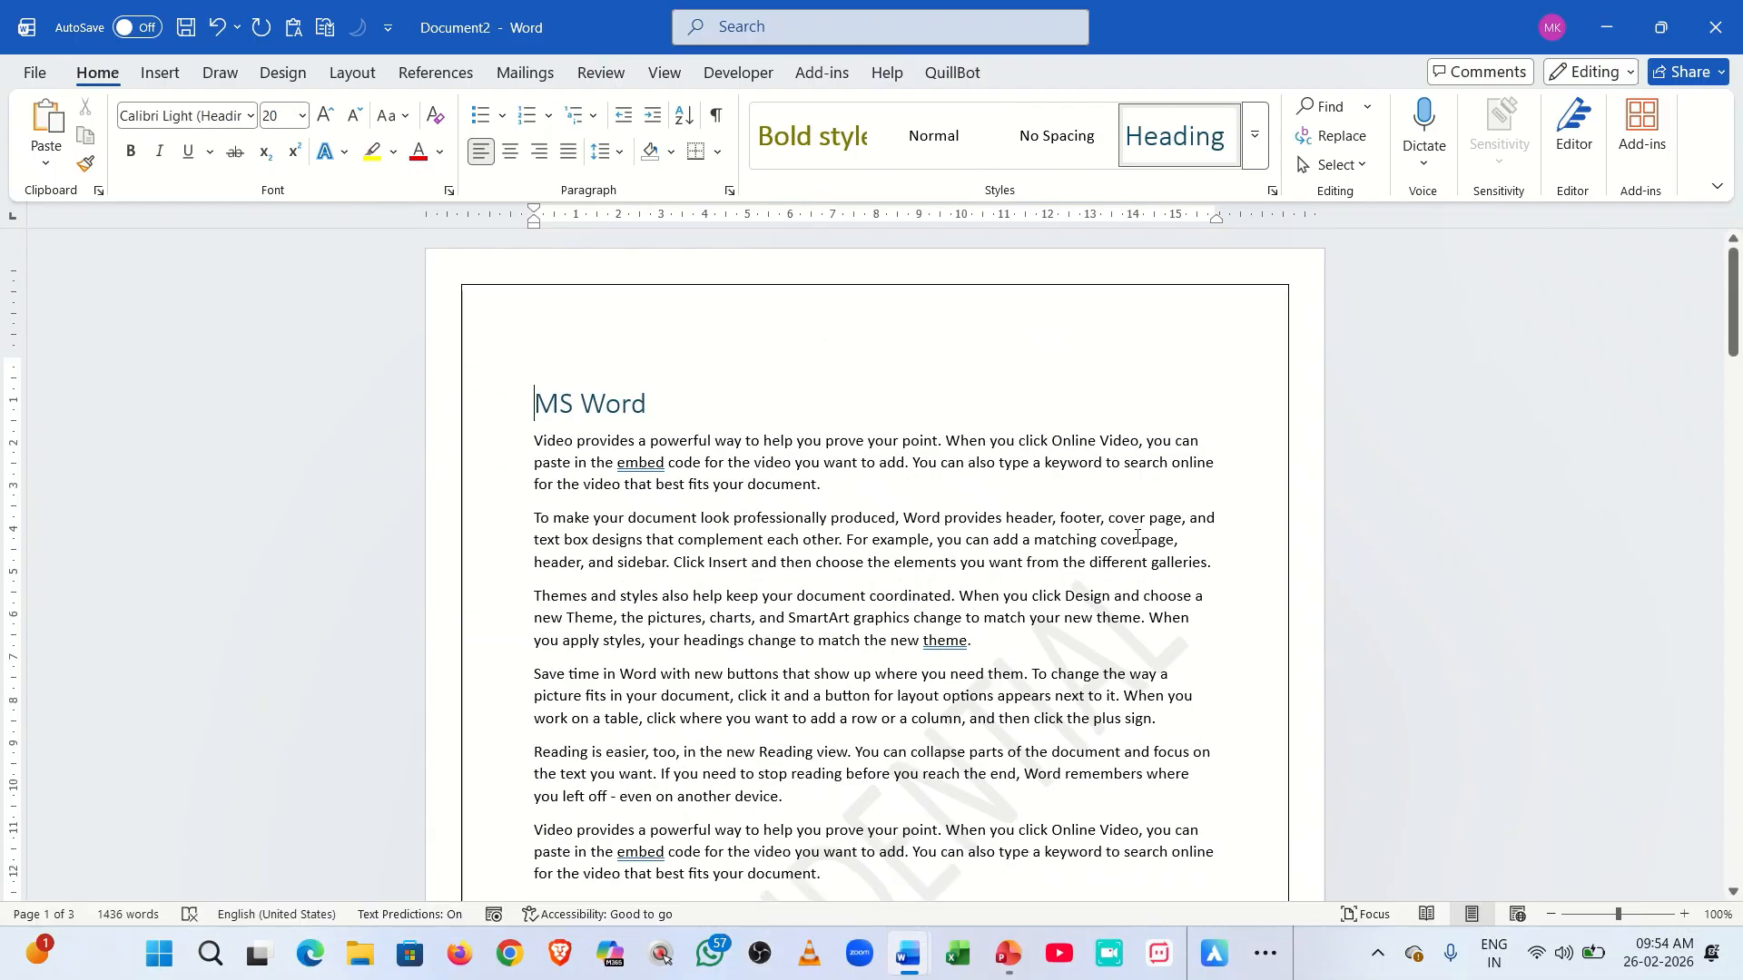
Return to Document1 and expand its "MS Word" heading.
key("alt+Tab")
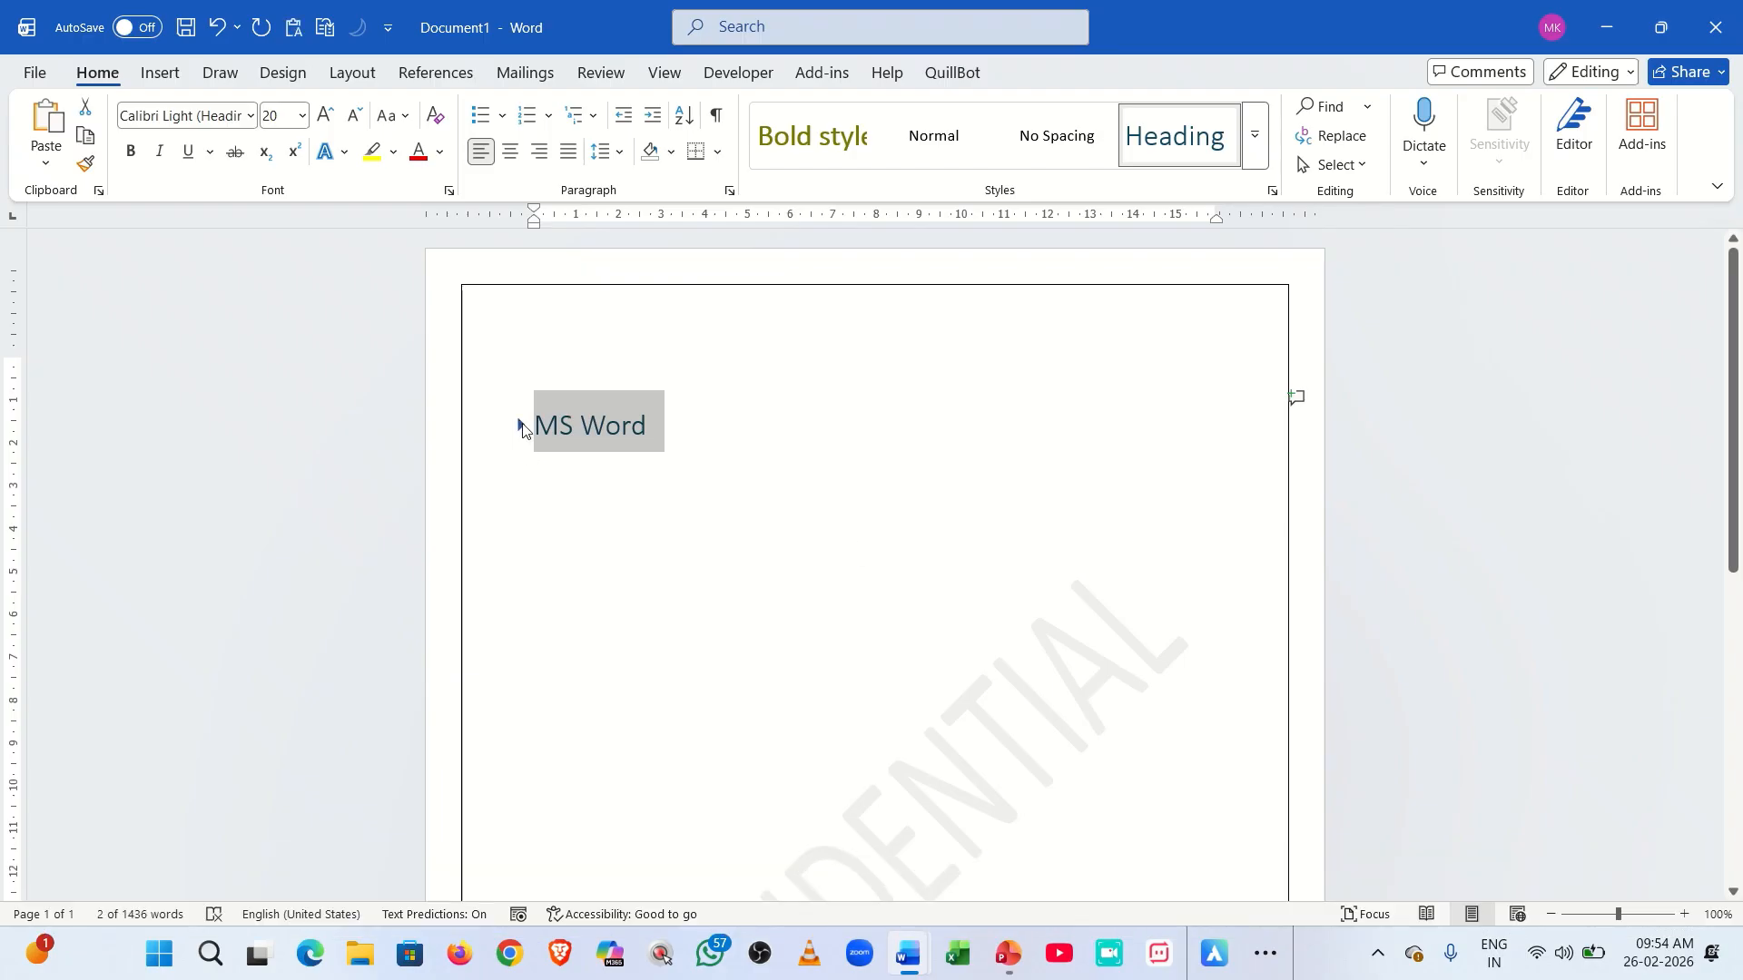
left_click(519, 426)
left_click(893, 487)
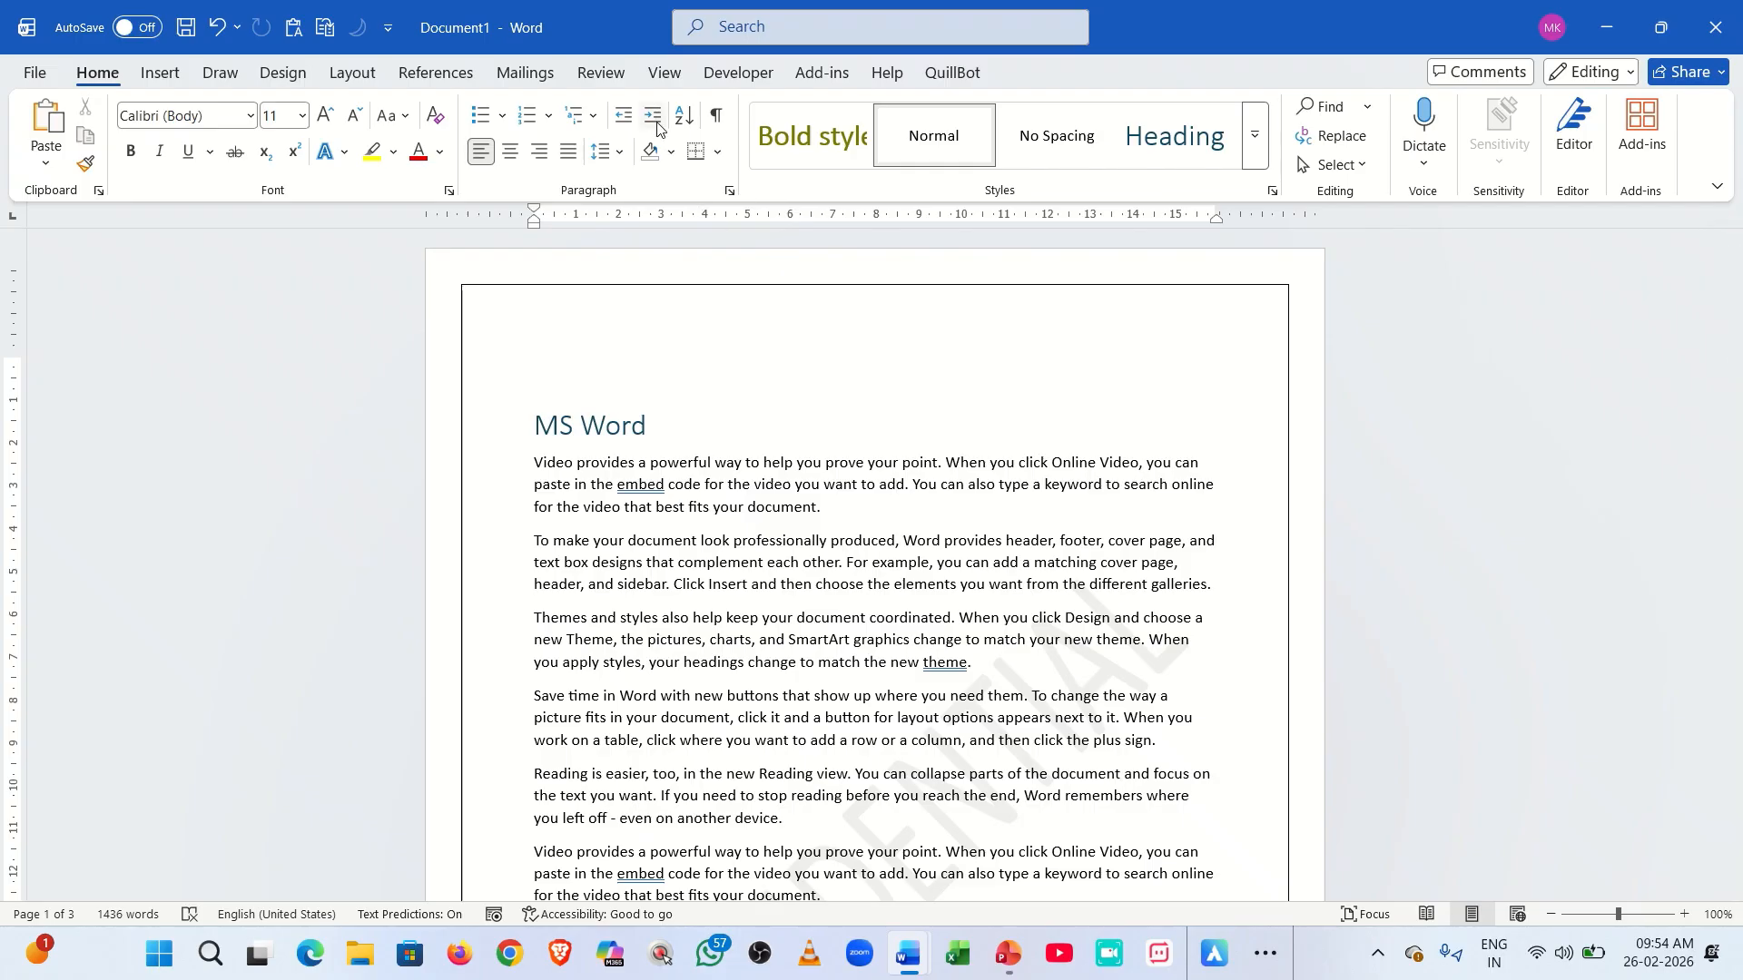
Hide the document's rulers and show them again.
left_click(661, 77)
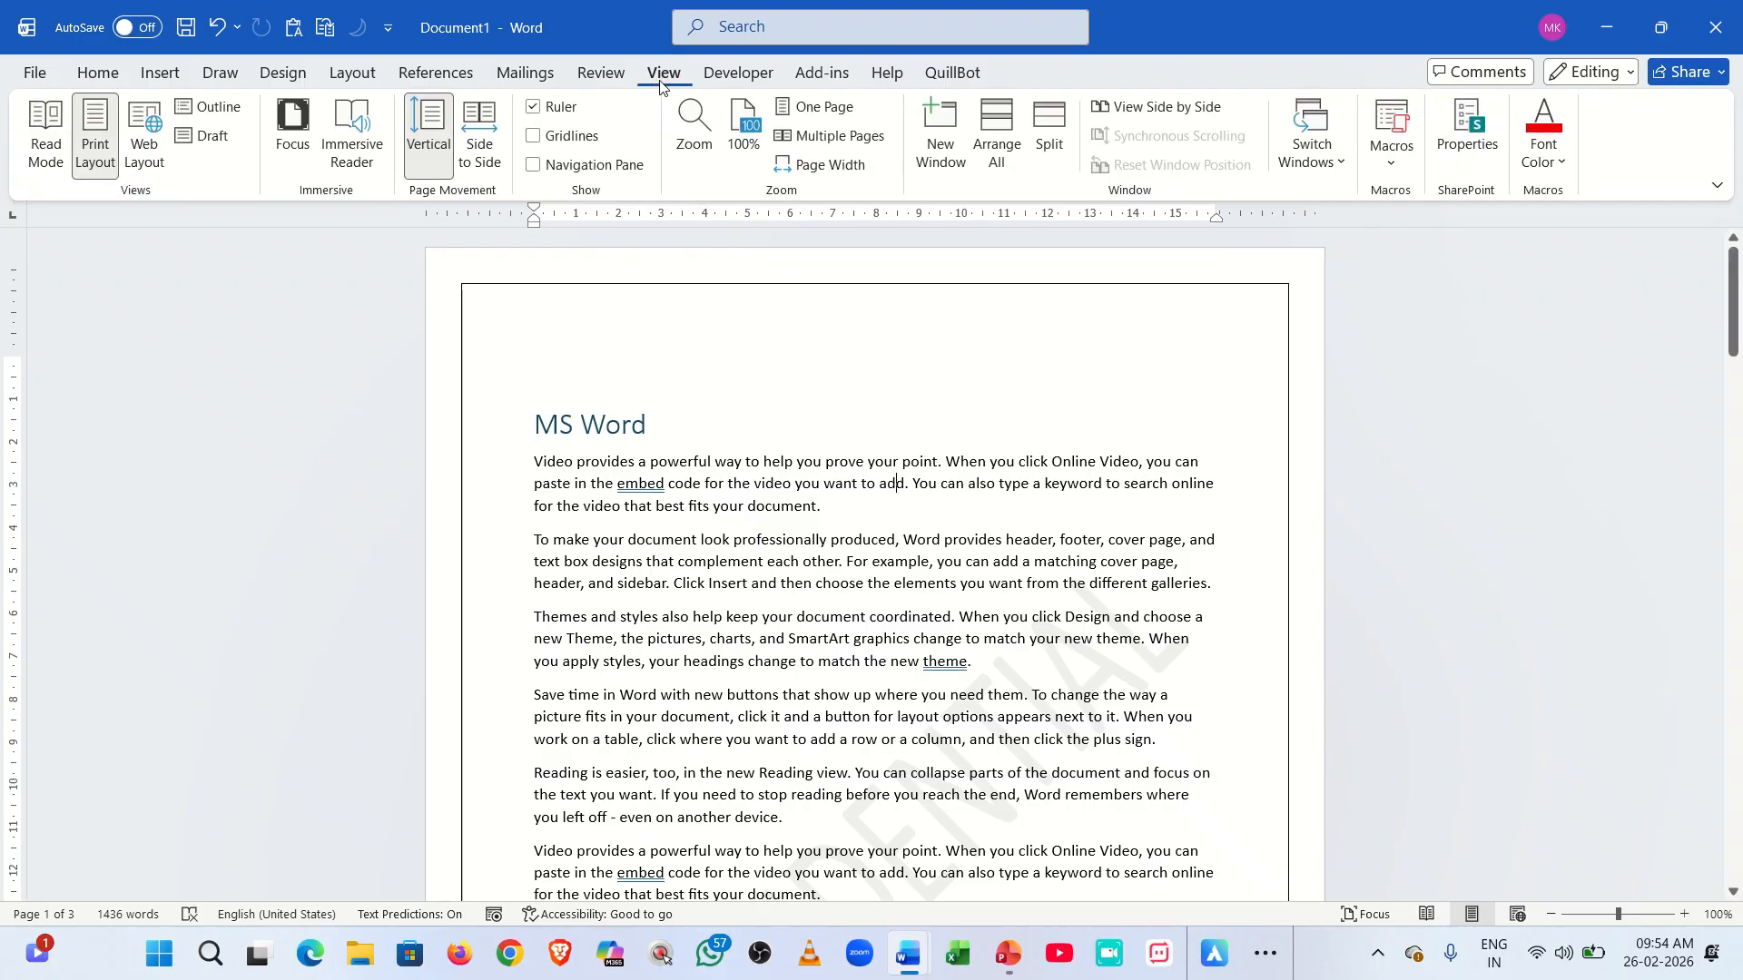
left_click(735, 74)
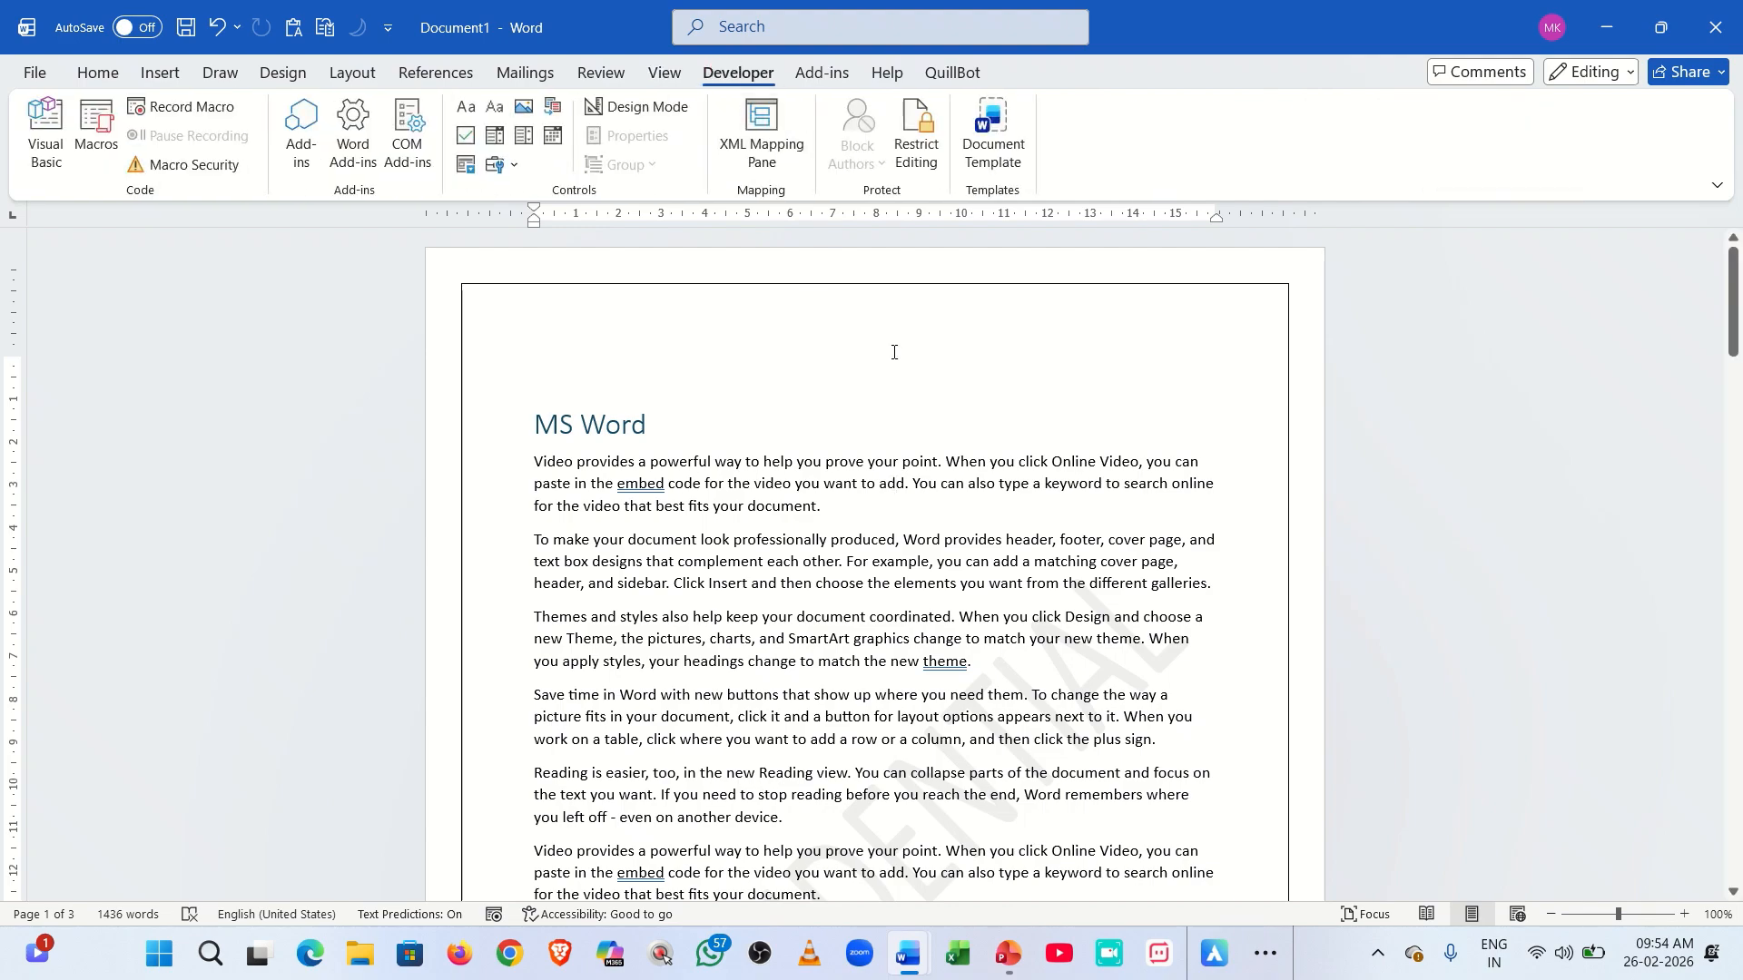
key("alt+w")
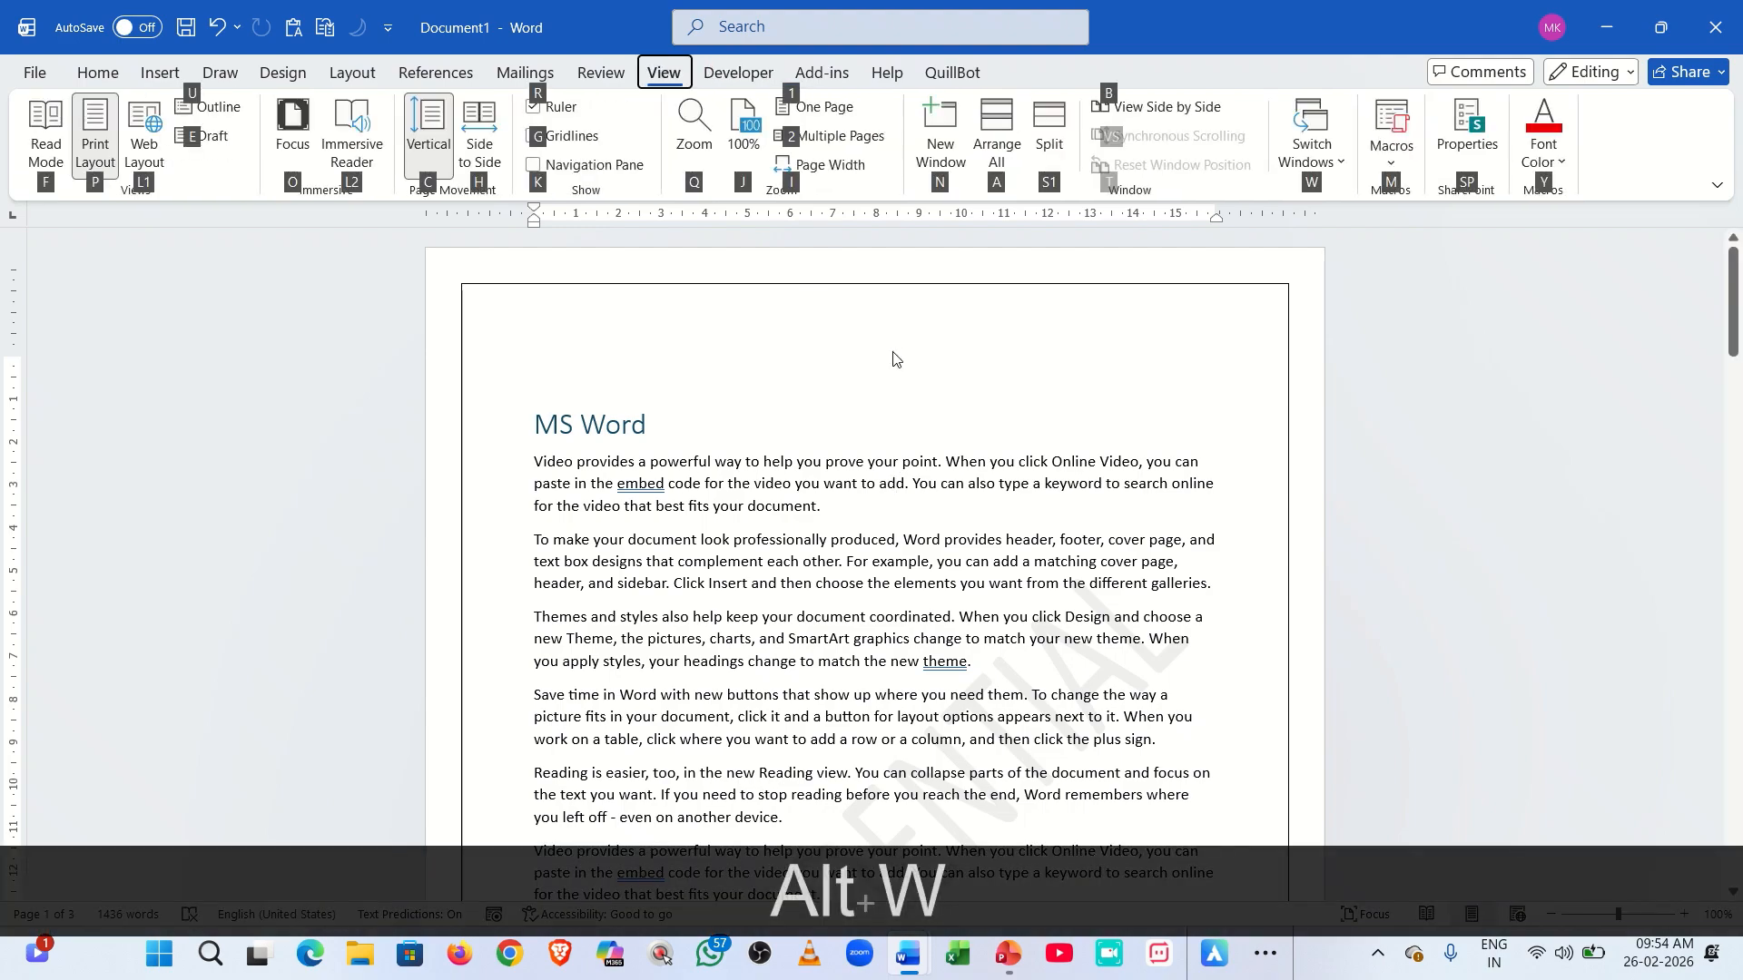
key("alt")
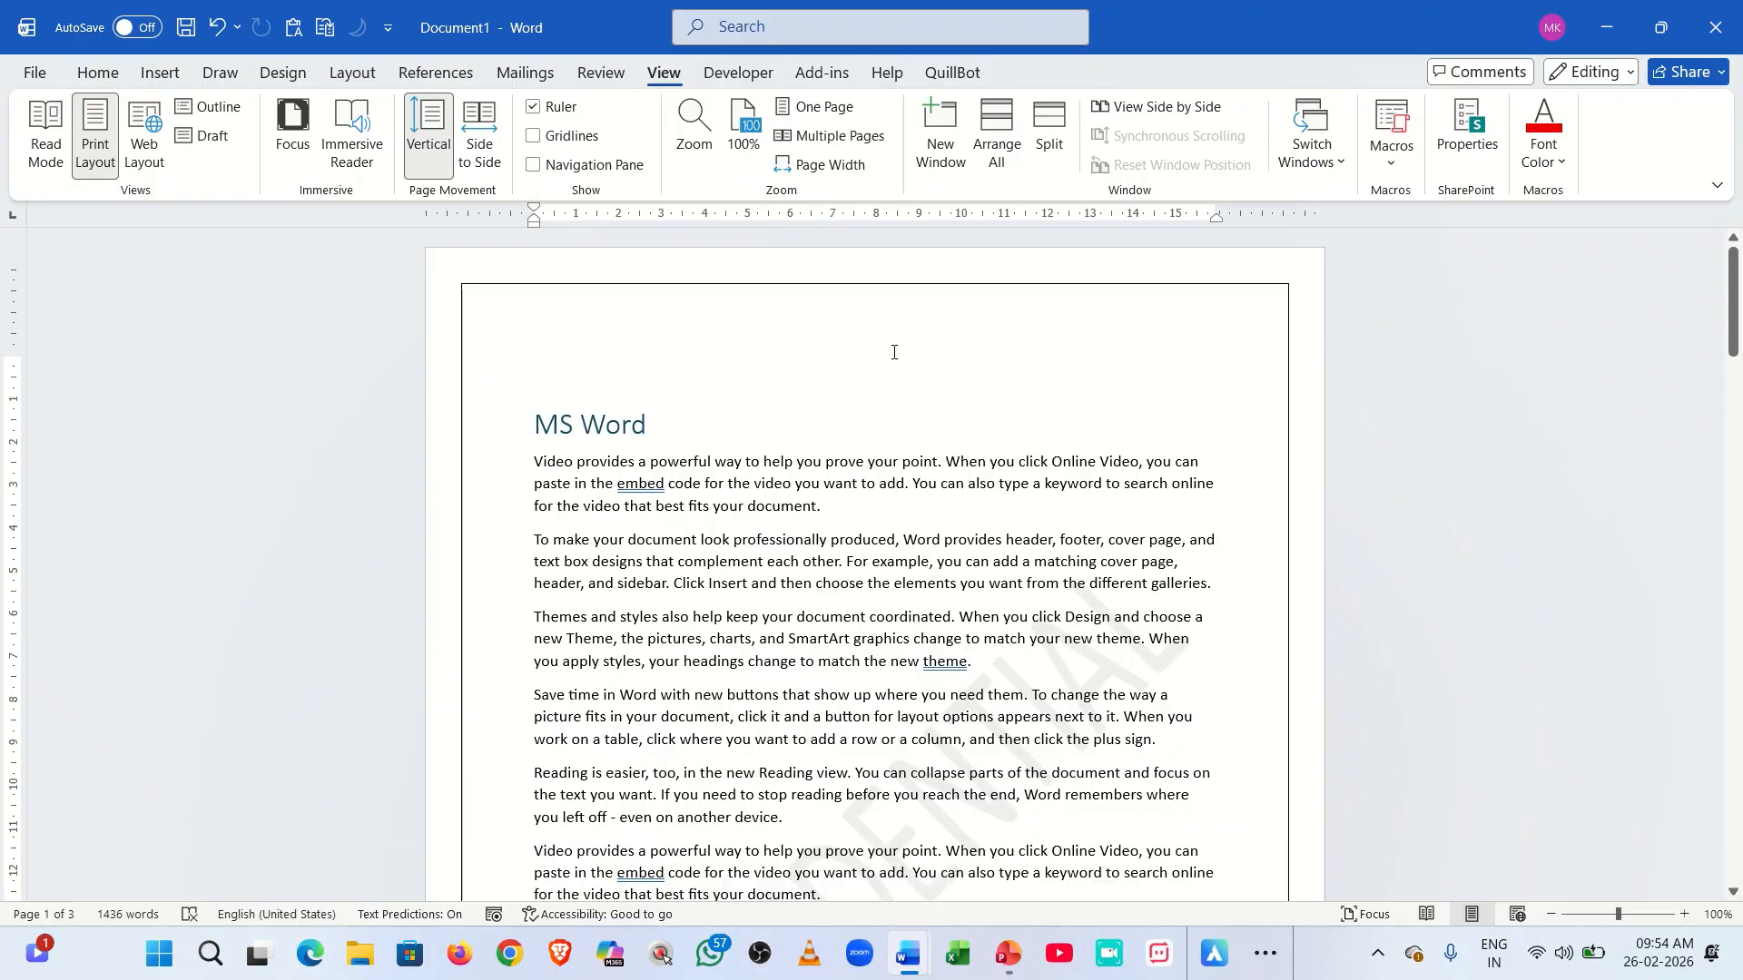
left_click(533, 108)
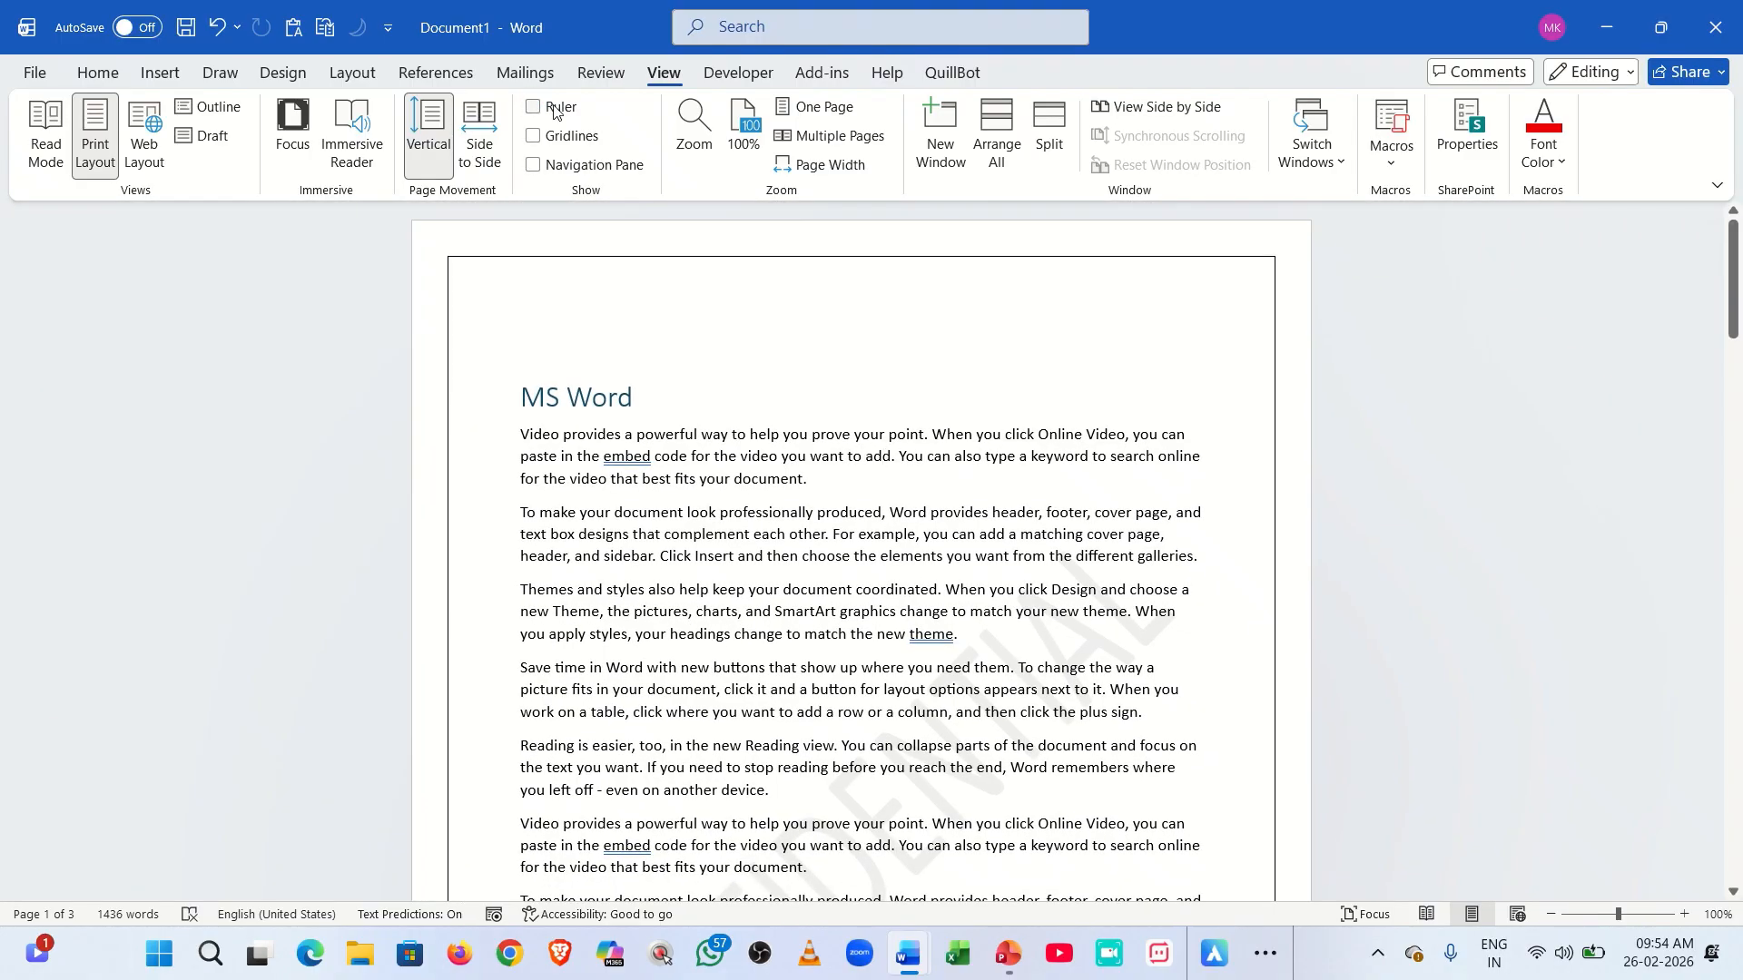
left_click(556, 109)
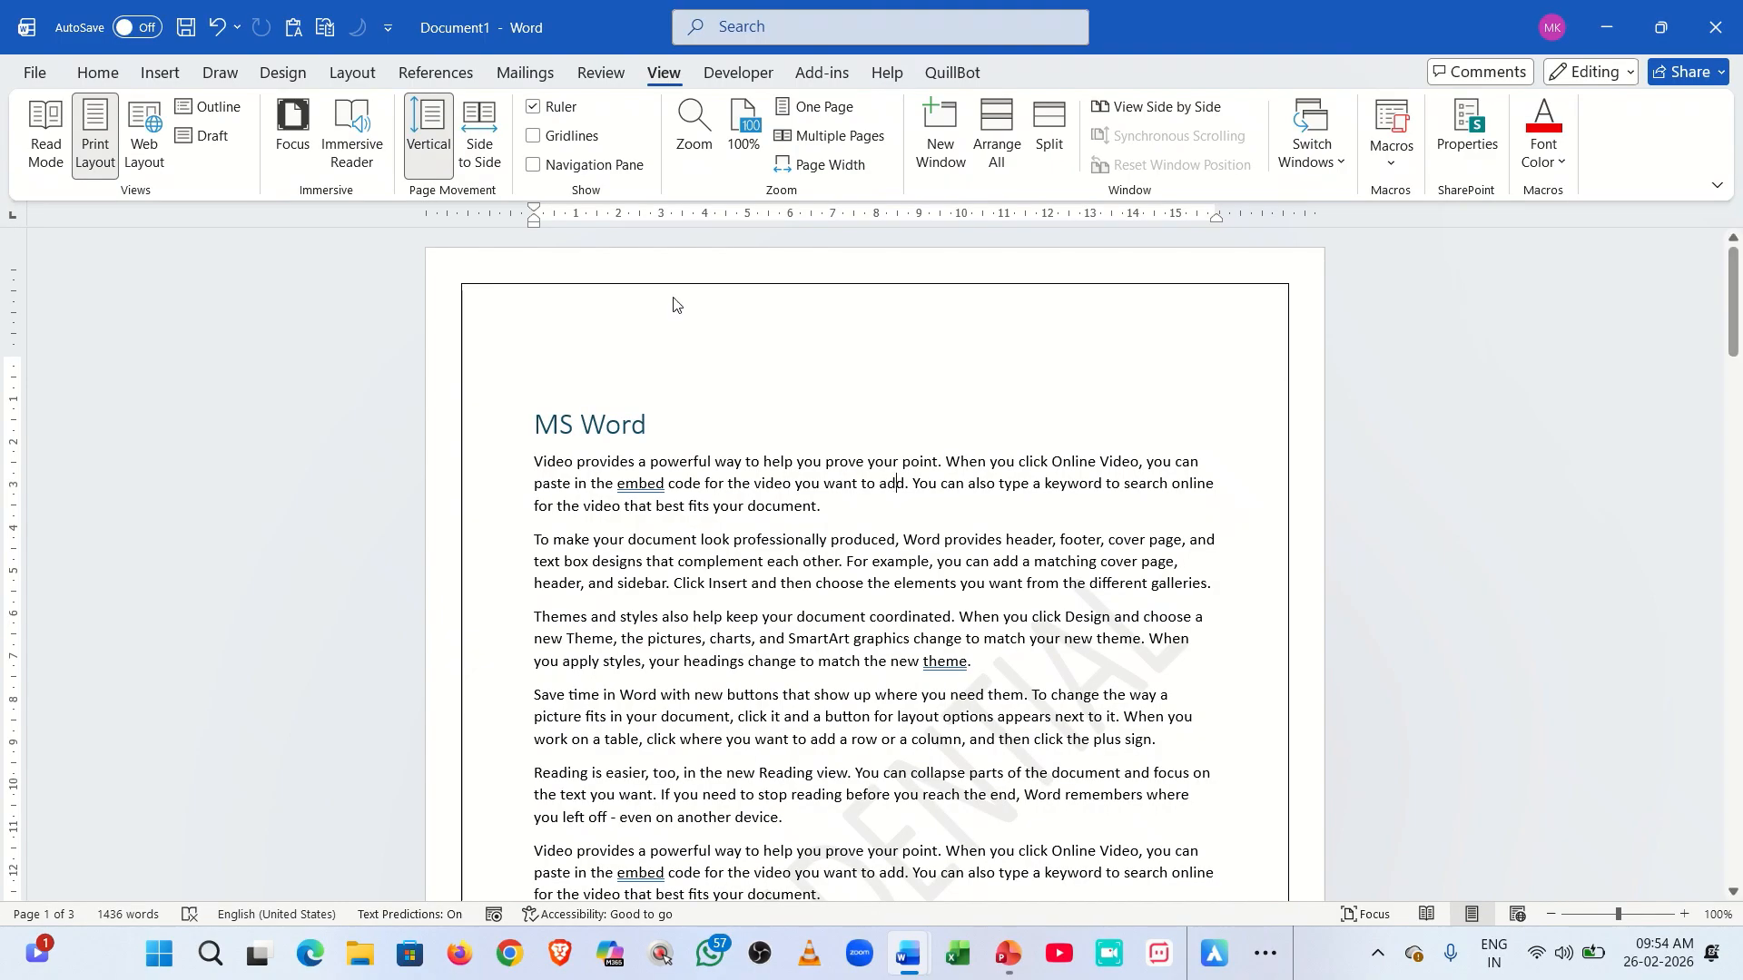
View the document in Focus mode and return to the normal editing window with the Home commands.
left_click(294, 127)
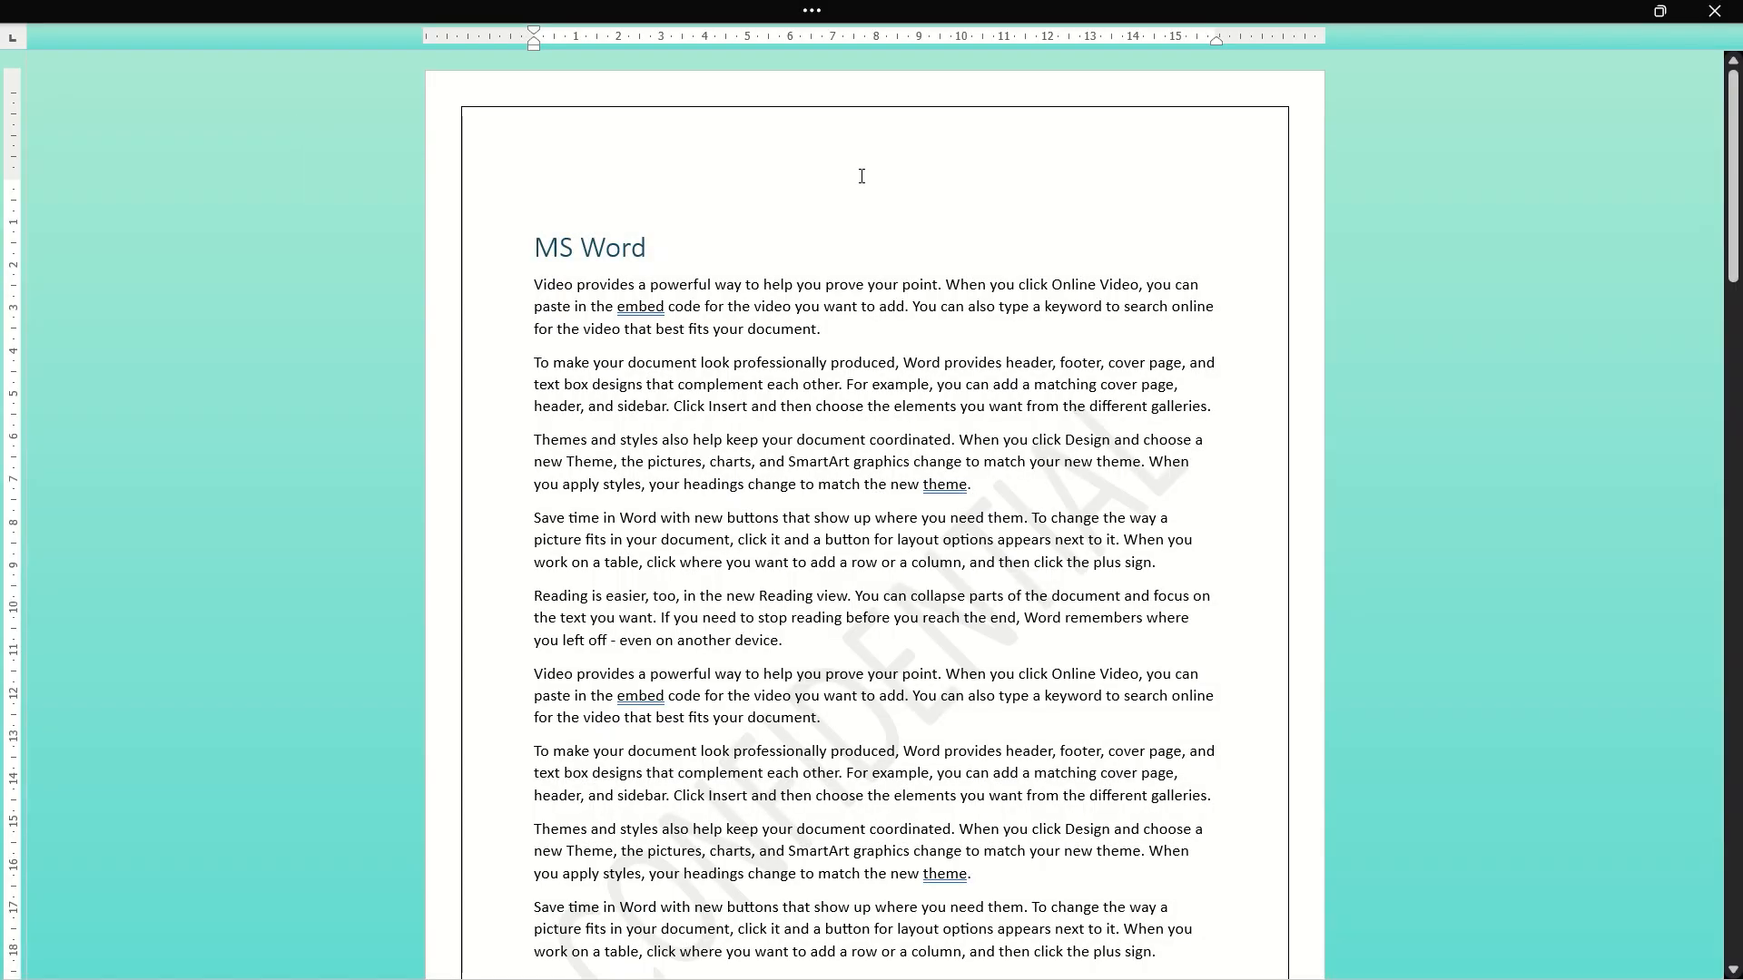
mouse_move(935, 6)
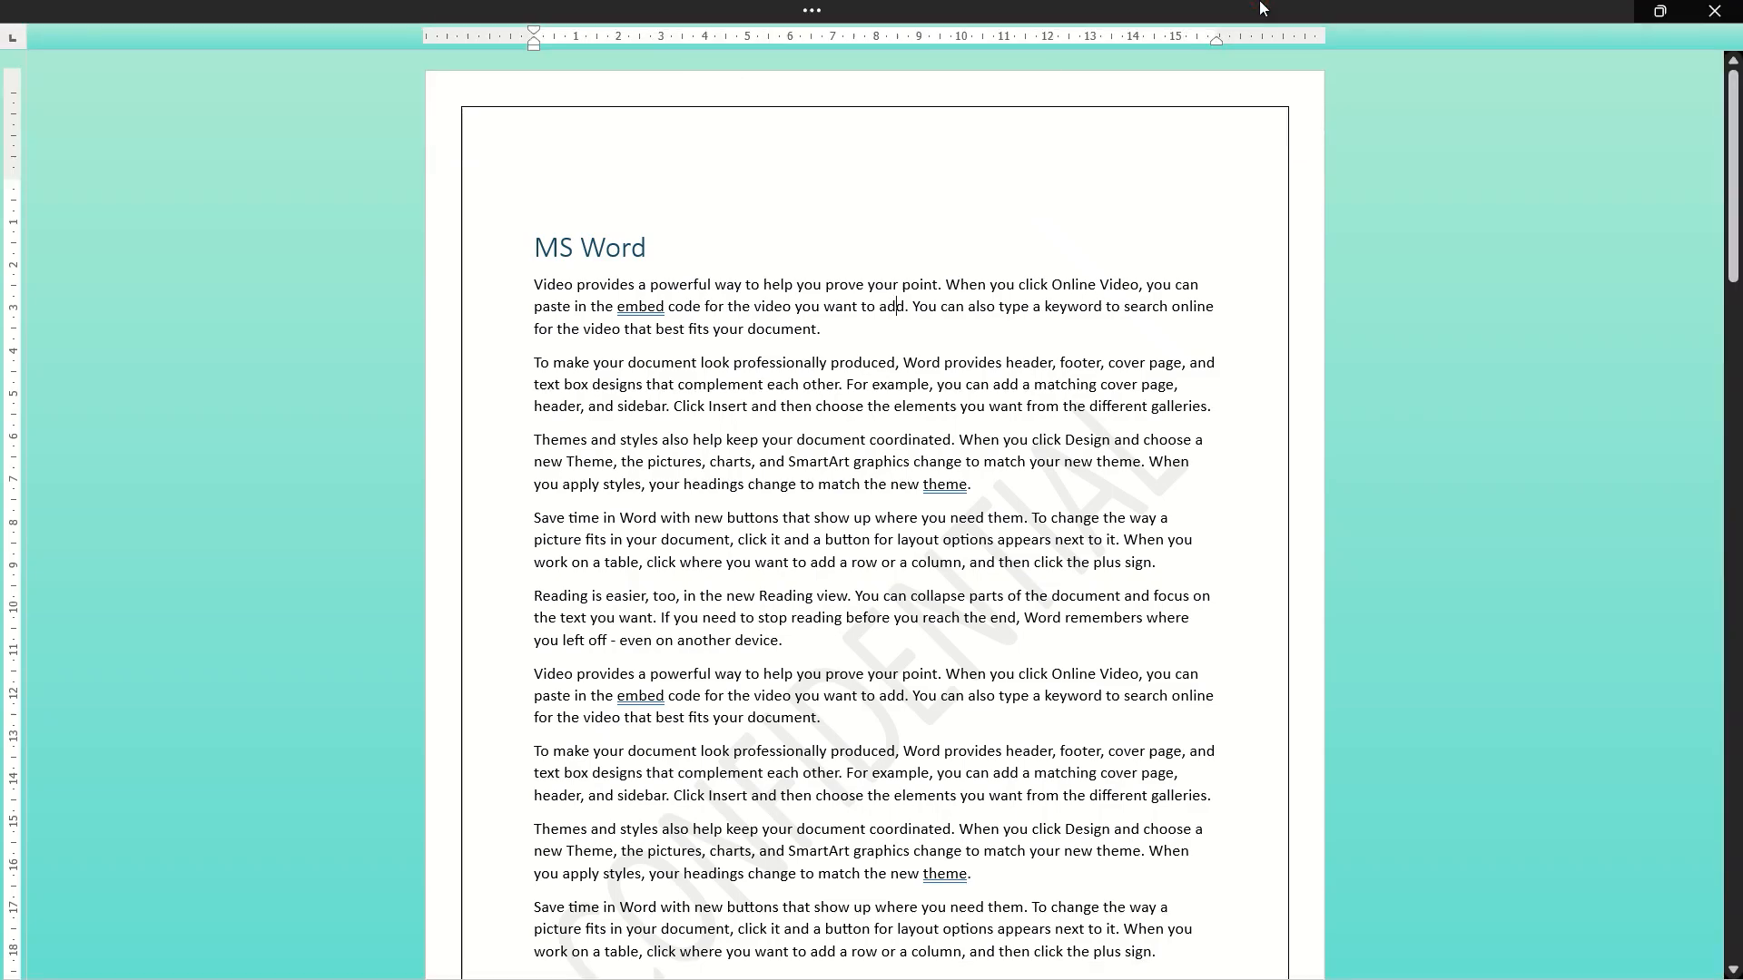
mouse_move(1263, 8)
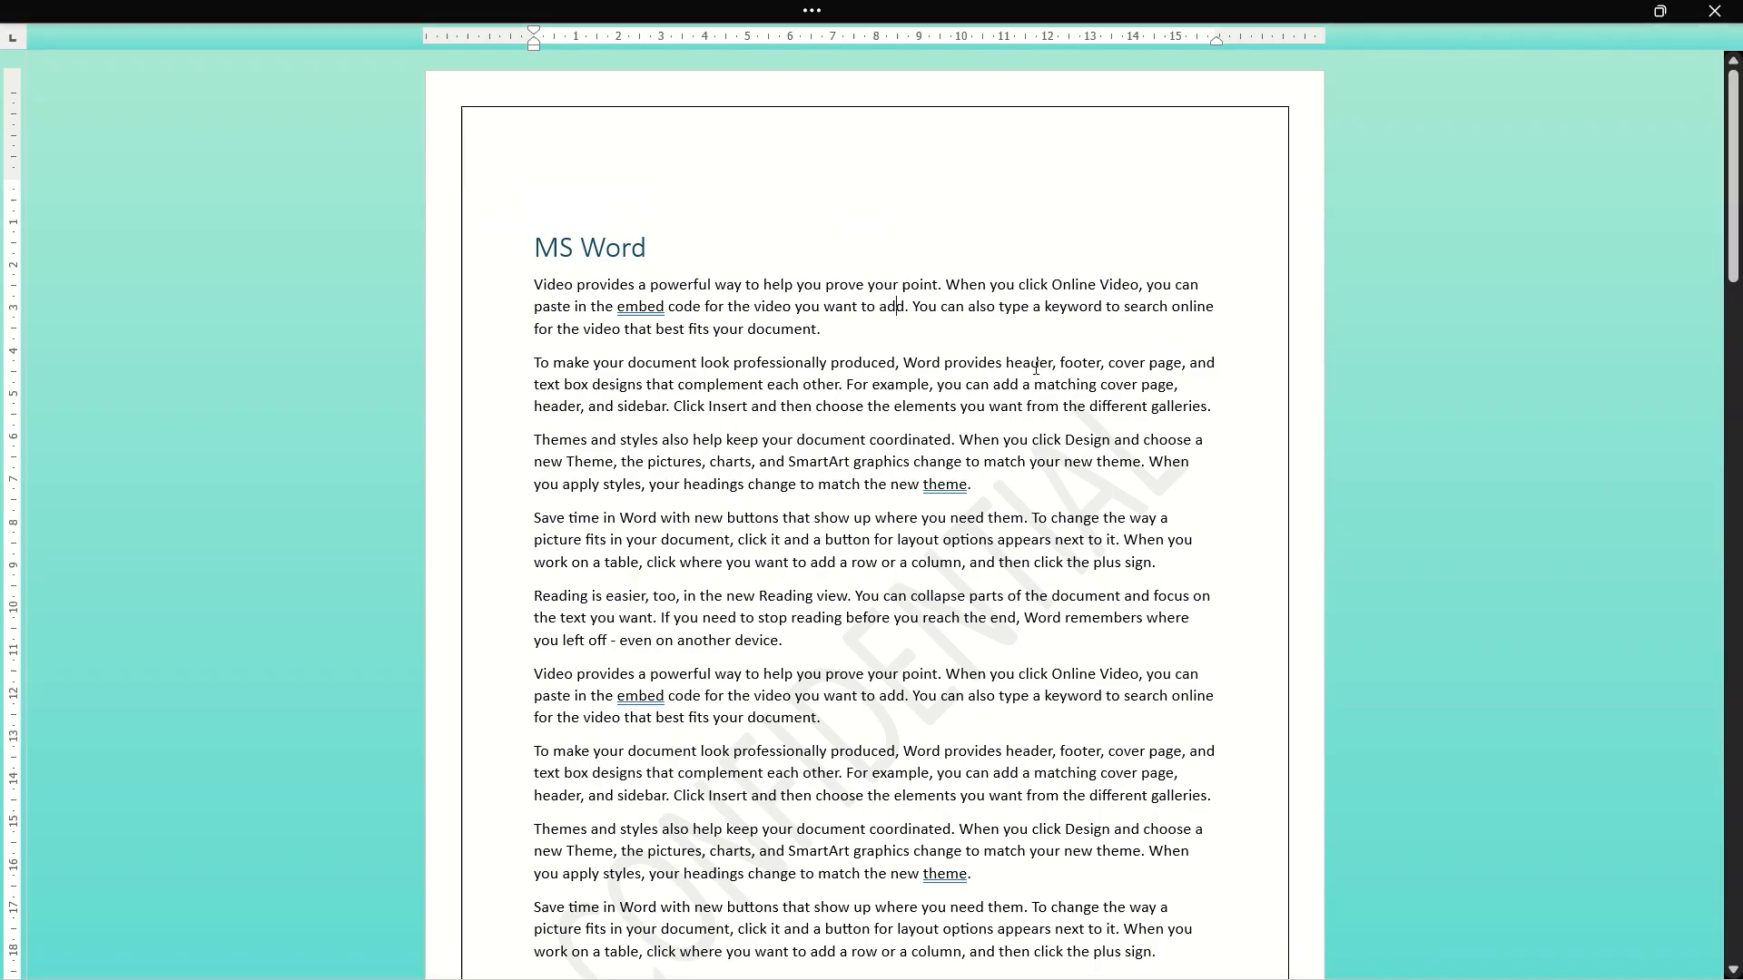
key("Escape")
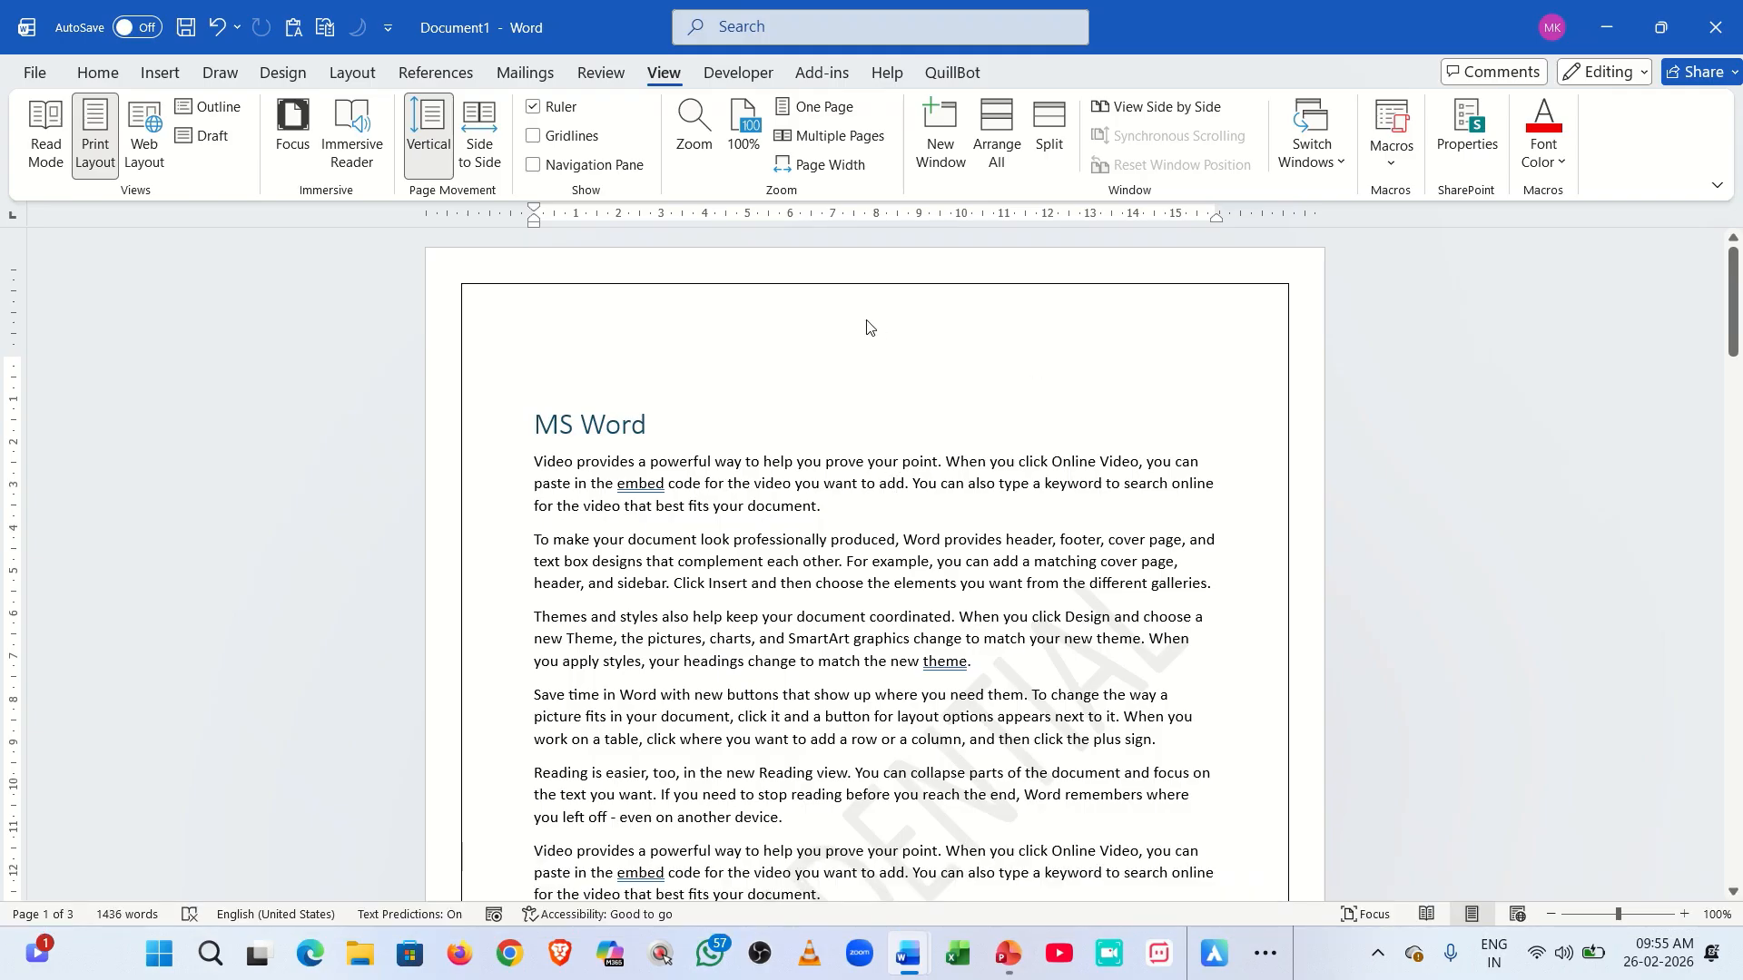
left_click(98, 74)
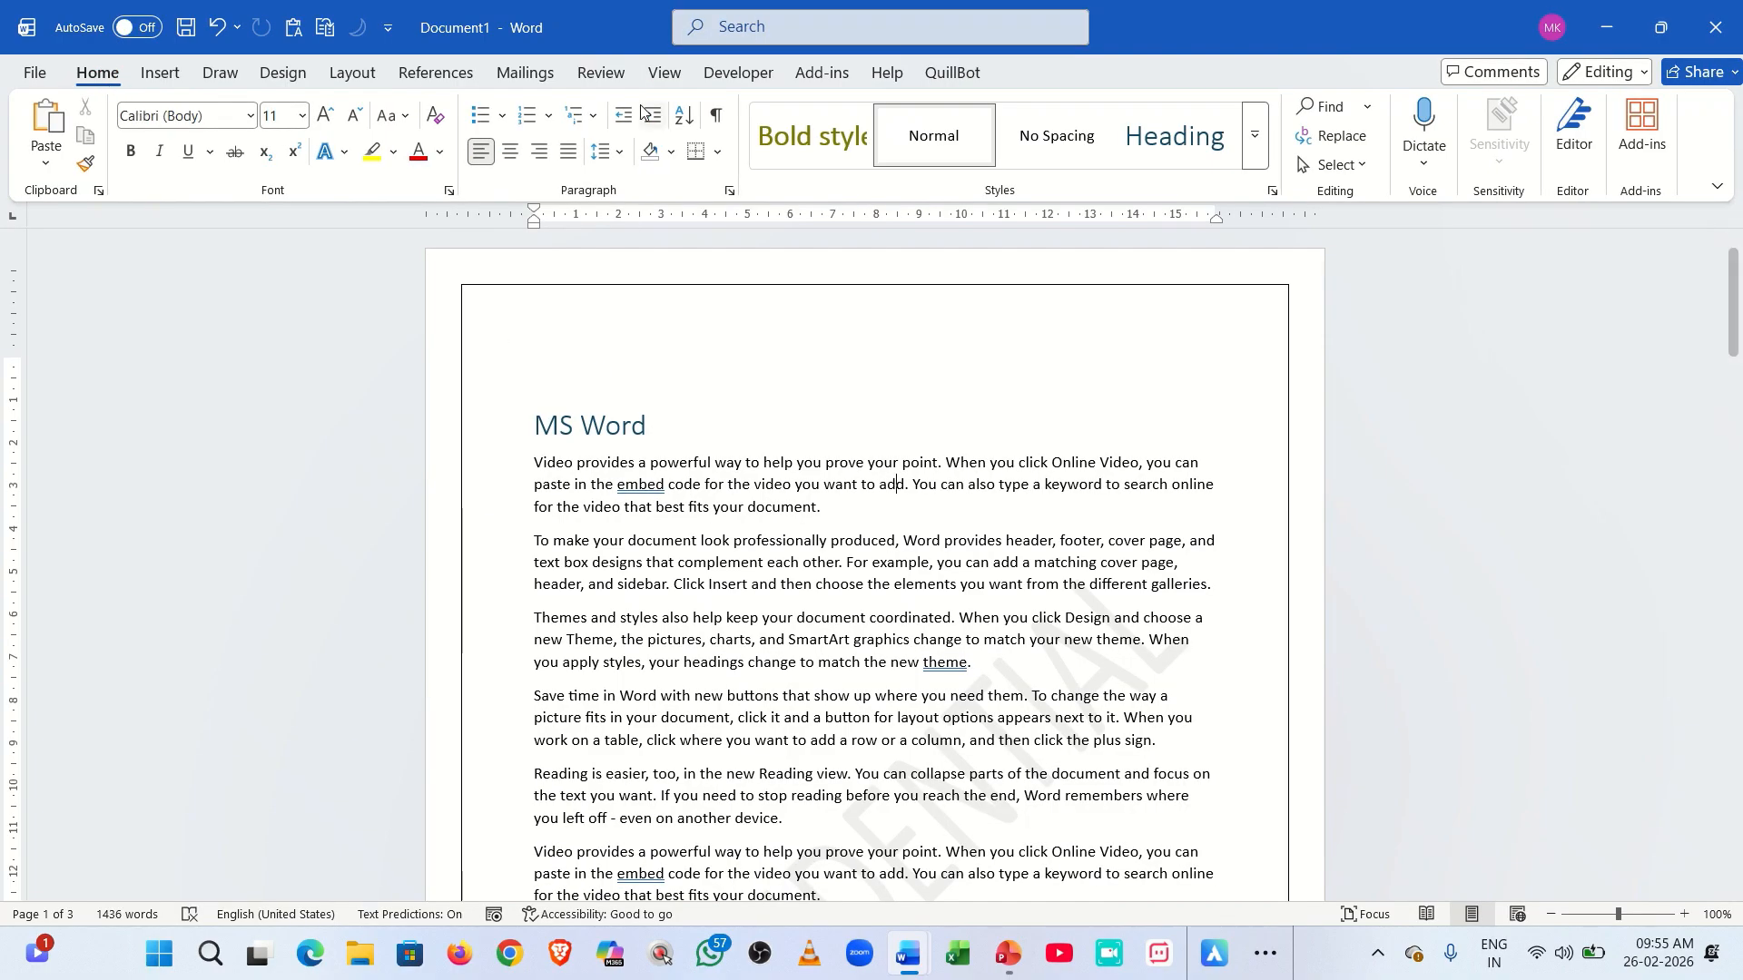